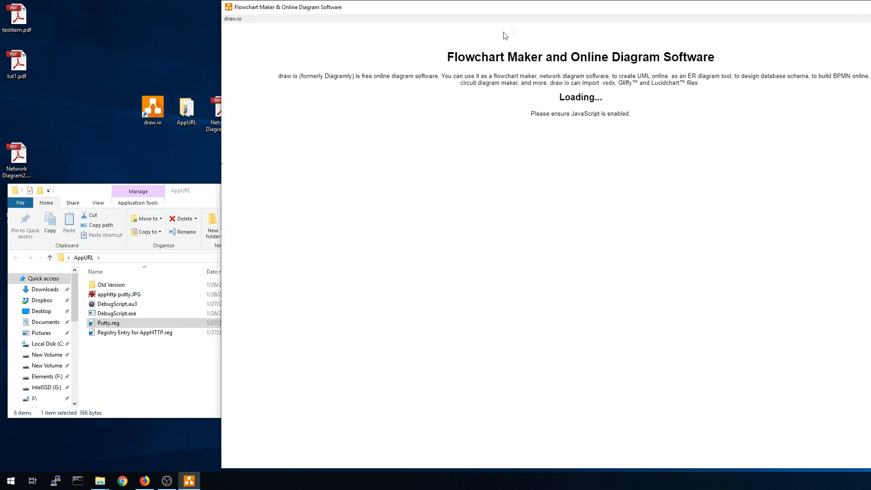
# Start a new blank diagram and place an IBM rack shape from the Rack / IBM library.
pyautogui.moveTo(527, 11); pyautogui.dragTo(309, 9)
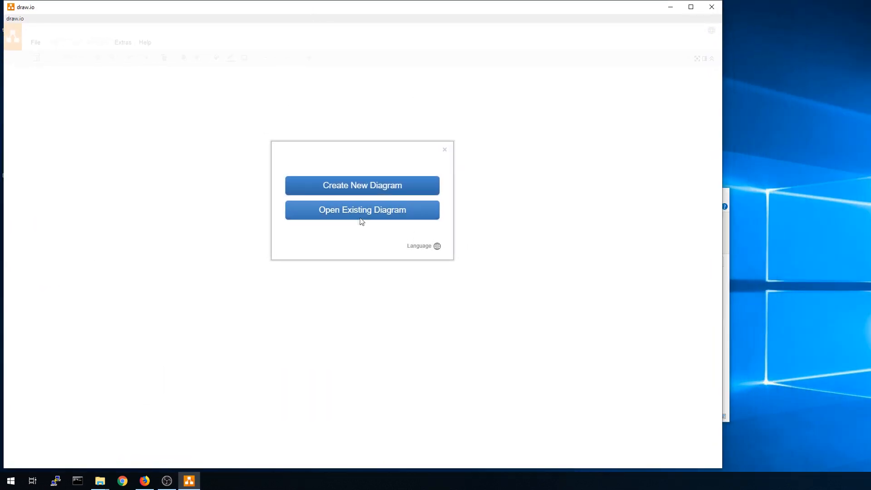
pyautogui.click(350, 186)
pyautogui.click(494, 320)
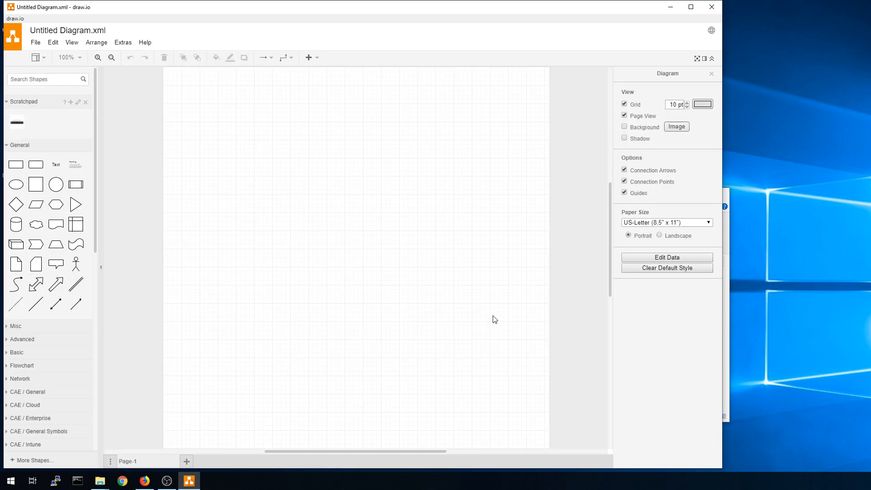
pyautogui.scroll(-10, 27, 281)
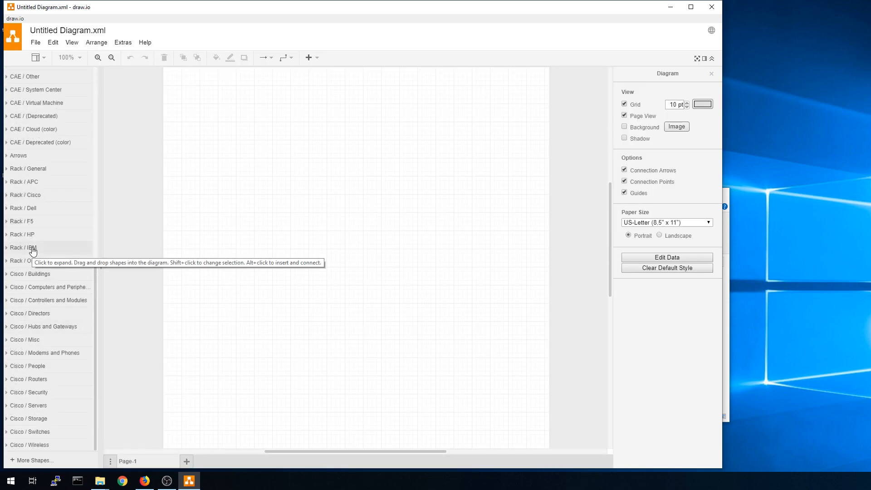
pyautogui.click(22, 247)
pyautogui.moveTo(16, 267); pyautogui.dragTo(305, 160)
pyautogui.click(385, 265)
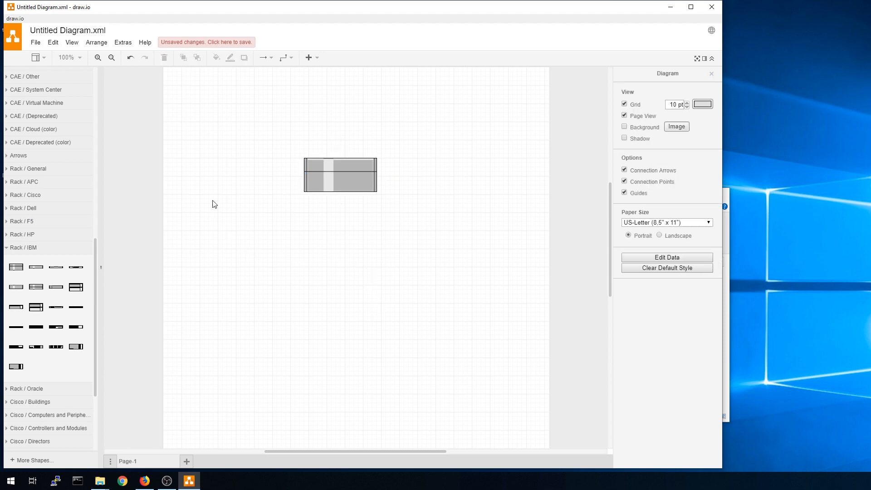
pyautogui.rightClick(344, 182)
pyautogui.click(389, 310)
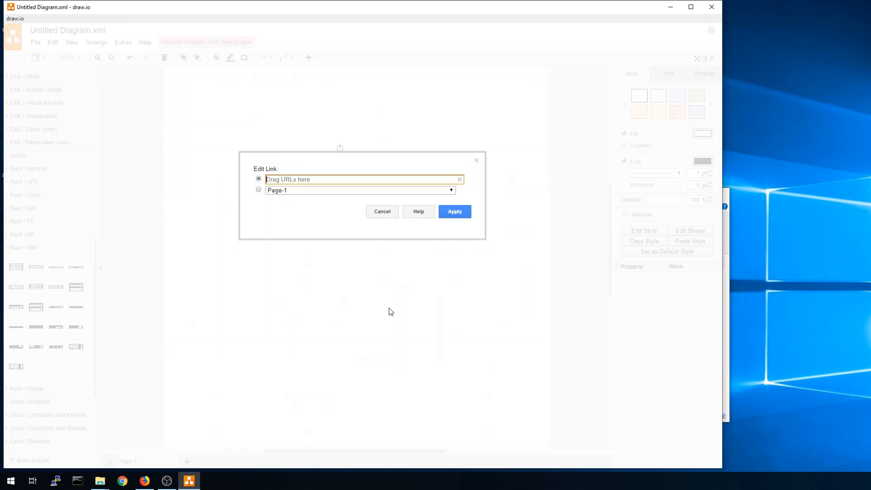
pyautogui.write('https://google.com')
pyautogui.click(455, 212)
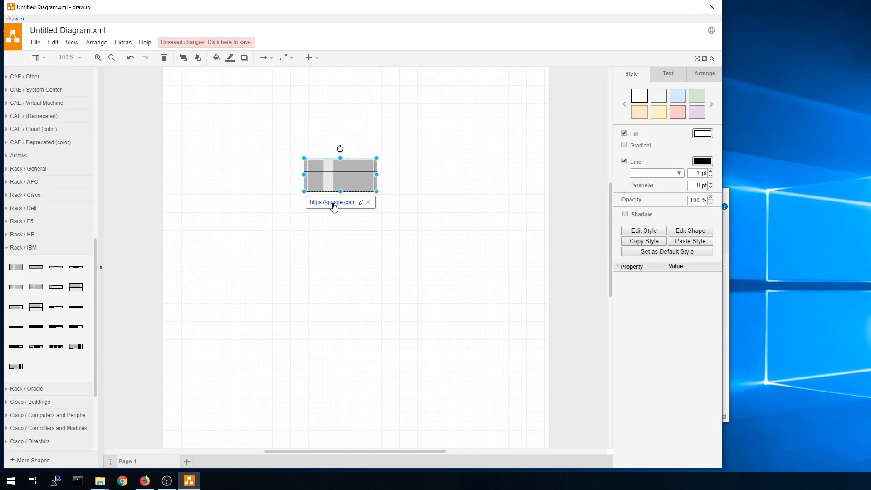
pyautogui.click(334, 204)
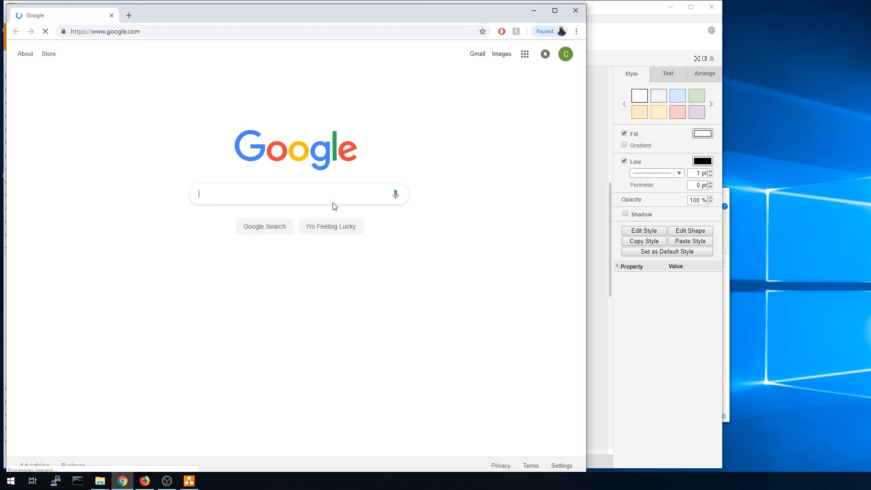
# Export the diagram as HTML to test1.html on the Desktop, then minimize draw.io.
pyautogui.click(574, 13)
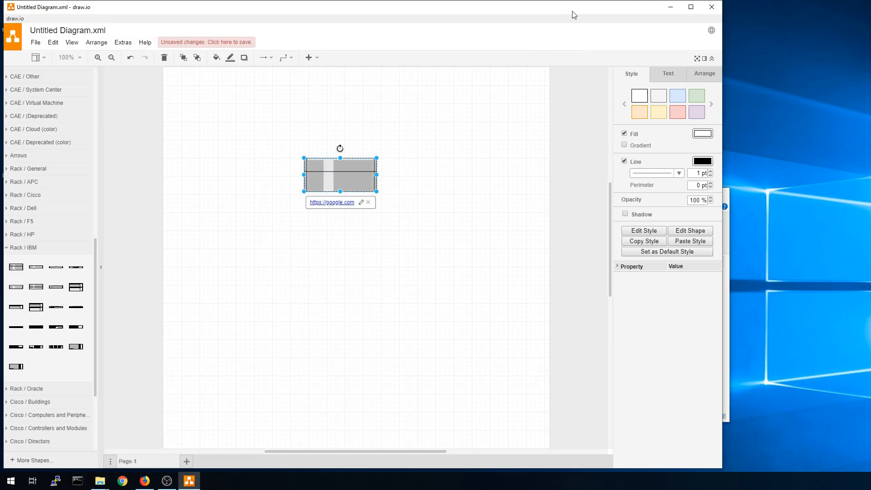
pyautogui.click(35, 43)
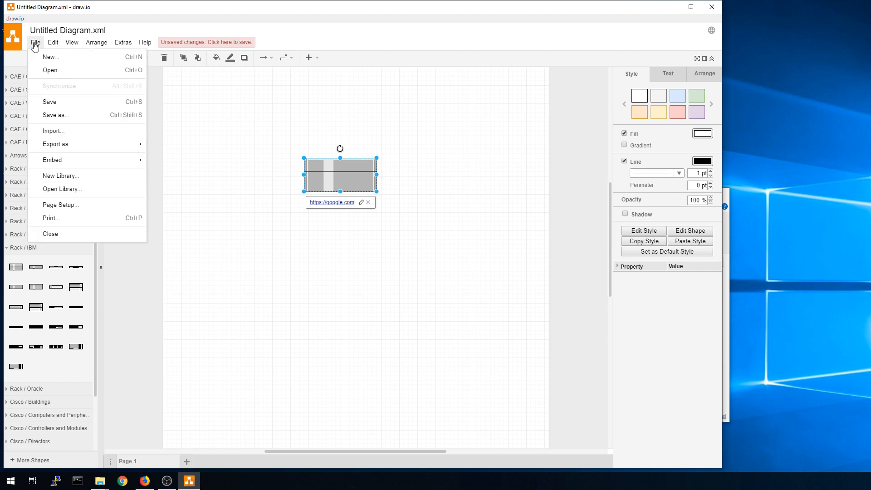
pyautogui.moveTo(80, 149)
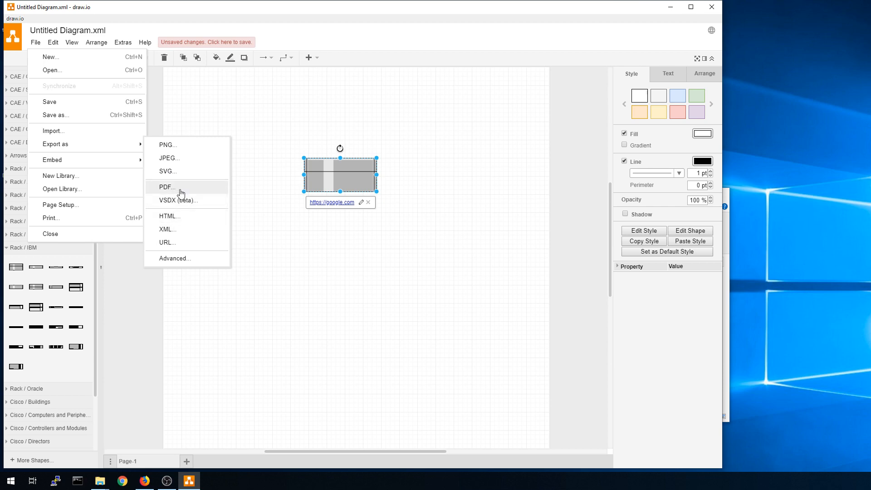
pyautogui.click(186, 217)
pyautogui.click(382, 286)
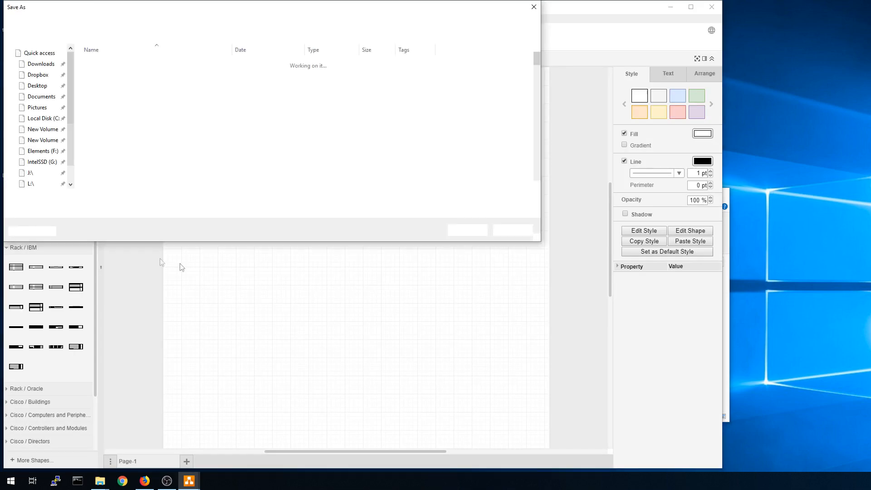
pyautogui.write('test1.html')
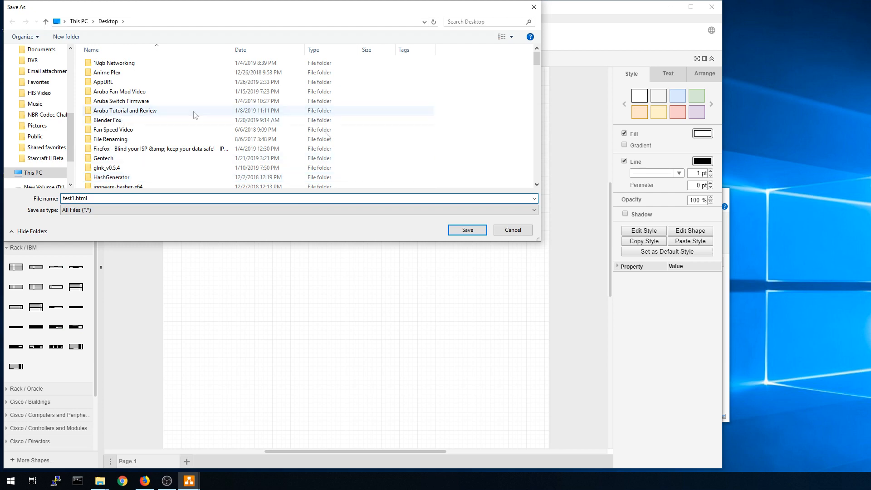
pyautogui.click(468, 230)
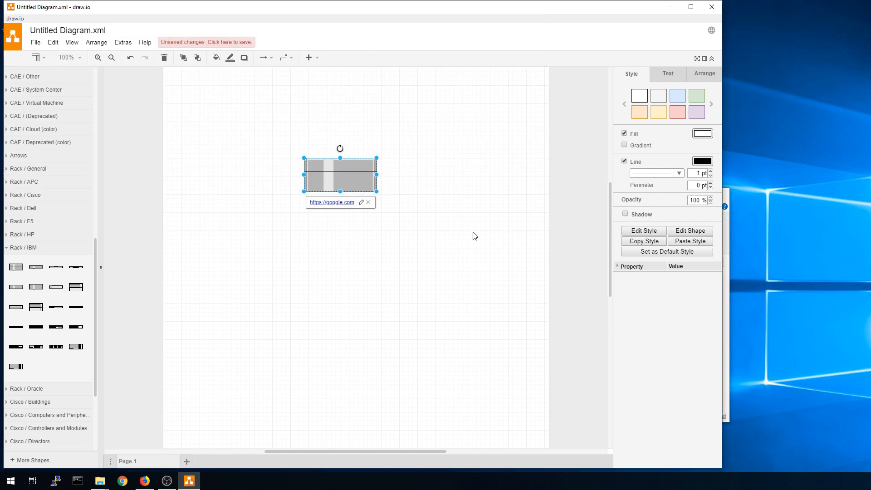
pyautogui.click(676, 7)
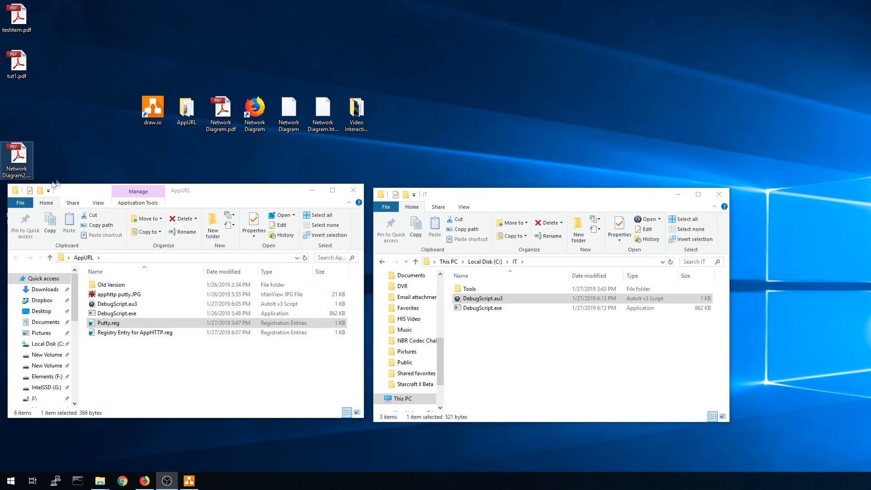
pyautogui.rightClick(19, 106)
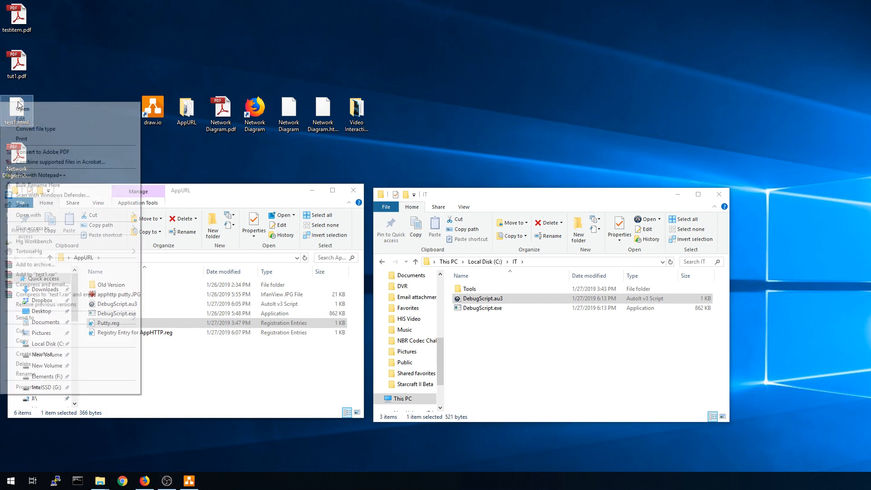
pyautogui.moveTo(113, 215)
pyautogui.click(172, 235)
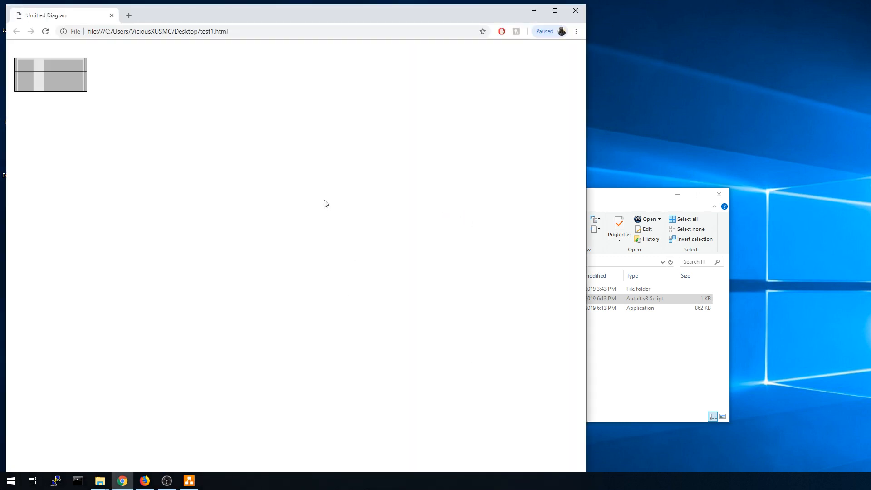
pyautogui.click(63, 80)
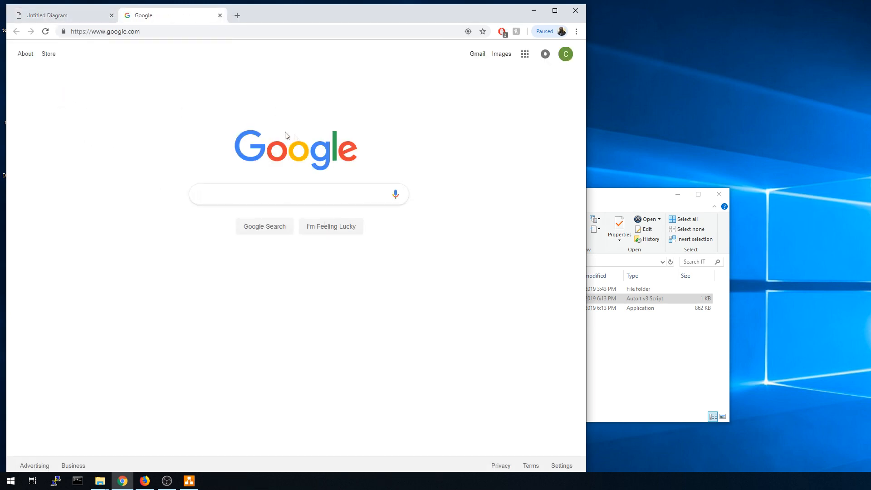
pyautogui.click(220, 15)
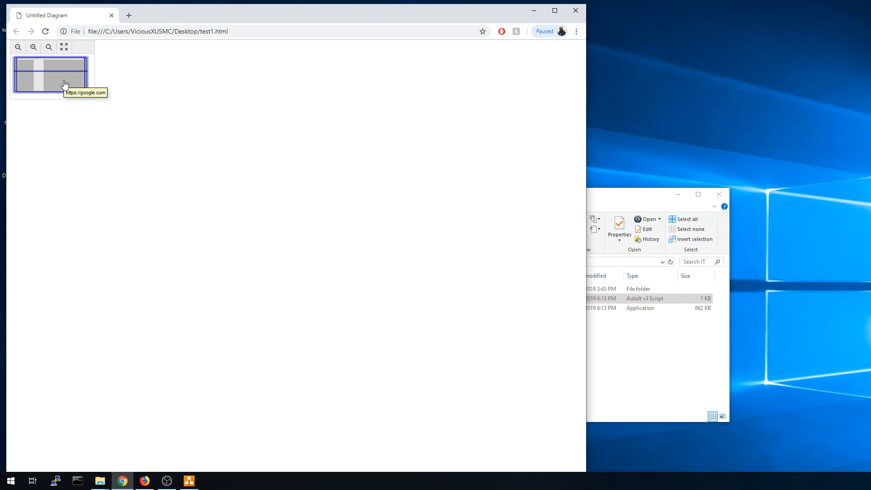
pyautogui.click(575, 10)
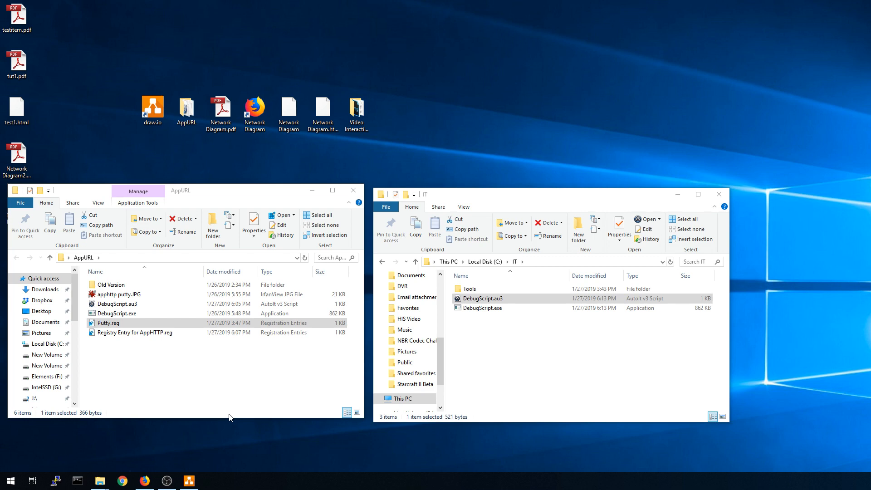
# Launch Registry Editor from the Run dialog and dock it on the left half.
pyautogui.rightClick(11, 481)
pyautogui.click(41, 439)
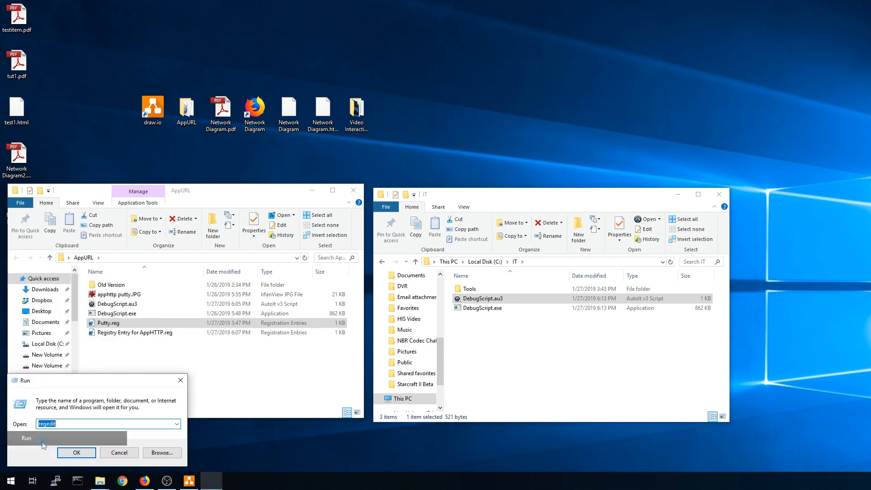
pyautogui.press('Return')
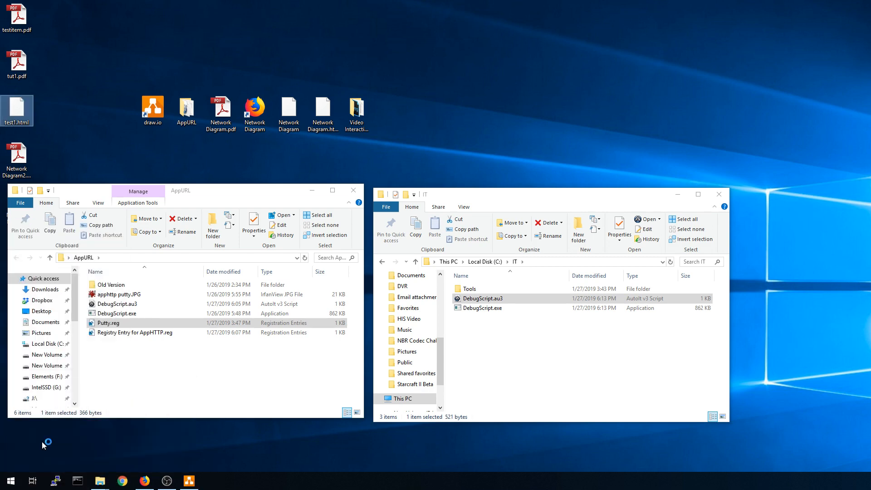
pyautogui.scroll(1, 96, 199)
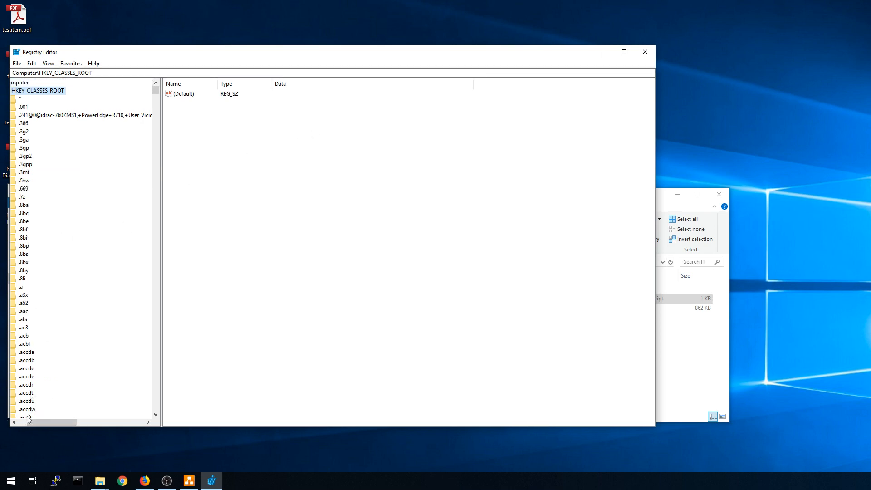
pyautogui.moveTo(42, 422); pyautogui.dragTo(33, 422)
pyautogui.click(22, 90)
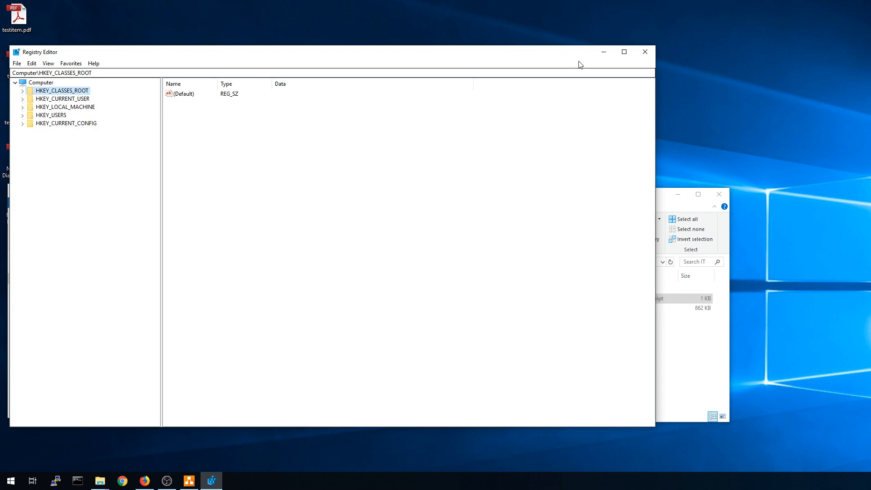
pyautogui.moveTo(439, 56); pyautogui.dragTo(1, 89)
pyautogui.click(52, 48)
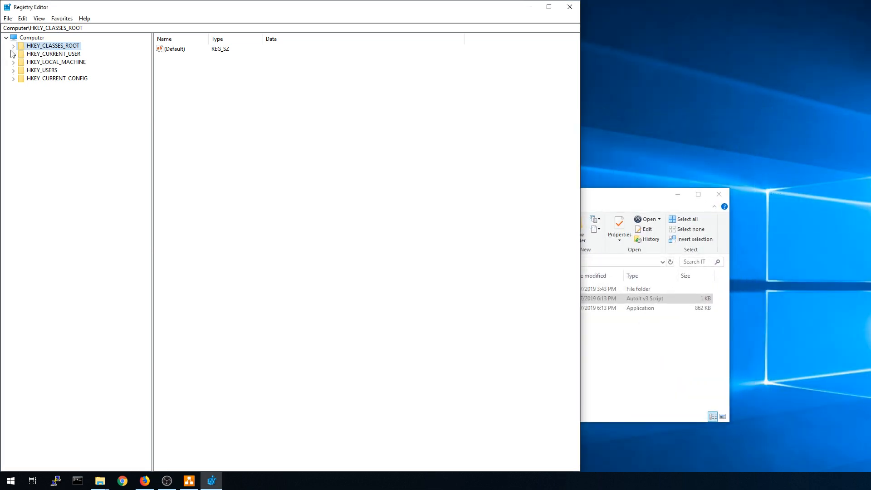
# Navigate to HKEY_CLASSES_ROOT\http\shell\open\command to view its Firefox launch value.
pyautogui.click(14, 46)
pyautogui.click(40, 79)
pyautogui.write('http')
pyautogui.scroll(-4, 40, 358)
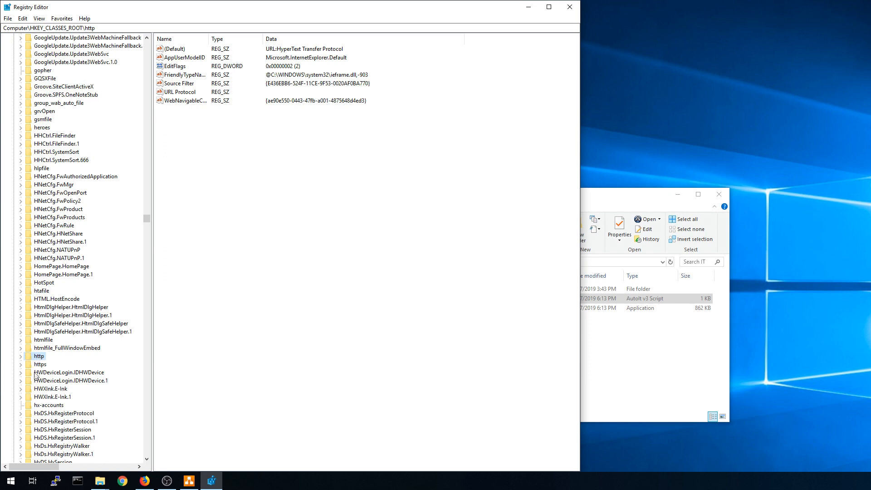
pyautogui.click(37, 364)
pyautogui.click(37, 357)
pyautogui.click(20, 357)
pyautogui.click(28, 380)
pyautogui.click(36, 389)
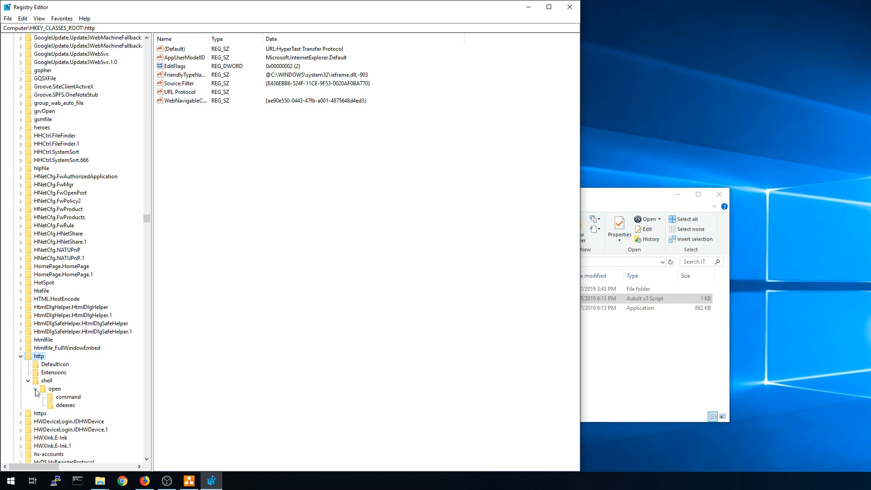
pyautogui.click(68, 398)
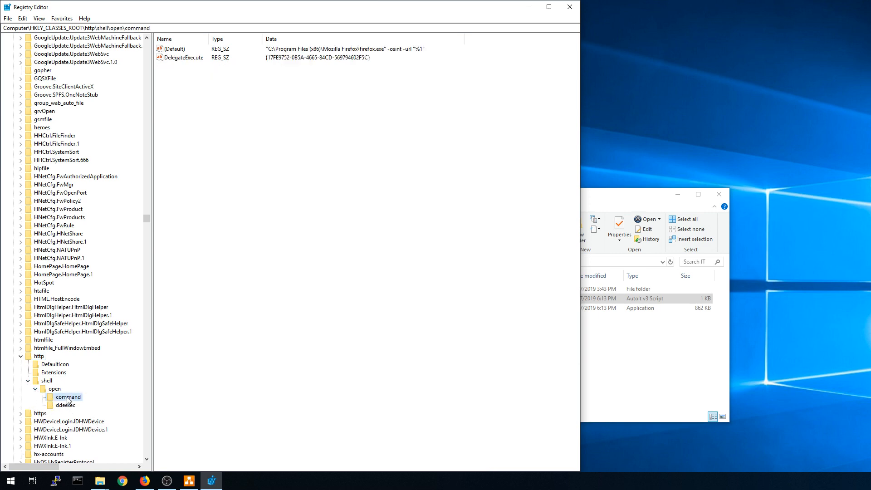
pyautogui.click(40, 357)
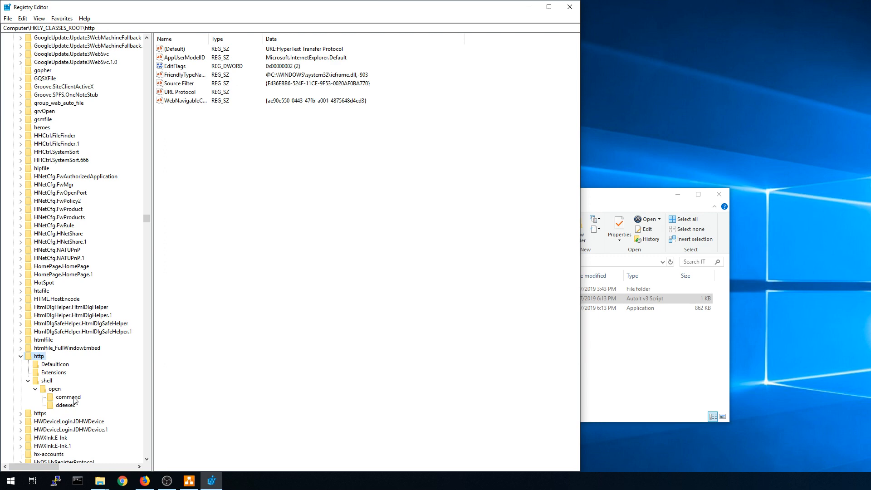
pyautogui.click(68, 397)
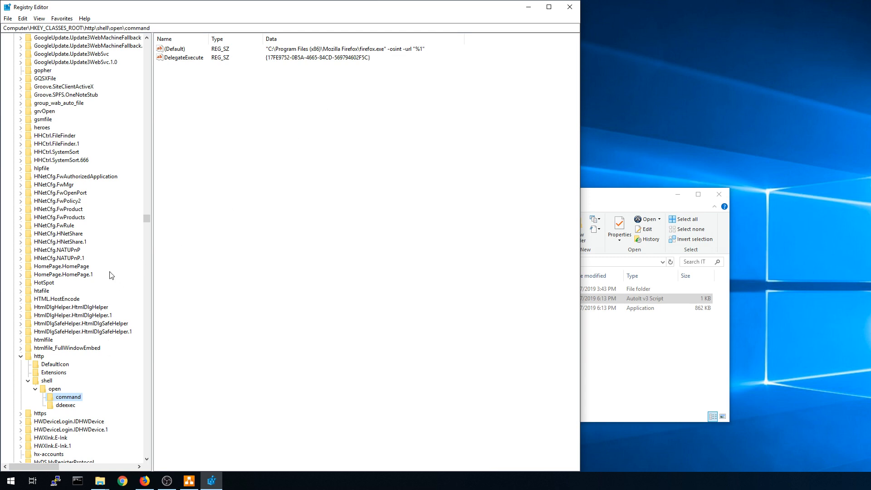
# Finish reviewing the command key's values, then minimize Registry Editor.
pyautogui.scroll(-2, 109, 276)
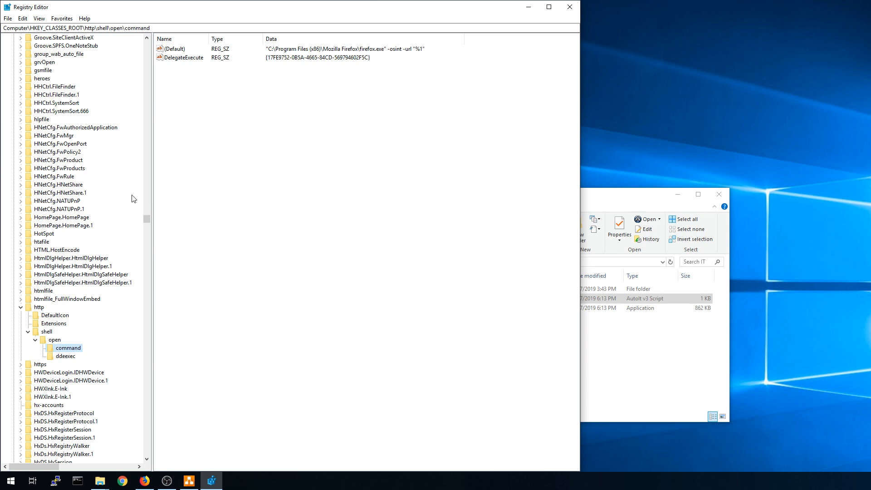
pyautogui.scroll(8, 69, 207)
pyautogui.scroll(18, 70, 209)
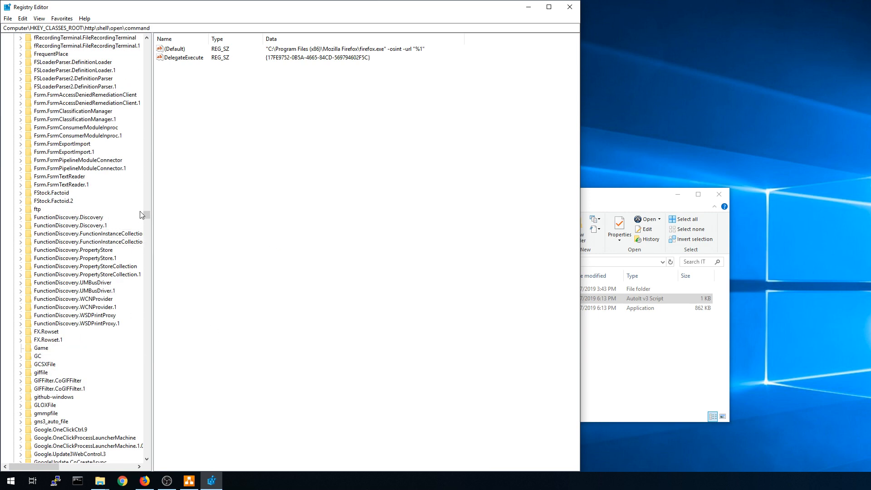
pyautogui.moveTo(146, 215); pyautogui.dragTo(147, 204)
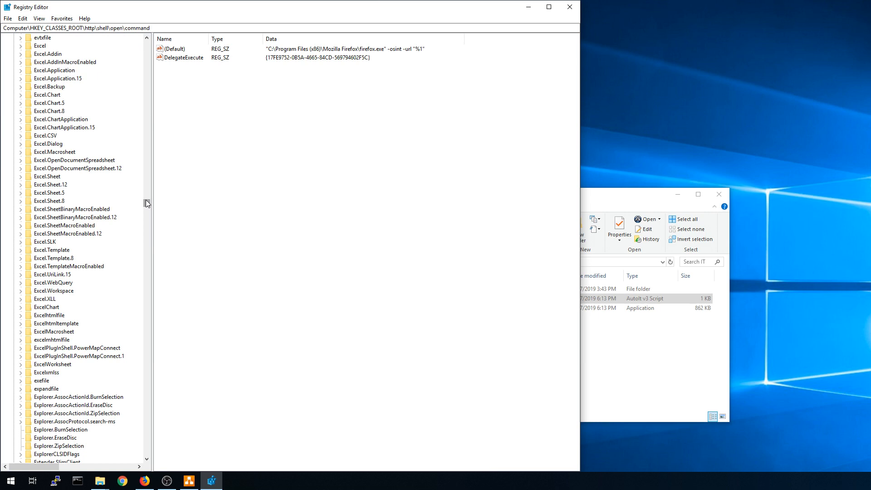
pyautogui.click(527, 8)
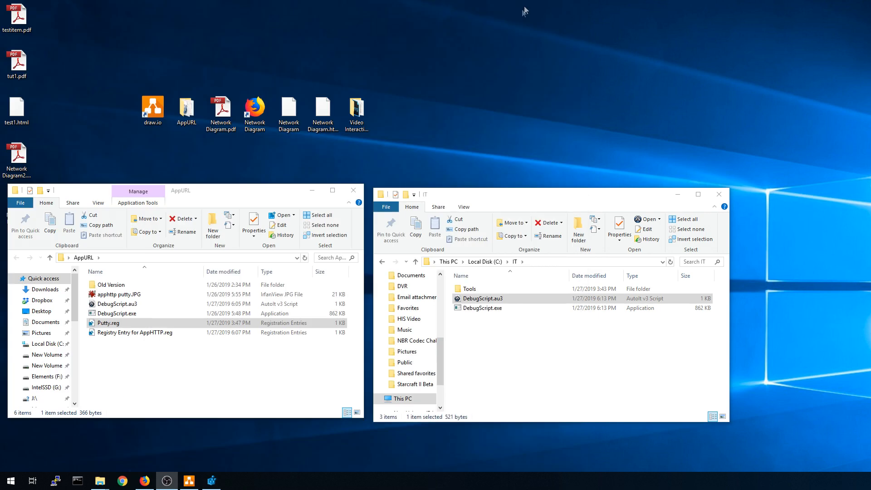
# Open Putty.reg in Notepad and highlight the first key line and putty.exe command path.
pyautogui.click(146, 382)
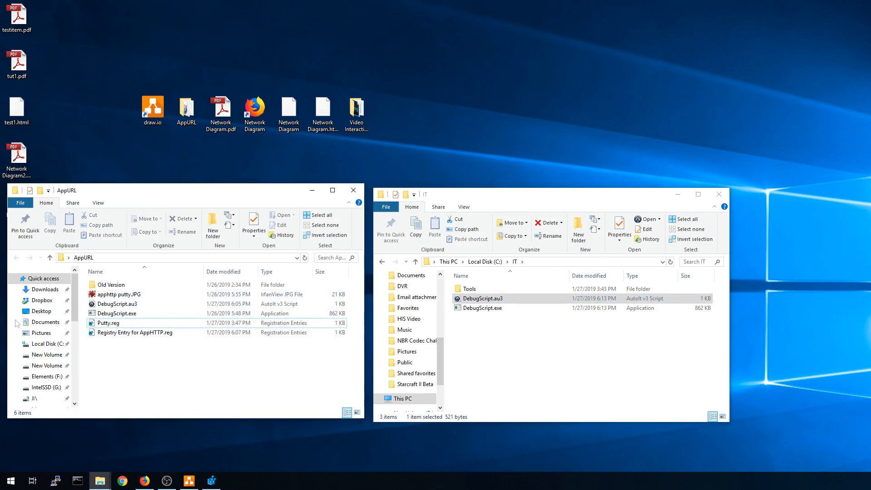
pyautogui.rightClick(109, 324)
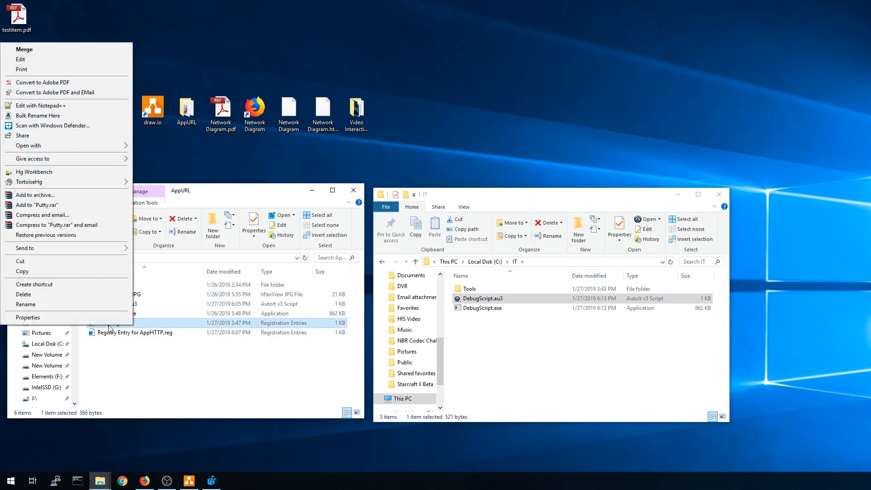
pyautogui.click(37, 59)
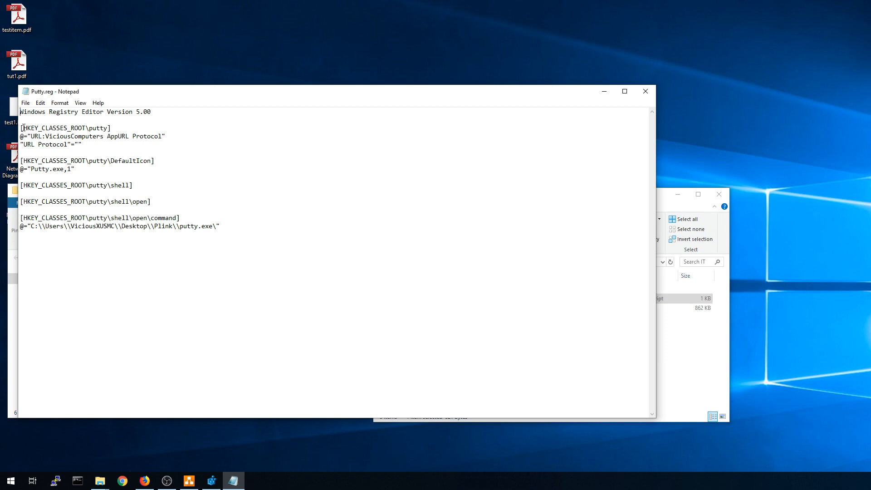
pyautogui.moveTo(25, 128); pyautogui.dragTo(106, 130)
pyautogui.moveTo(30, 226); pyautogui.dragTo(213, 227)
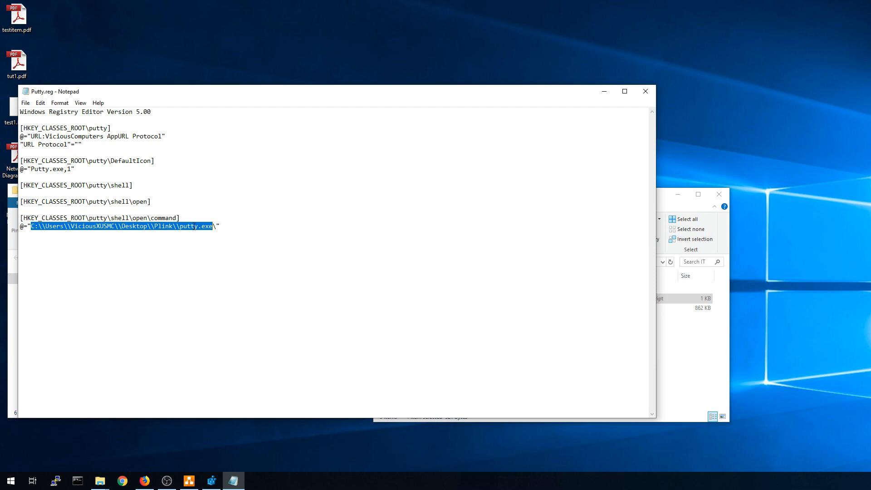
pyautogui.click(144, 480)
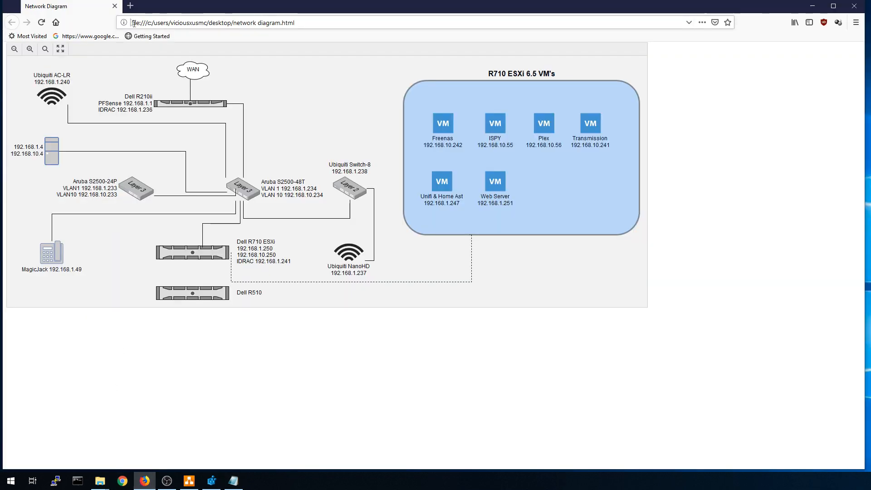
# Enter putty://anything in a new tab to launch PuTTY, then close PuTTY and the tab.
pyautogui.click(130, 6)
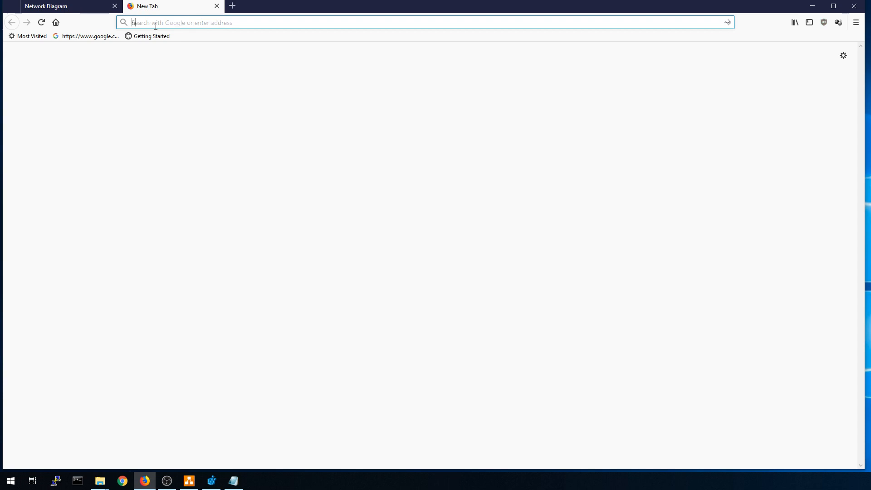
pyautogui.write('htt')
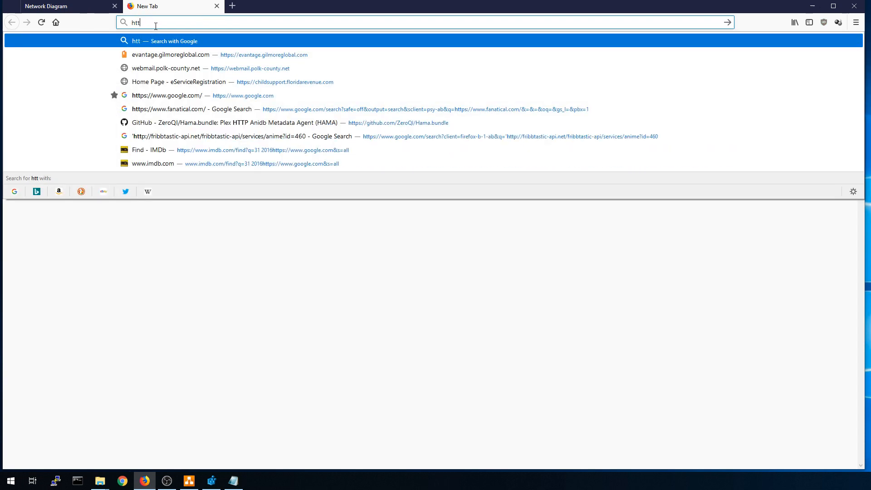
pyautogui.press('BackSpace')
pyautogui.press('BackSpace')
pyautogui.press('BackSpace')
pyautogui.write('putty')
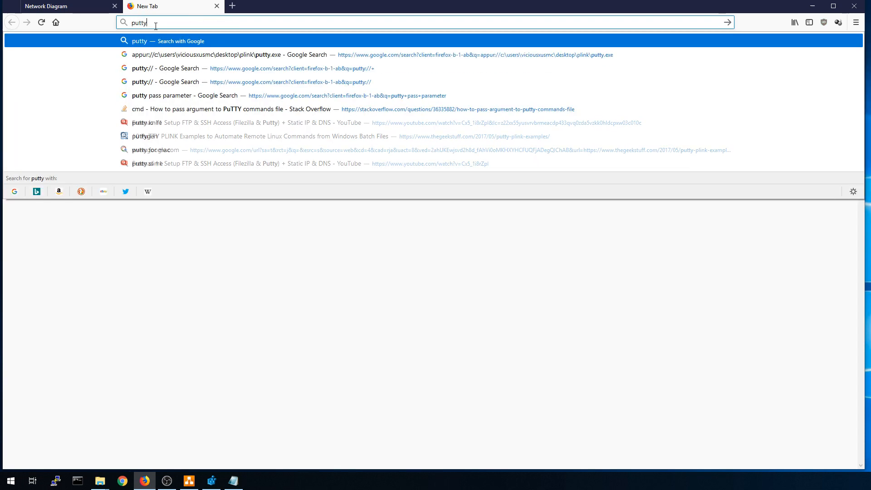
pyautogui.write('://anything')
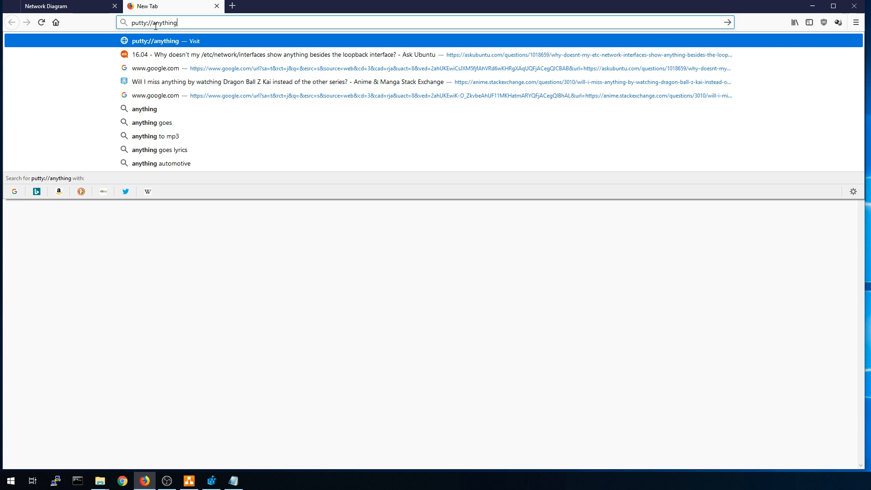
pyautogui.press('Return')
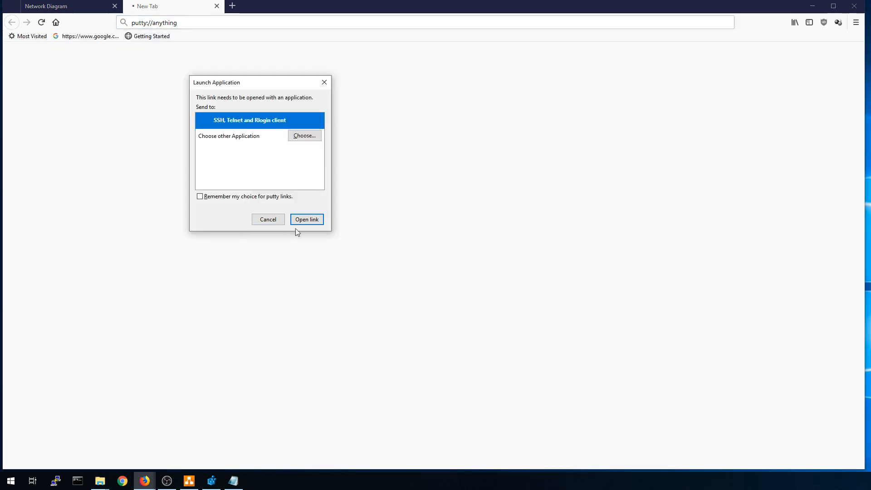
pyautogui.click(296, 219)
pyautogui.moveTo(578, 154); pyautogui.dragTo(297, 104)
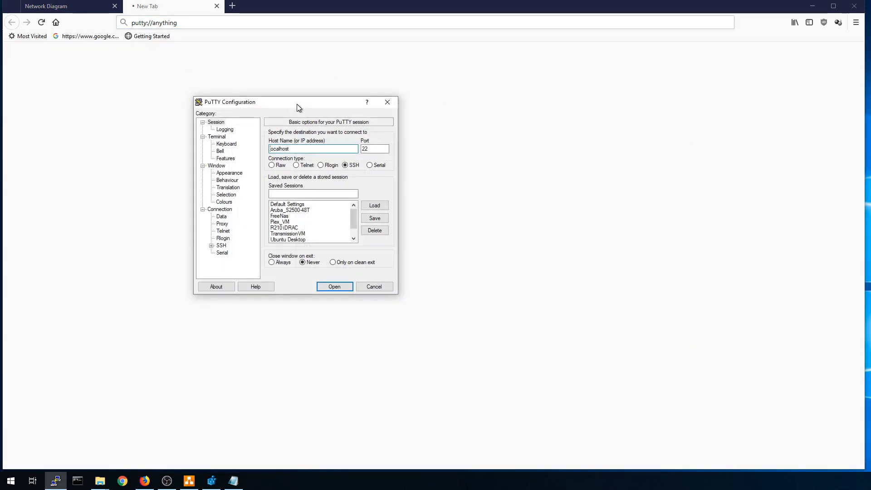
pyautogui.click(374, 286)
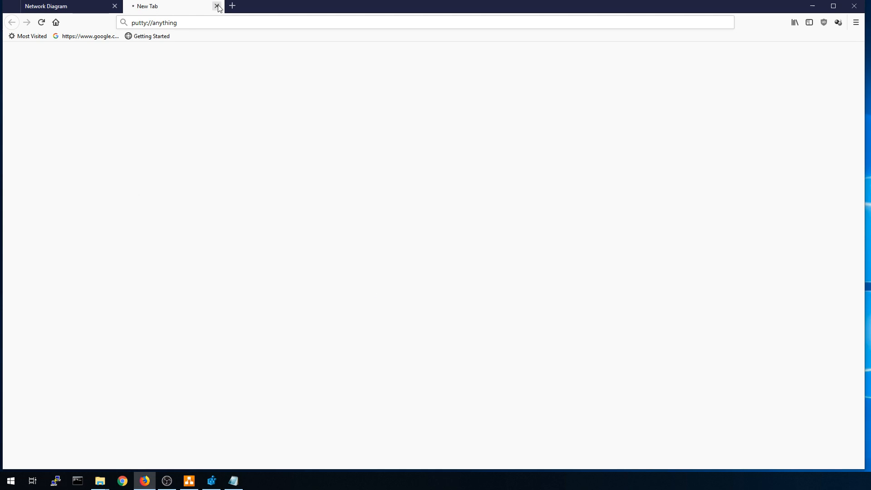
pyautogui.click(217, 6)
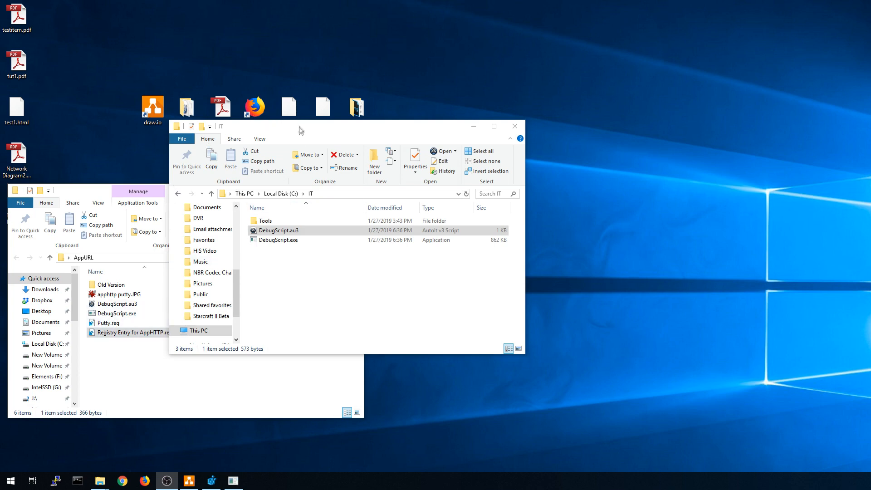
# Reposition the IT and AppURL folder windows and minimize the Vicious Manor CP panel.
pyautogui.moveTo(299, 127); pyautogui.dragTo(300, 94)
pyautogui.moveTo(90, 194); pyautogui.dragTo(149, 194)
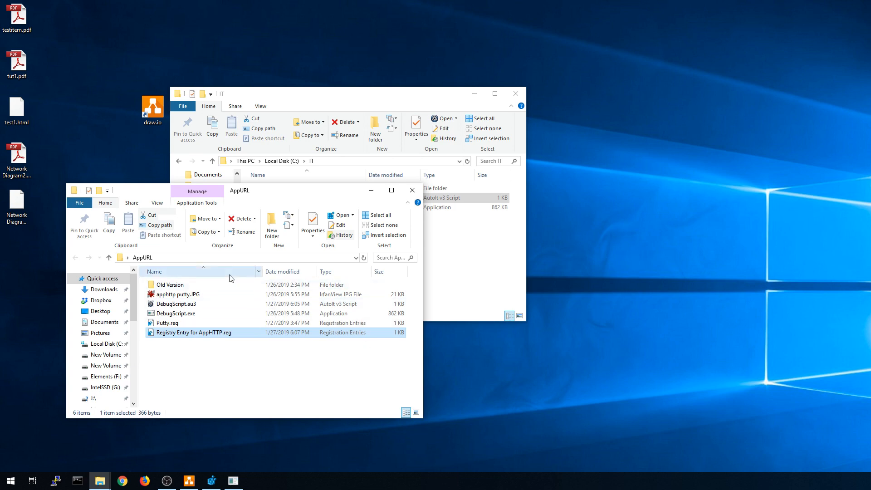
pyautogui.click(234, 482)
pyautogui.moveTo(275, 57); pyautogui.dragTo(203, 102)
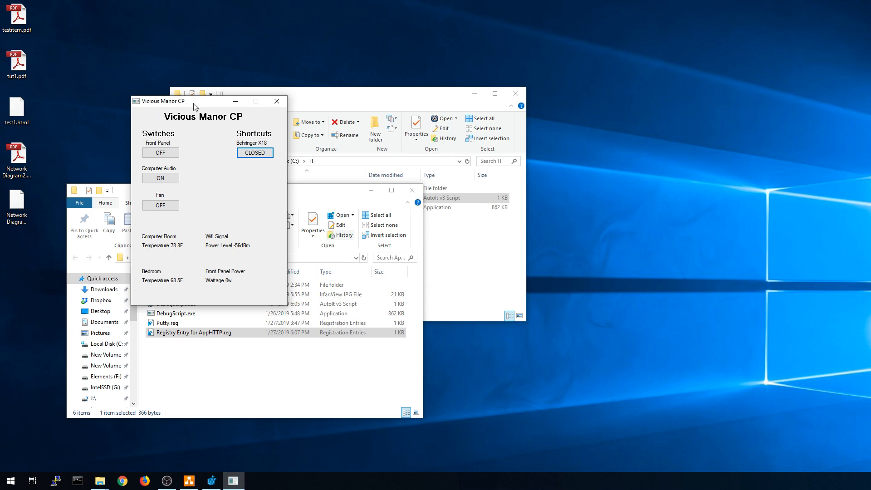
pyautogui.moveTo(204, 104); pyautogui.dragTo(149, 119)
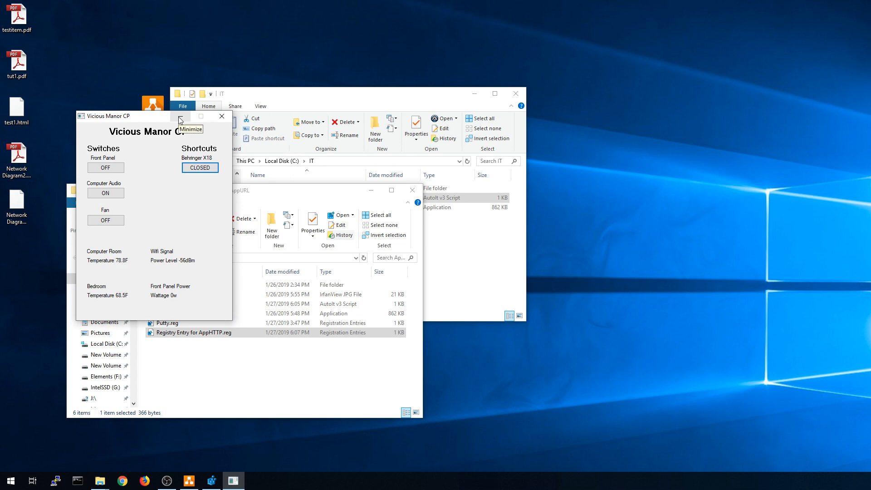
pyautogui.click(221, 117)
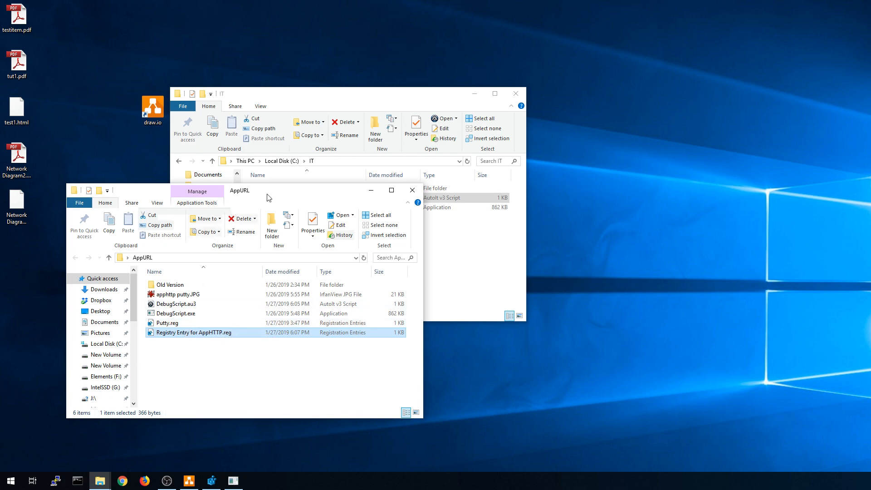
pyautogui.moveTo(288, 192); pyautogui.dragTo(265, 192)
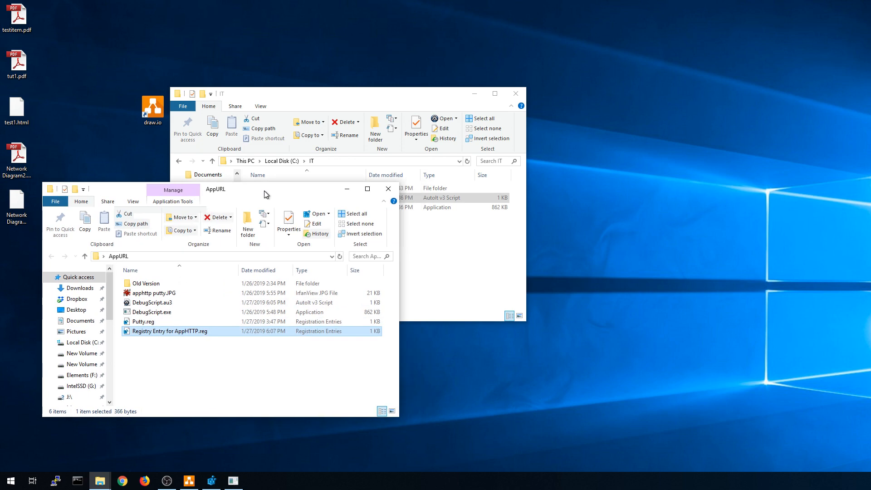
pyautogui.click(145, 480)
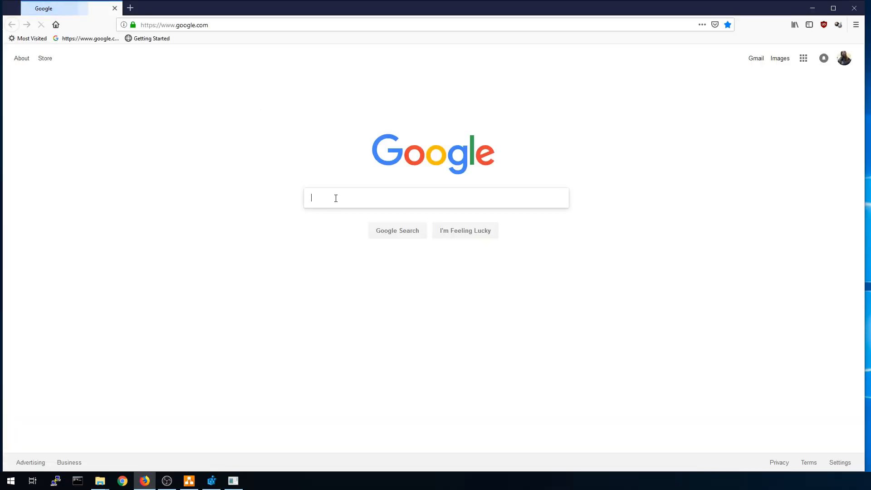
# Search Google for autoit, go to the AutoIt Downloads page, then close Firefox.
pyautogui.write('autoit')
pyautogui.press('Return')
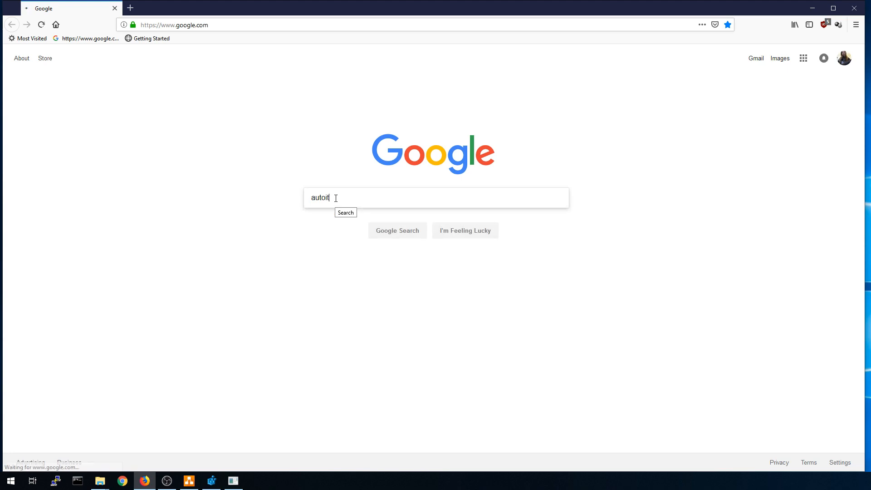
pyautogui.click(115, 132)
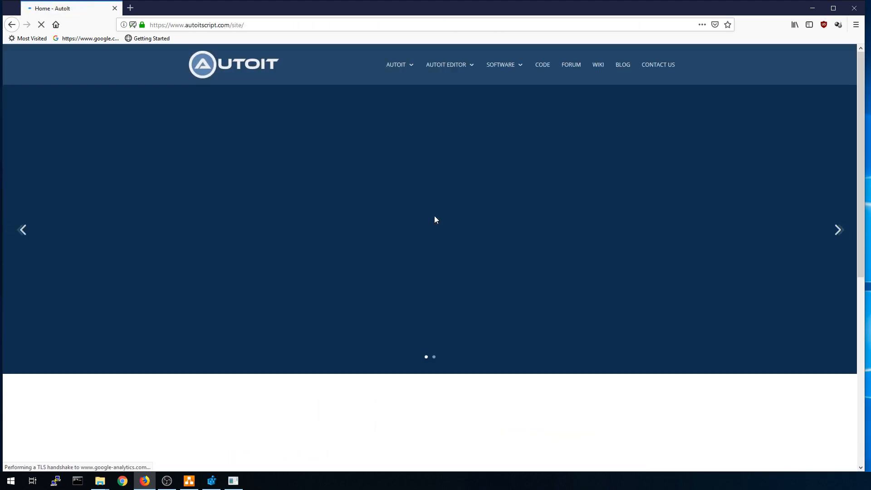
pyautogui.moveTo(397, 70)
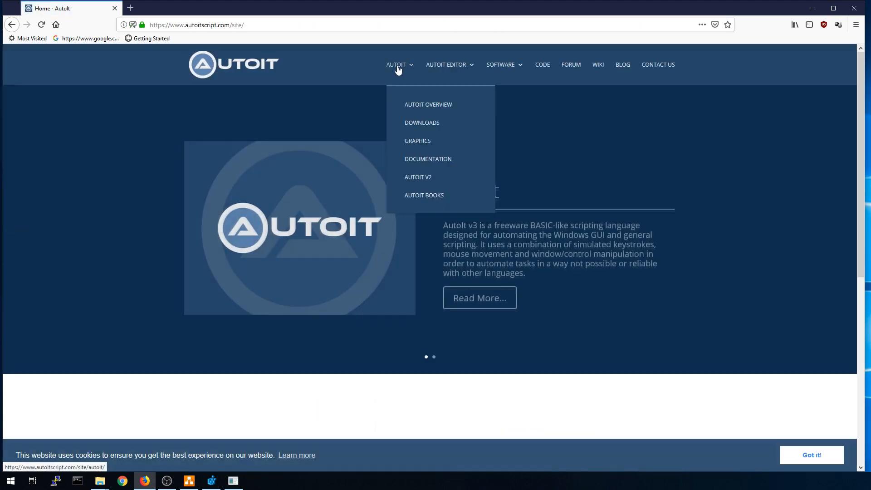
pyautogui.click(412, 128)
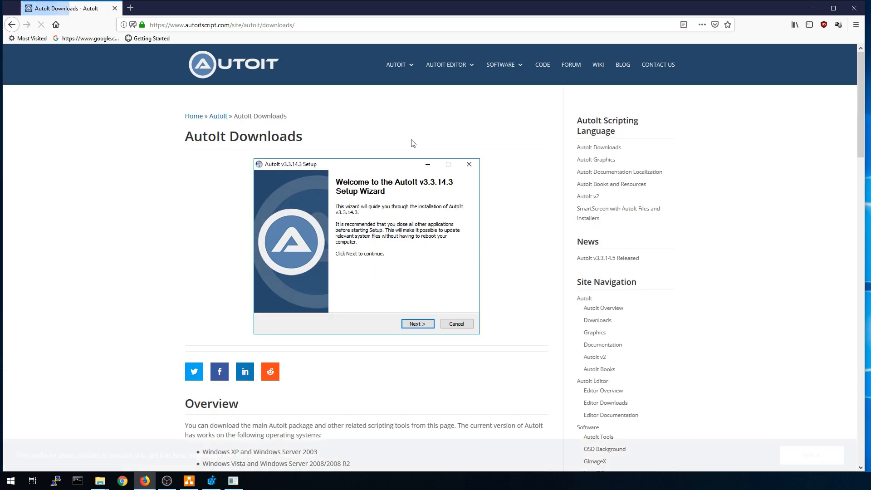
pyautogui.scroll(-4, 301, 197)
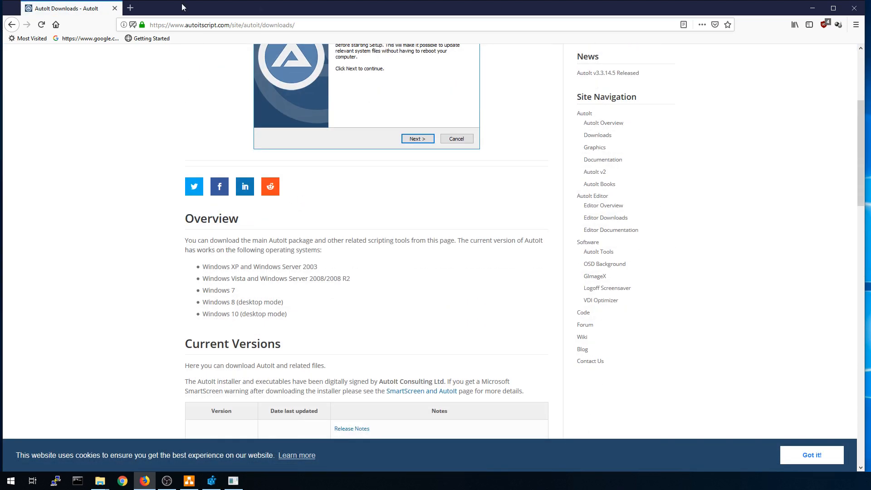
pyautogui.click(855, 9)
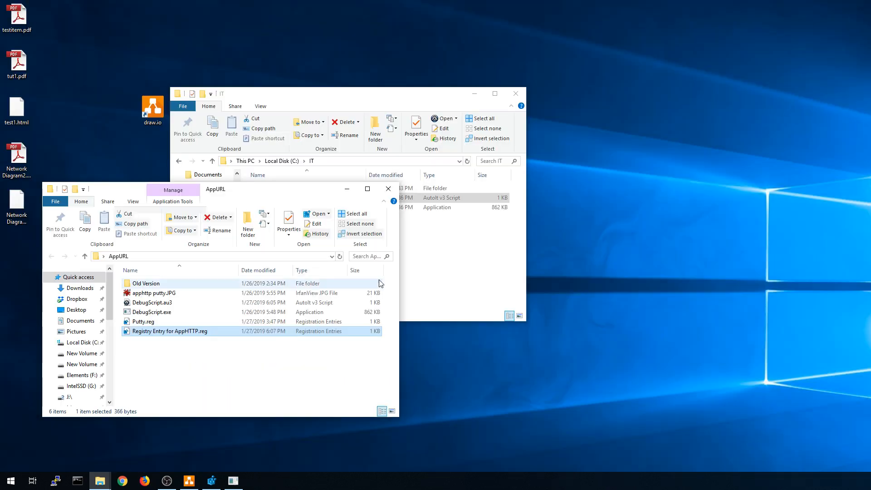
# Clear the file selections and move the IT folder window up and right.
pyautogui.click(190, 367)
pyautogui.click(468, 279)
pyautogui.click(470, 283)
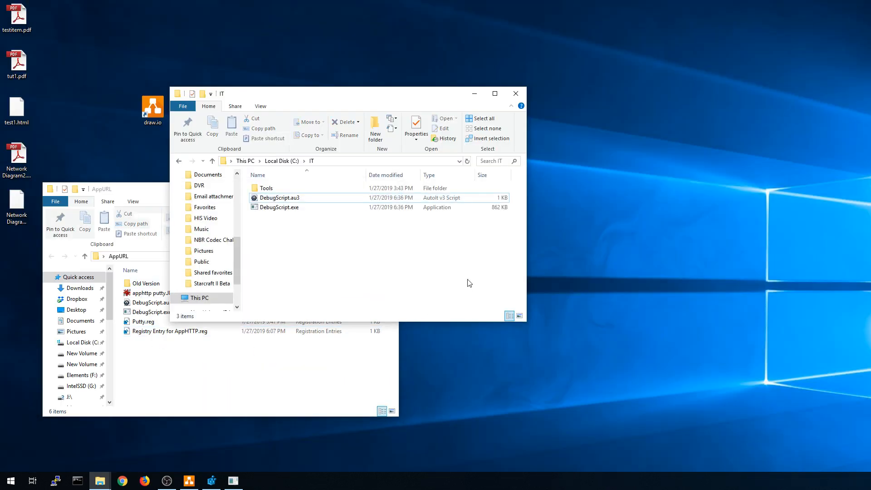
pyautogui.moveTo(312, 96); pyautogui.dragTo(328, 39)
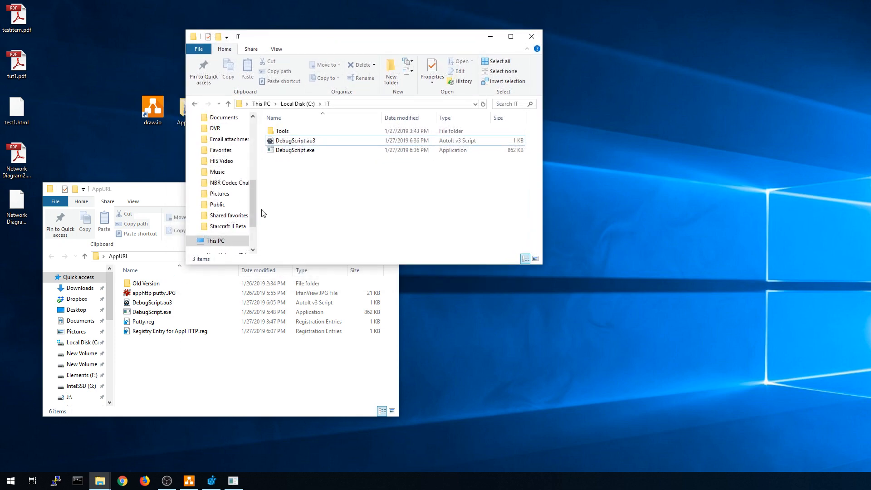
# Open Putty.reg in Notepad and select the putty key name and putty.exe.
pyautogui.rightClick(144, 323)
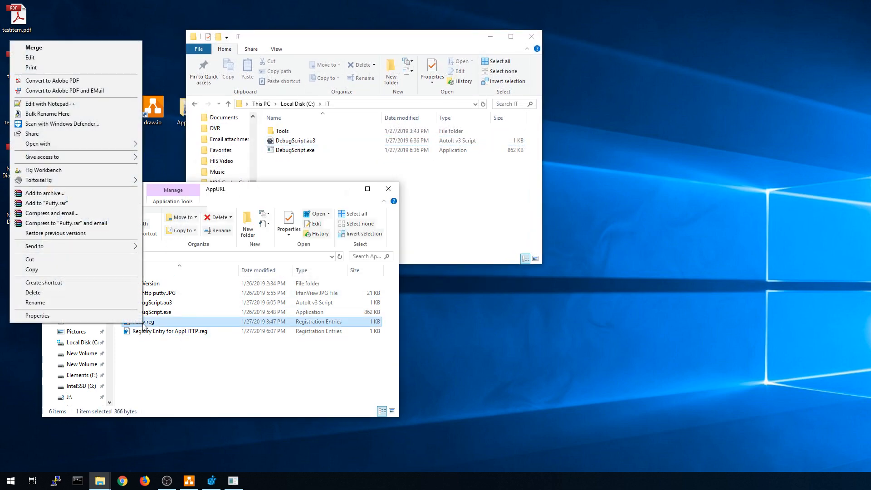
pyautogui.click(43, 57)
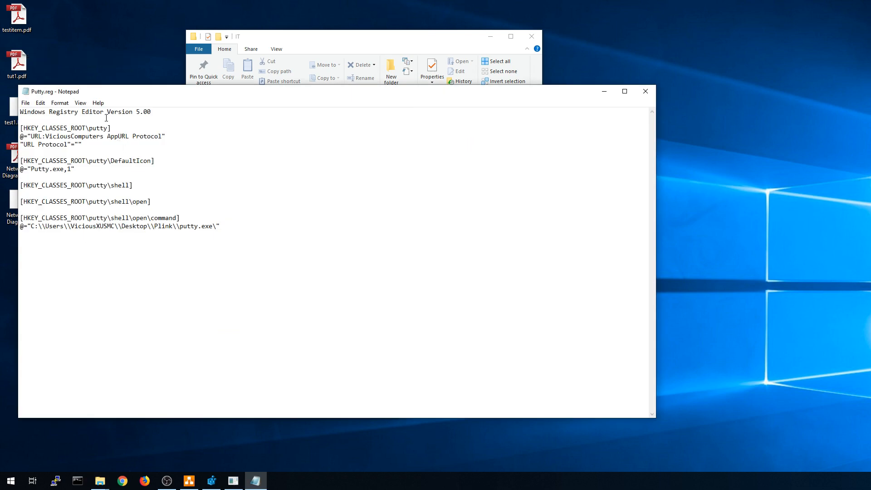
pyautogui.moveTo(89, 127); pyautogui.dragTo(108, 128)
pyautogui.moveTo(180, 225); pyautogui.dragTo(212, 226)
# Clear the Firefox address bar and type a putty://anything test address.
pyautogui.click(144, 480)
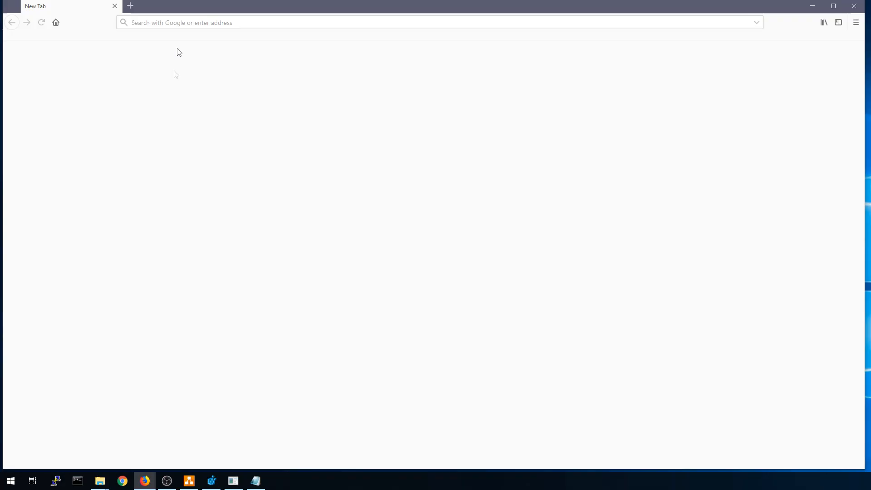
pyautogui.write('put://')
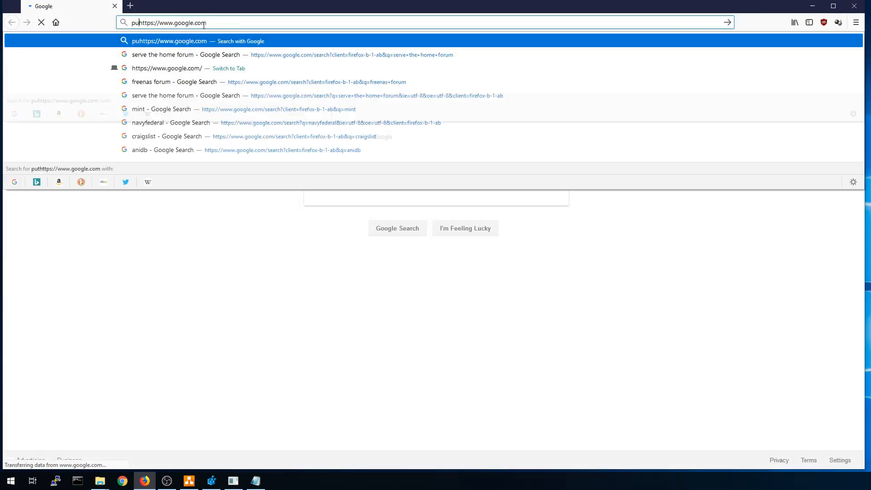
pyautogui.moveTo(162, 20); pyautogui.dragTo(299, 23)
pyautogui.press('BackSpace')
pyautogui.press('BackSpace')
pyautogui.press('BackSpace')
pyautogui.press('BackSpace')
pyautogui.press('BackSpace')
pyautogui.press('BackSpace')
pyautogui.press('BackSpace')
pyautogui.press('BackSpace')
pyautogui.press('BackSpace')
pyautogui.write('t')
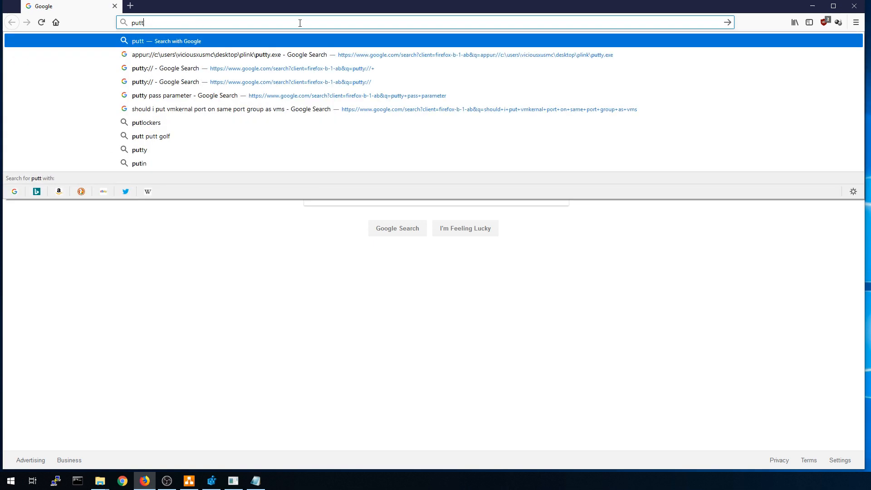
pyautogui.write('y://any')
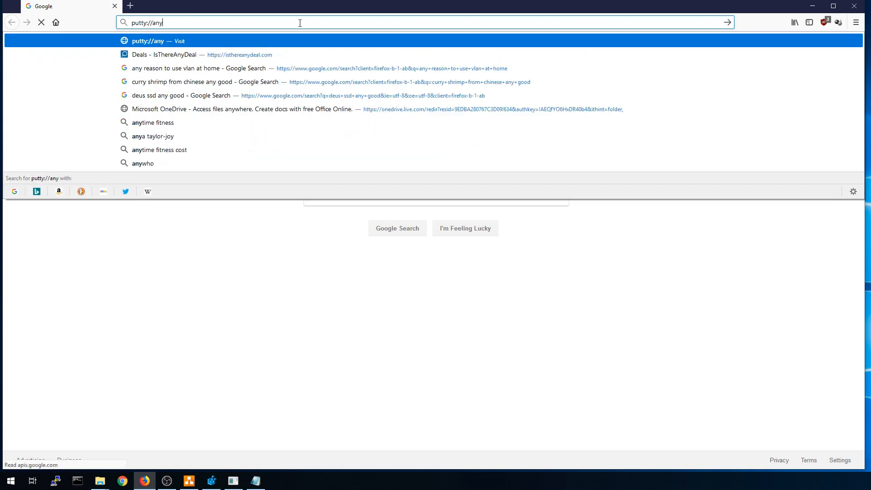
pyautogui.write('thisel;rkjasel;krja;slkejr;laswje;rlkjas;lkejr')
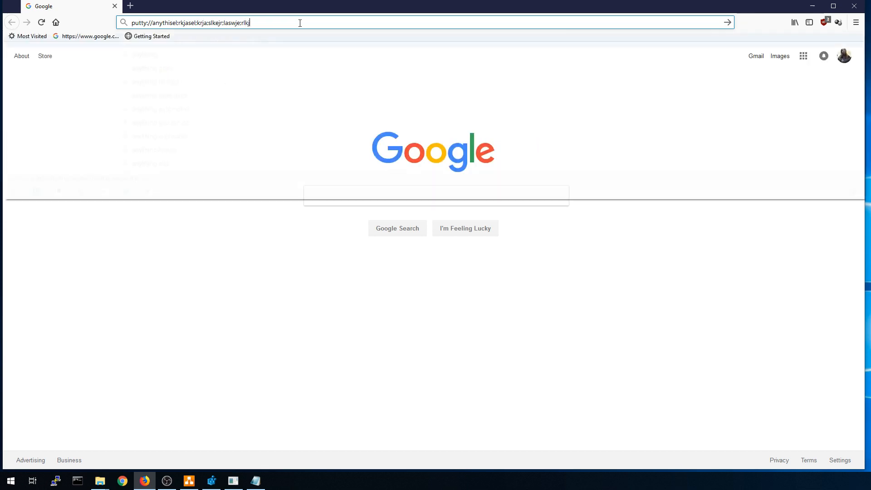
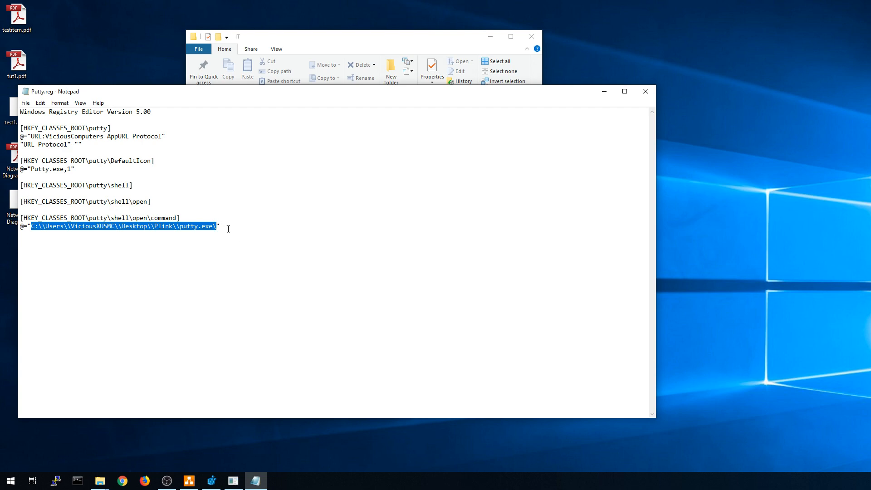
# Bring the IT folder window in front of Putty.reg and shift it up and left.
pyautogui.click(357, 49)
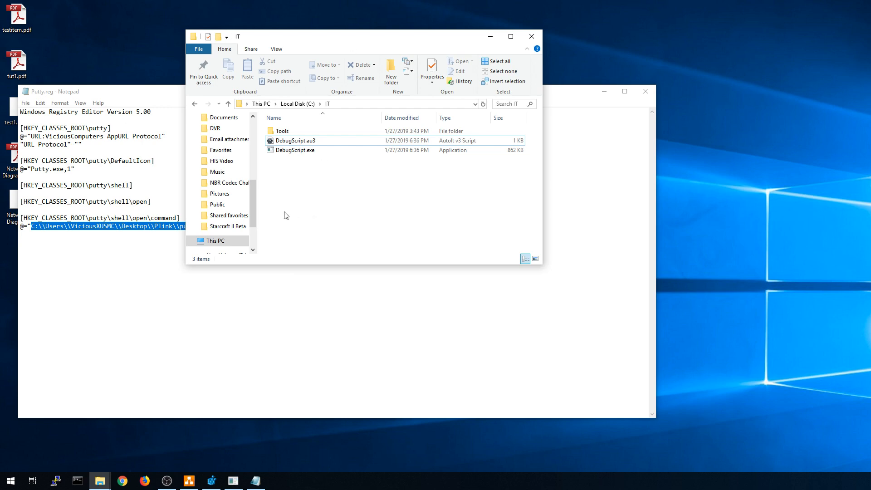
pyautogui.moveTo(347, 43); pyautogui.dragTo(308, 30)
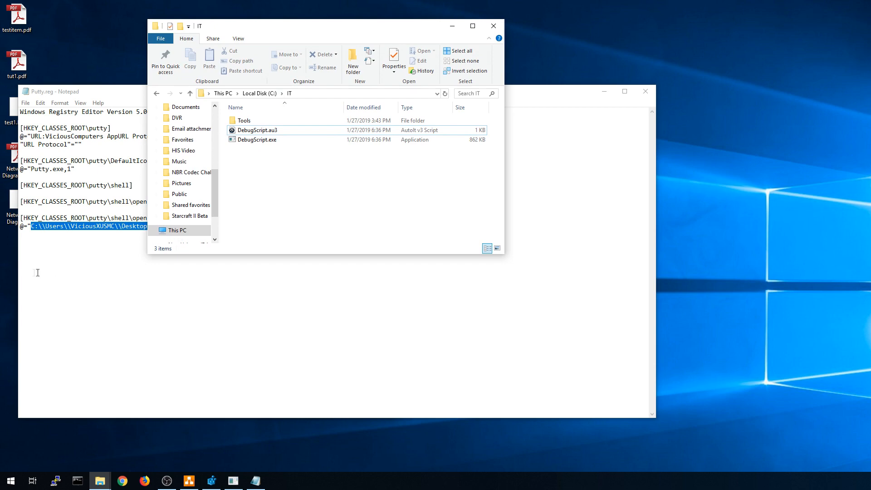
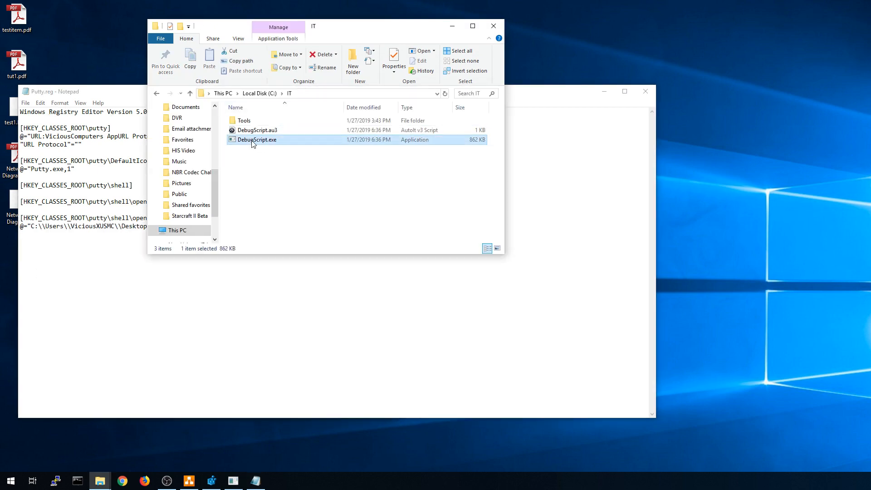
# Bring the Putty.reg Notepad window forward and close it to reveal the AppURL folder.
pyautogui.click(126, 91)
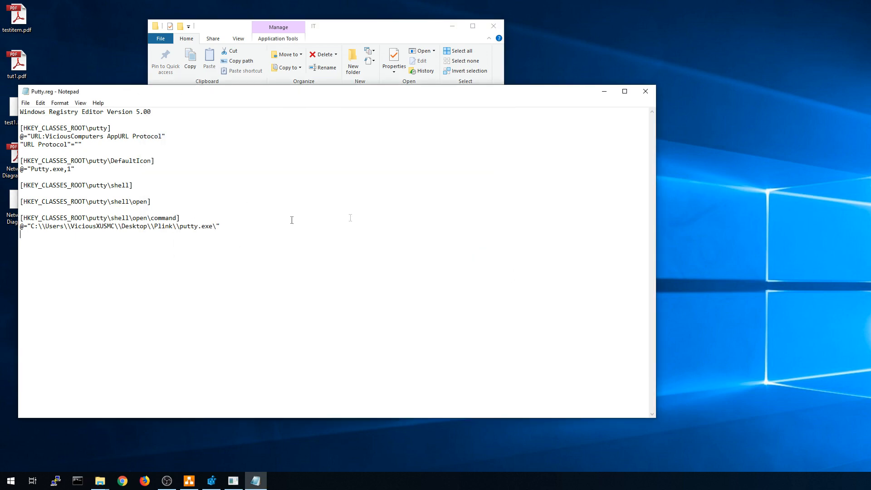
pyautogui.click(646, 91)
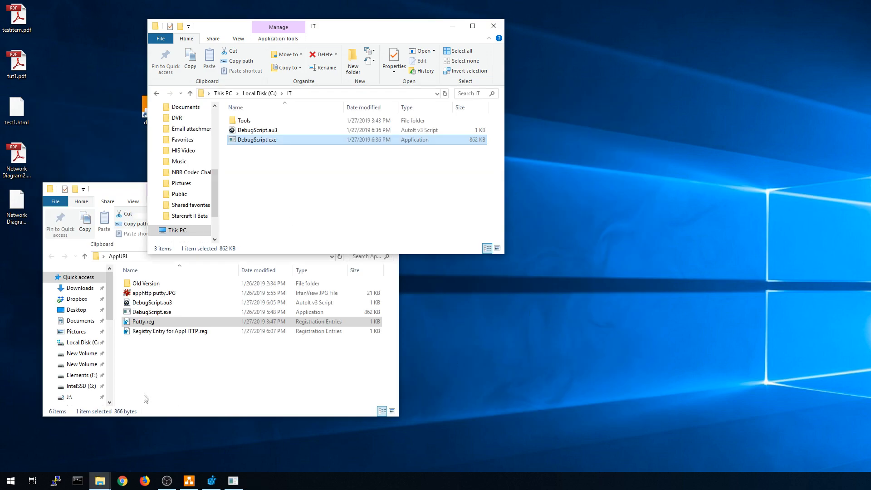
# Edit Registry Entry for AppHTTP.reg in Notepad, highlighting the apphttp key and C:\IT\DebugScript.exe path.
pyautogui.click(175, 333)
pyautogui.rightClick(176, 334)
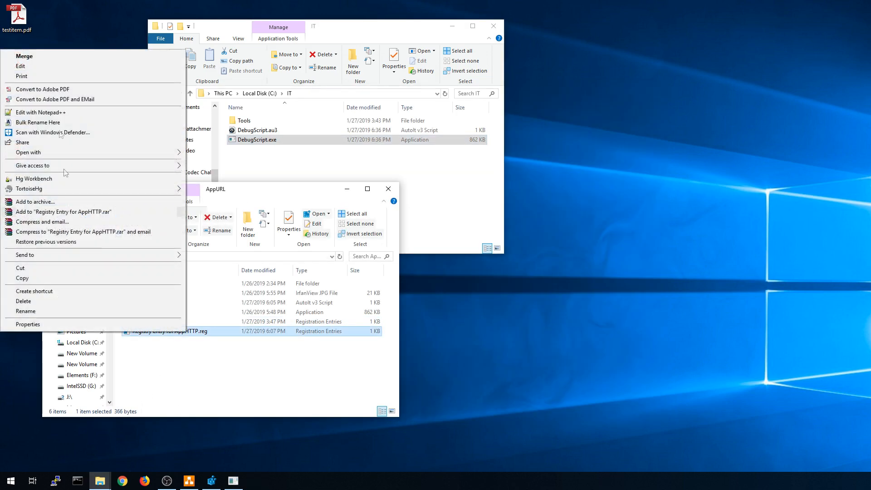
pyautogui.click(29, 65)
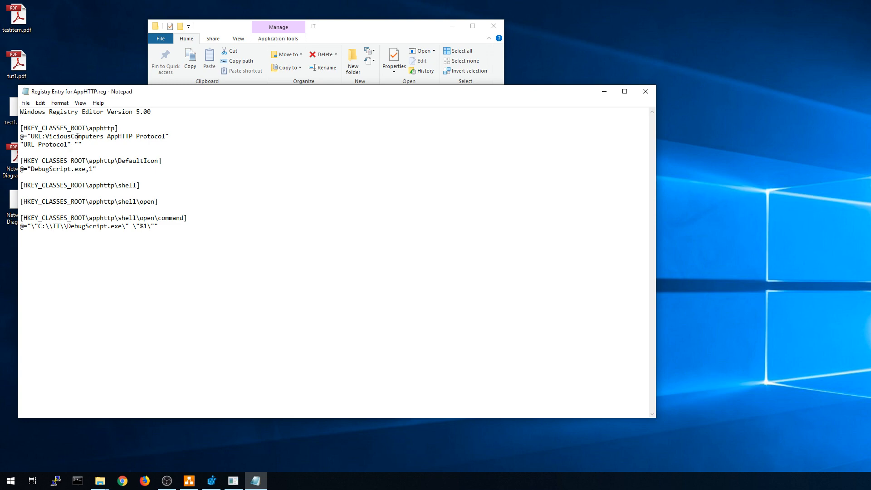
pyautogui.moveTo(89, 128); pyautogui.dragTo(114, 128)
pyautogui.moveTo(35, 226); pyautogui.dragTo(123, 226)
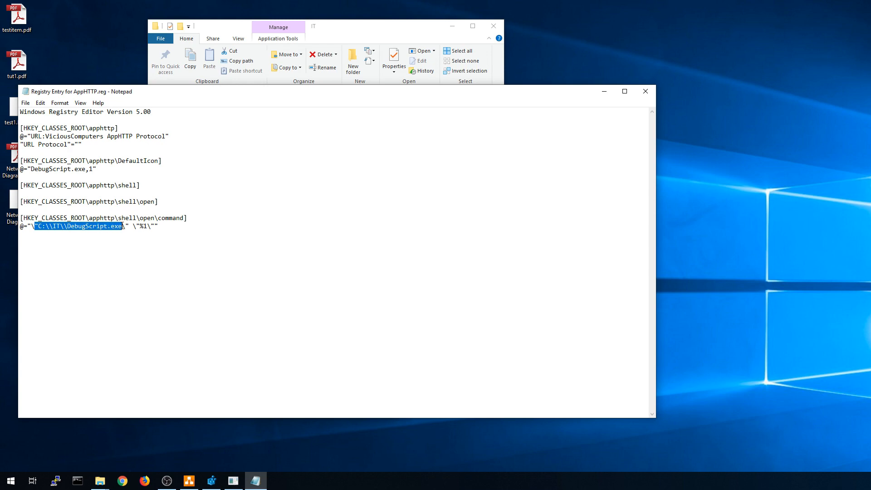
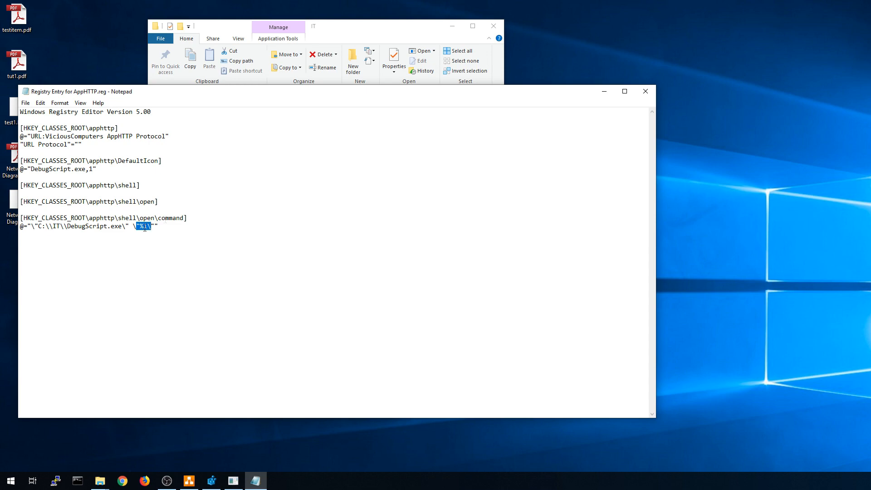
pyautogui.moveTo(86, 128); pyautogui.dragTo(119, 127)
pyautogui.moveTo(133, 226); pyautogui.dragTo(148, 226)
pyautogui.moveTo(90, 129); pyautogui.dragTo(114, 129)
pyautogui.moveTo(85, 161); pyautogui.dragTo(116, 186)
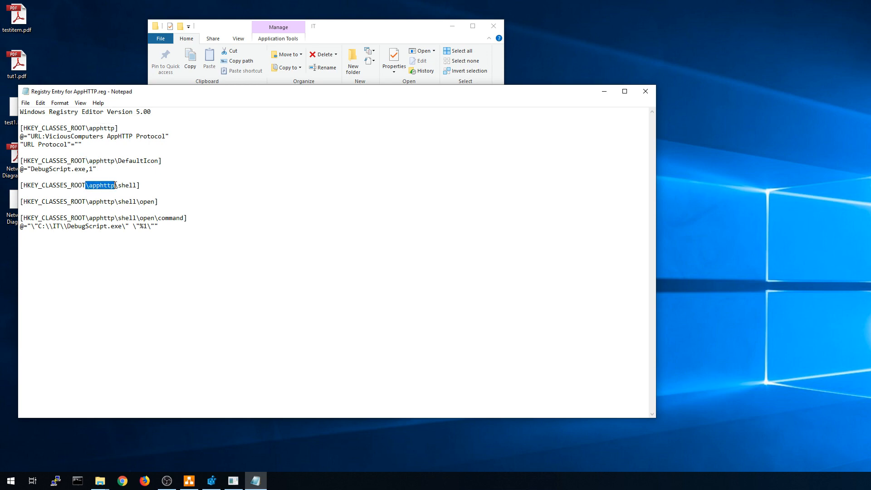
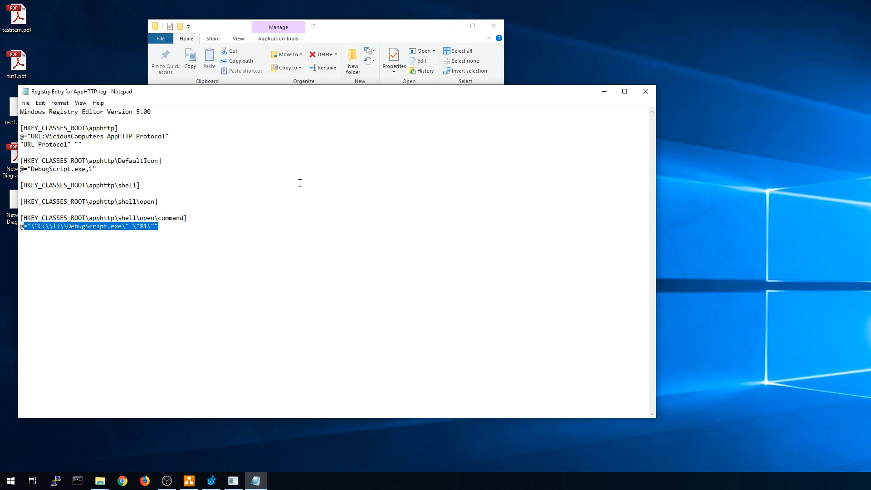
# Close Notepad and import the AppHTTP .reg file into the registry, confirming the success message.
pyautogui.click(646, 91)
pyautogui.doubleClick(146, 332)
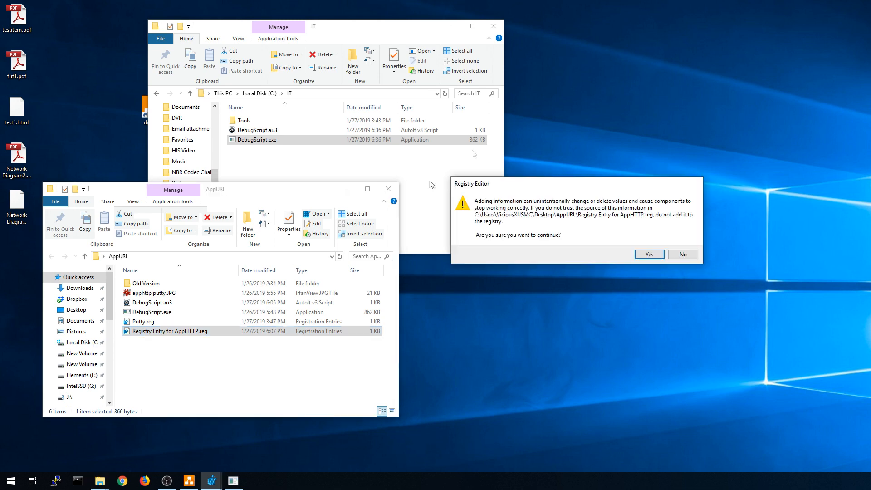
pyautogui.moveTo(509, 180); pyautogui.dragTo(267, 170)
pyautogui.click(380, 239)
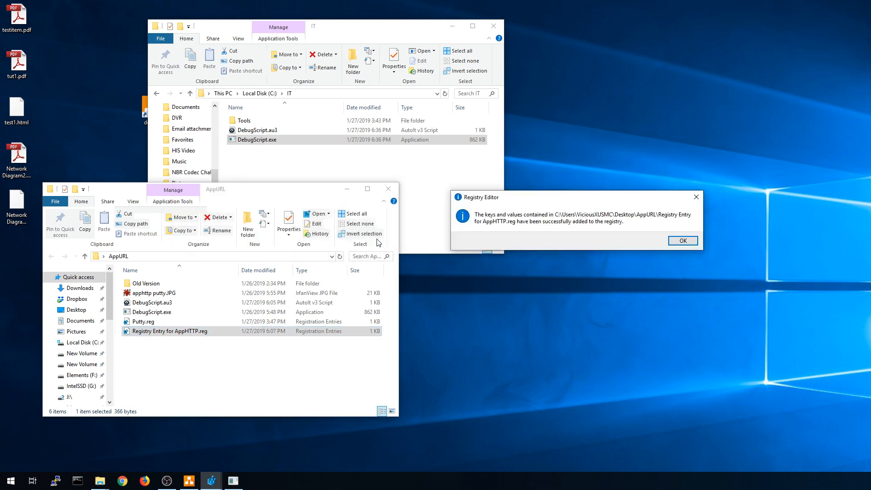
pyautogui.click(681, 241)
# Open DebugScript.au3 from the IT folder in SciTE via Edit Script.
pyautogui.click(295, 169)
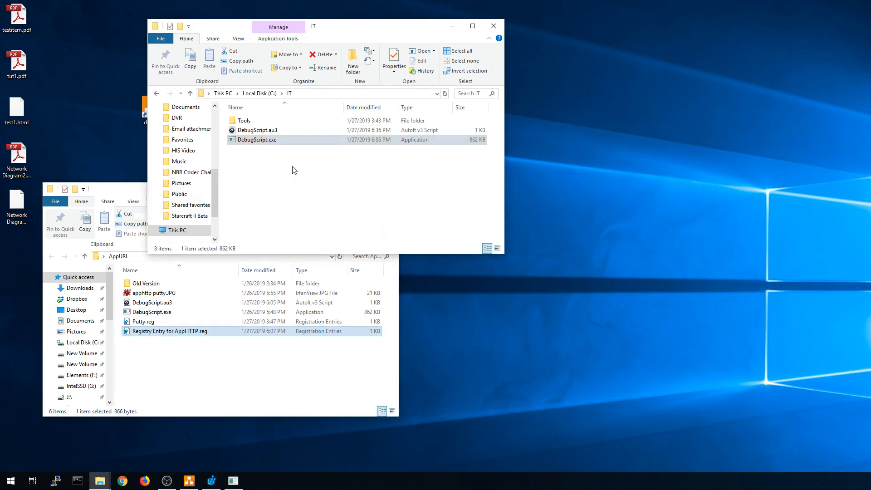
pyautogui.moveTo(278, 27); pyautogui.dragTo(231, 36)
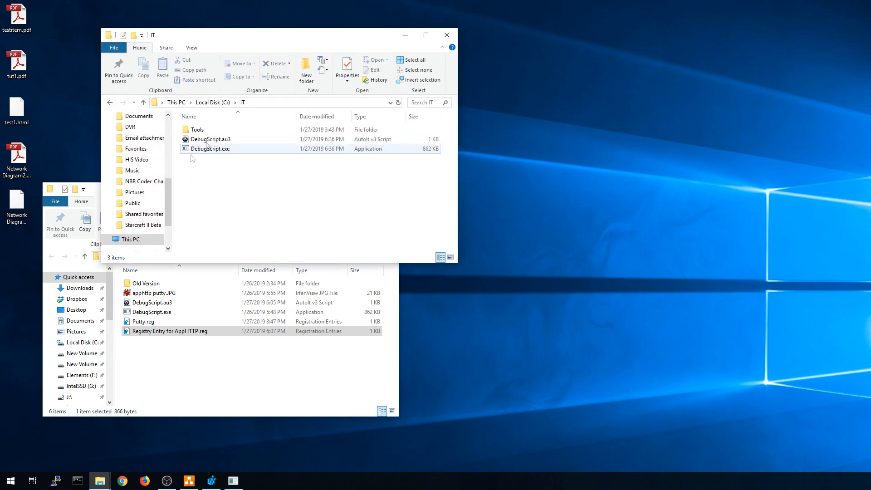
pyautogui.click(199, 142)
pyautogui.rightClick(200, 144)
pyautogui.click(95, 196)
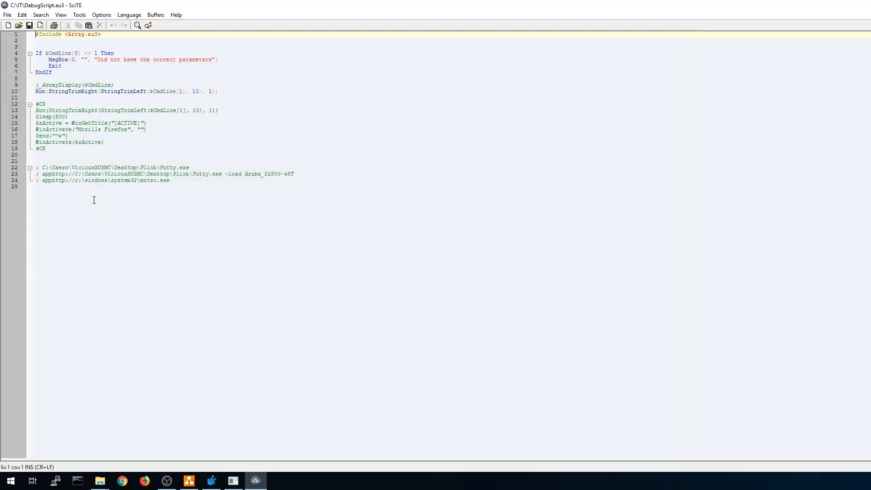
# Insert a blank line after line 9 and select the Run $CmdLine[1] command on line 11.
pyautogui.click(122, 84)
pyautogui.press('Return')
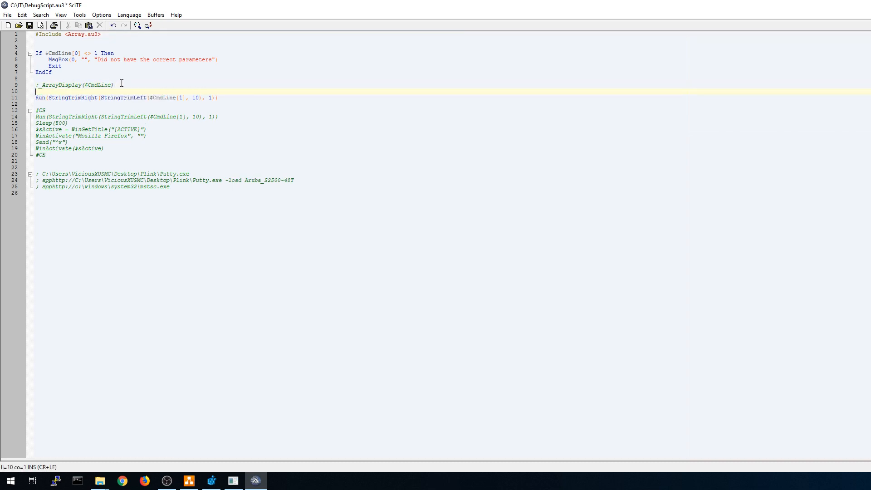
pyautogui.moveTo(237, 99); pyautogui.dragTo(40, 96)
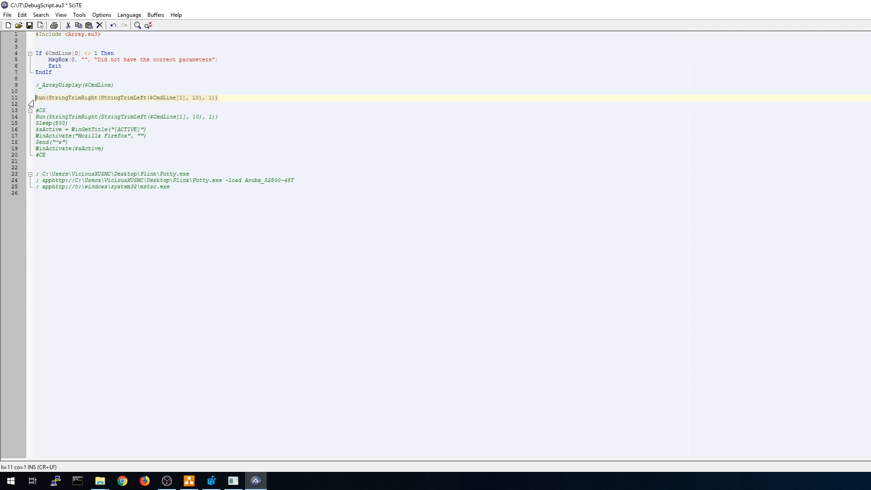
pyautogui.moveTo(36, 97); pyautogui.dragTo(46, 98)
pyautogui.moveTo(150, 97); pyautogui.dragTo(187, 98)
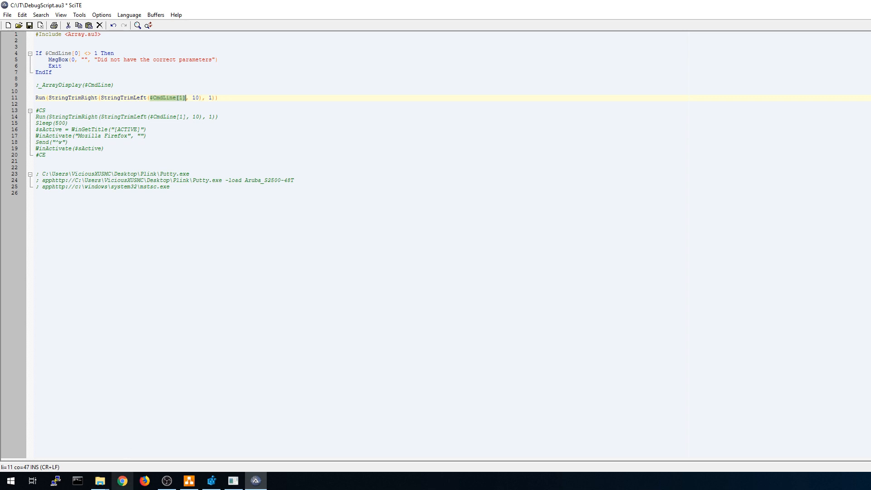
# Select the apphttp Putty.exe link on line 24, then select Firefox's address bar for replacement.
pyautogui.click(145, 482)
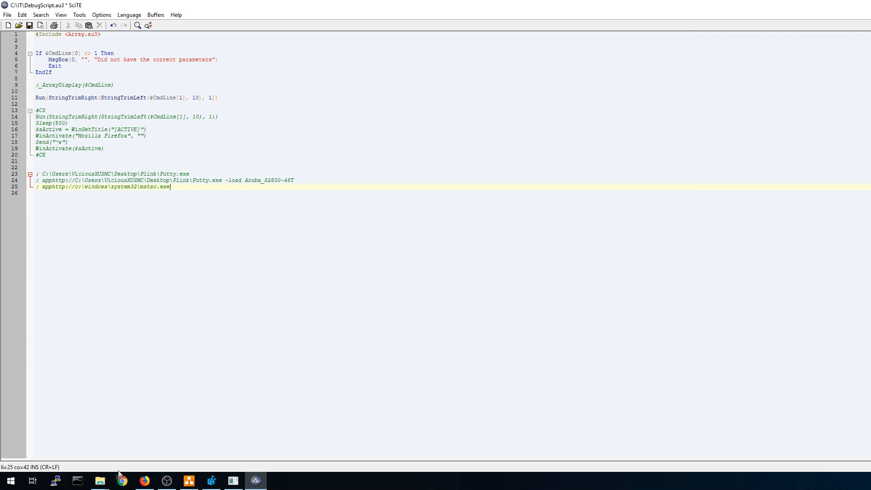
pyautogui.moveTo(136, 484)
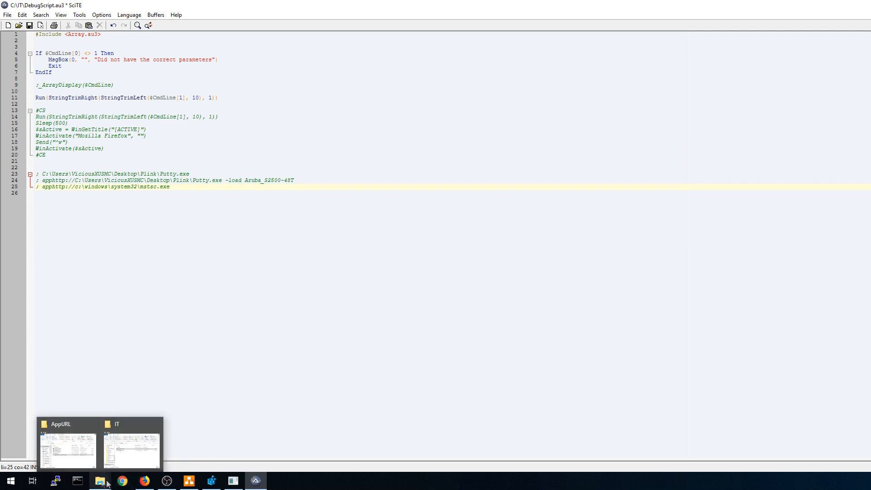
pyautogui.press('Up')
pyautogui.press('Up')
pyautogui.press('Up')
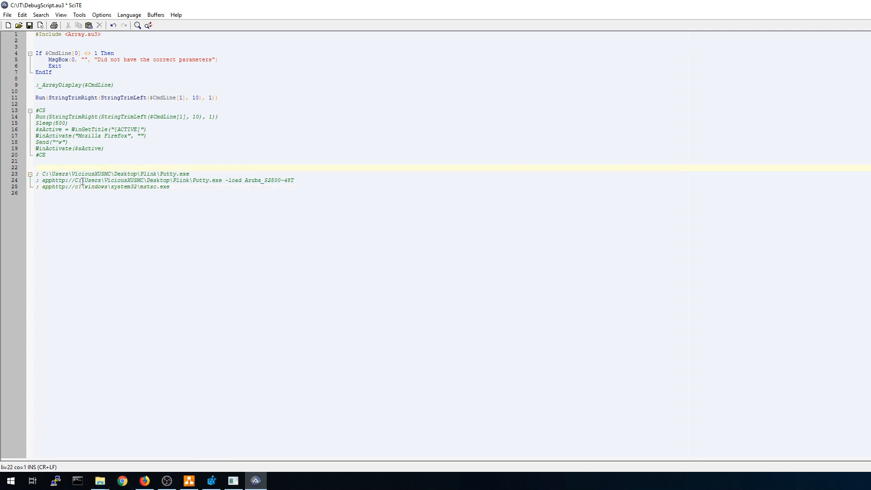
pyautogui.moveTo(43, 181); pyautogui.dragTo(223, 182)
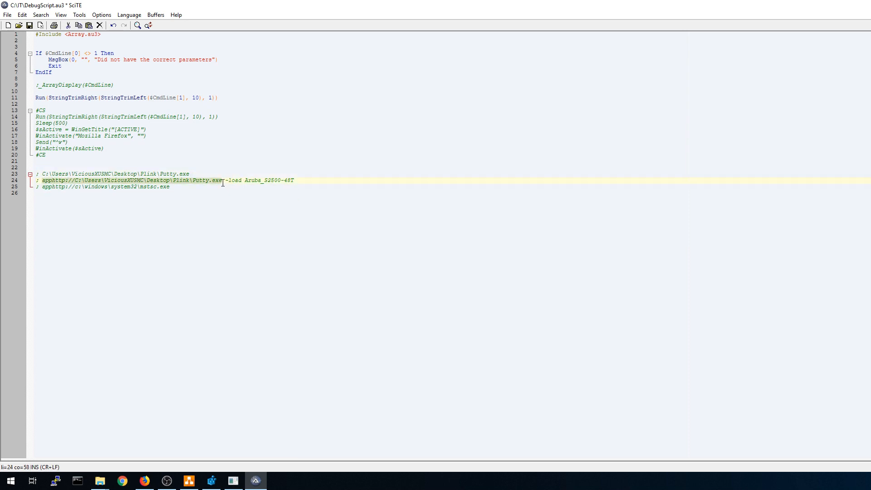
pyautogui.click(228, 186)
pyautogui.moveTo(44, 181); pyautogui.dragTo(221, 180)
pyautogui.click(144, 481)
pyautogui.click(249, 24)
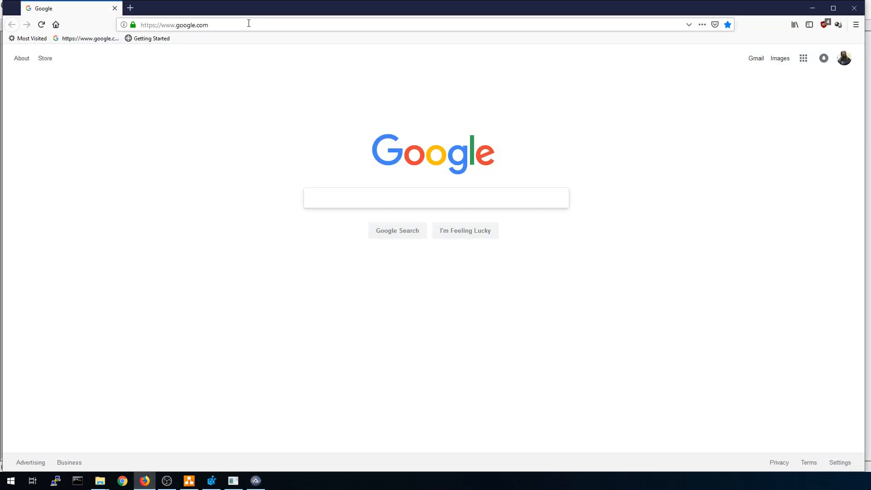
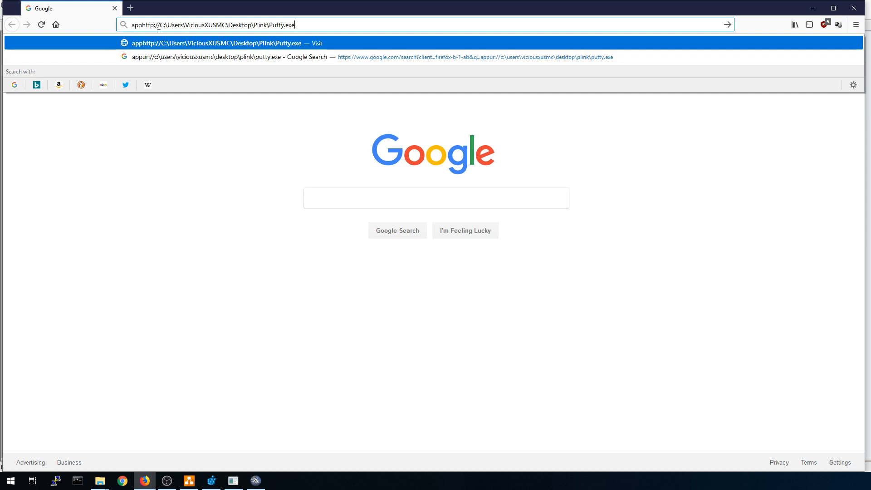
# Launch PuTTY from the apphttp Putty.exe address, cancel its configuration, then select line 25's mstsc address in SciTE.
pyautogui.press('Return')
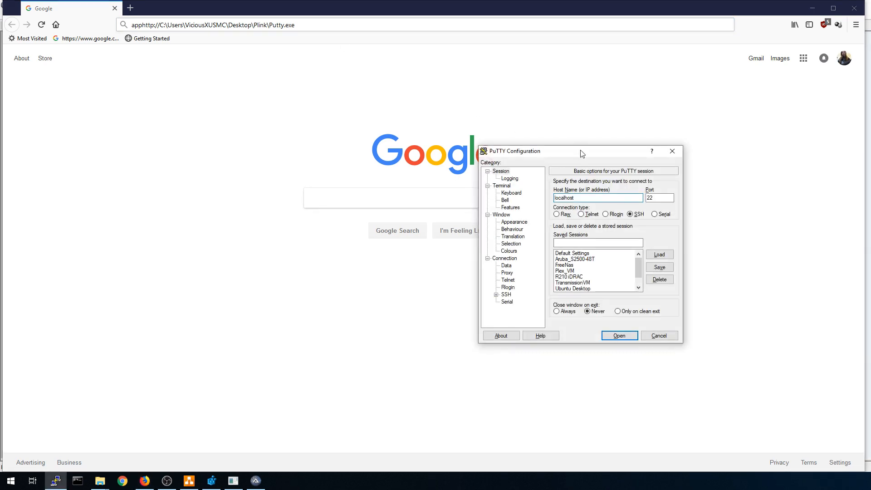
pyautogui.moveTo(583, 145); pyautogui.dragTo(277, 94)
pyautogui.click(354, 276)
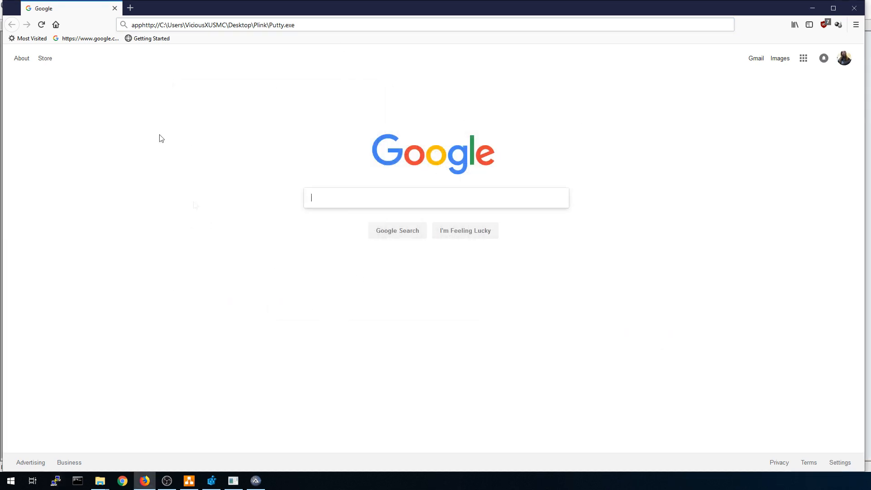
pyautogui.hotkey('alt', 'Tab')
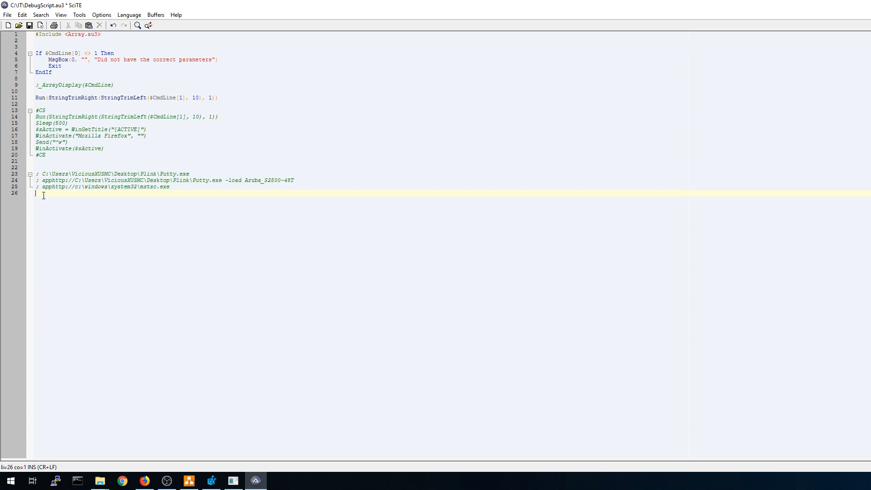
pyautogui.moveTo(43, 187); pyautogui.dragTo(174, 184)
pyautogui.hotkey('ctrl', 'c')
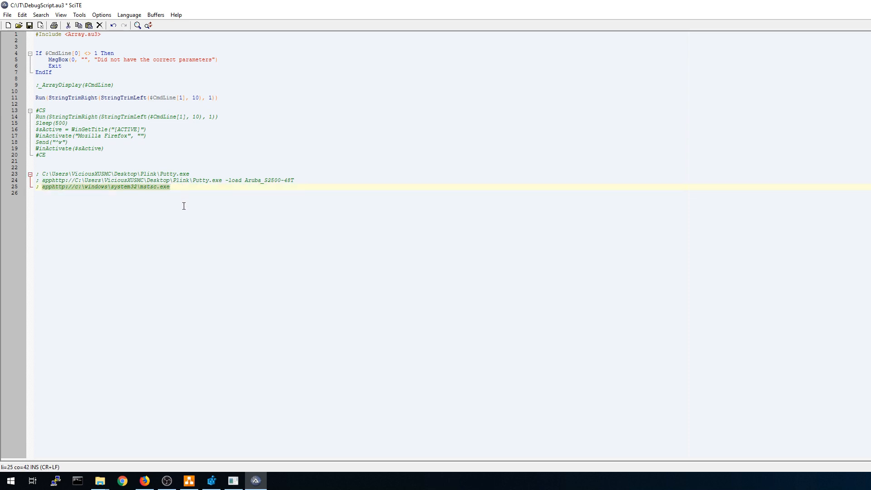
pyautogui.click(145, 481)
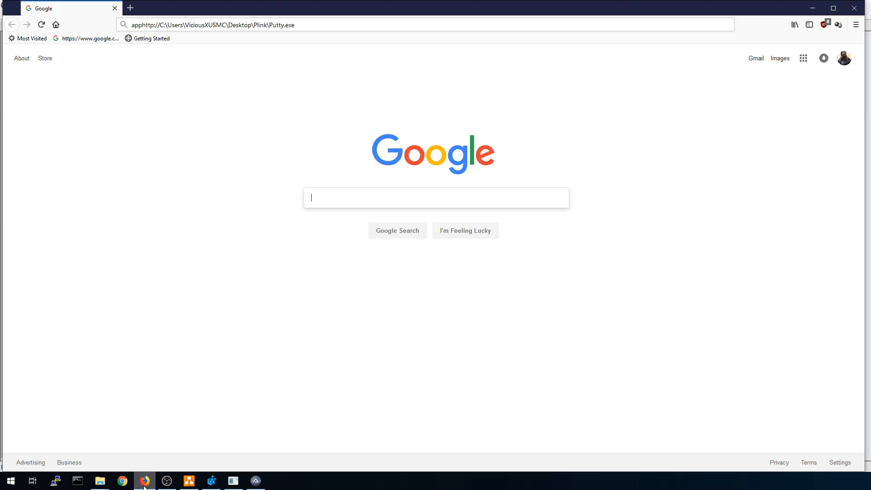
pyautogui.click(322, 24)
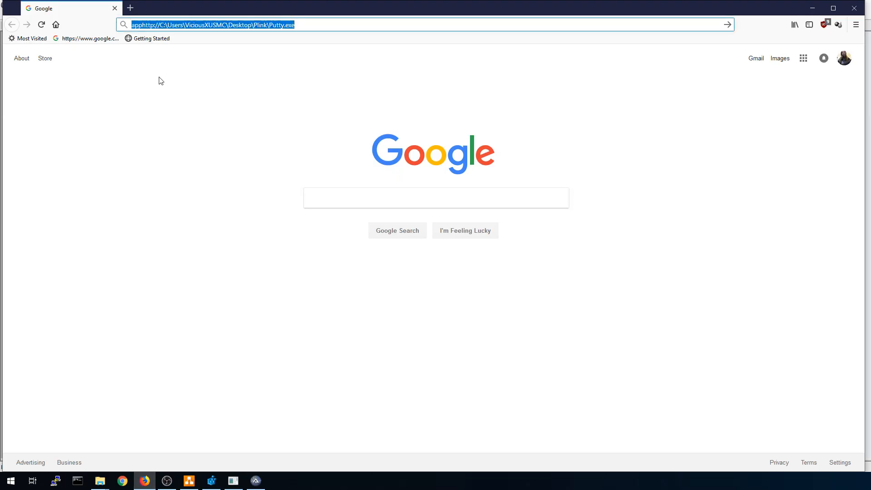
pyautogui.hotkey('ctrl', 'v')
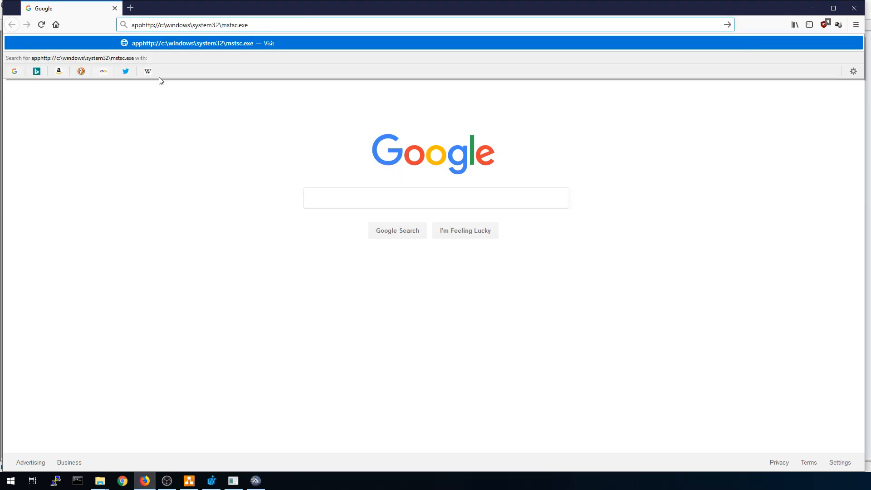
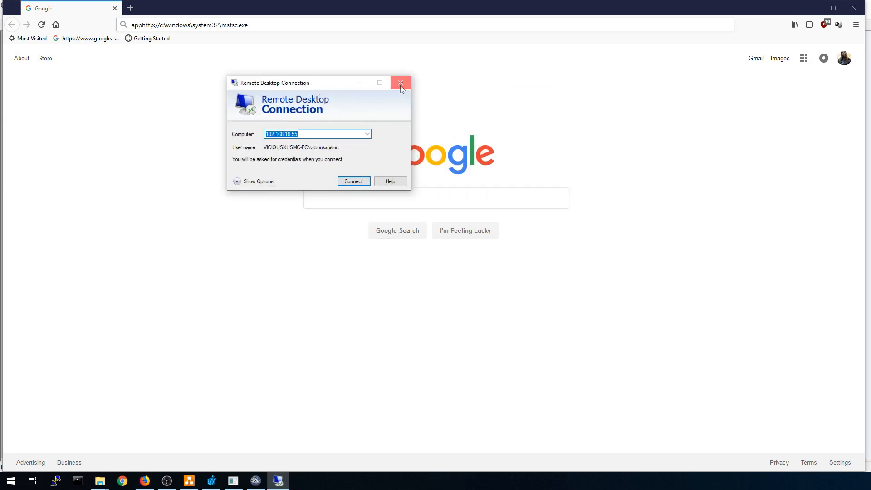
# Close the Remote Desktop Connection window and then the Firefox window.
pyautogui.click(400, 83)
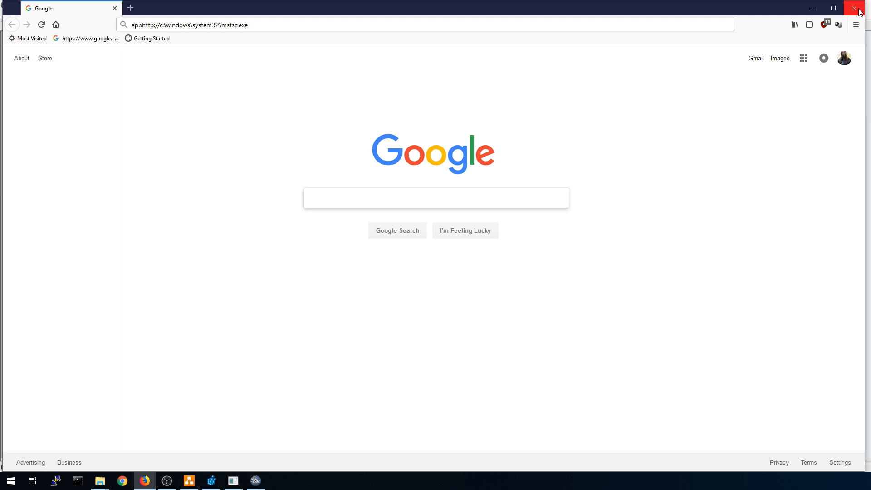
pyautogui.click(860, 12)
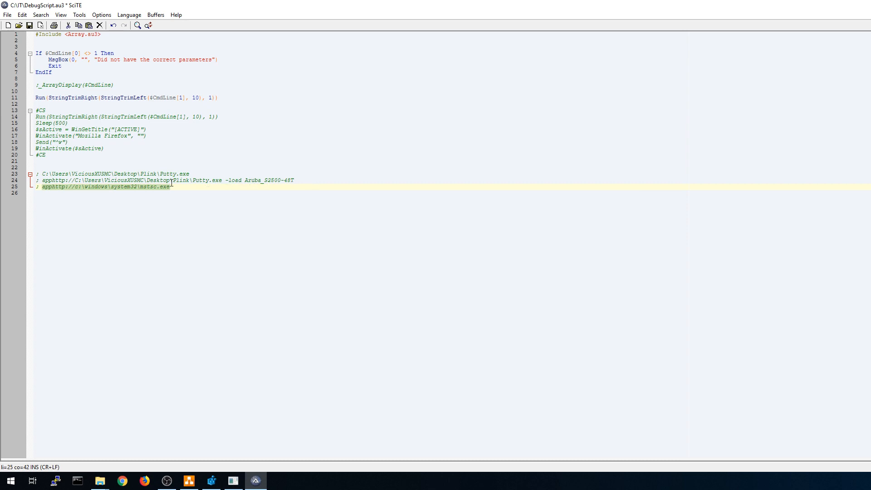
# Select the full apphttp Putty.exe -load Aruba_S2500-48T link on line 24 in SciTE.
pyautogui.click(208, 181)
pyautogui.moveTo(193, 181); pyautogui.dragTo(222, 183)
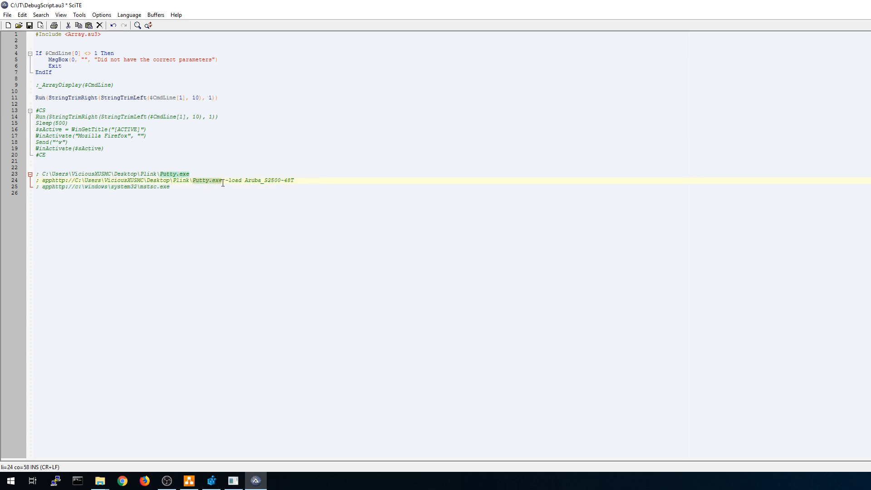
pyautogui.click(228, 181)
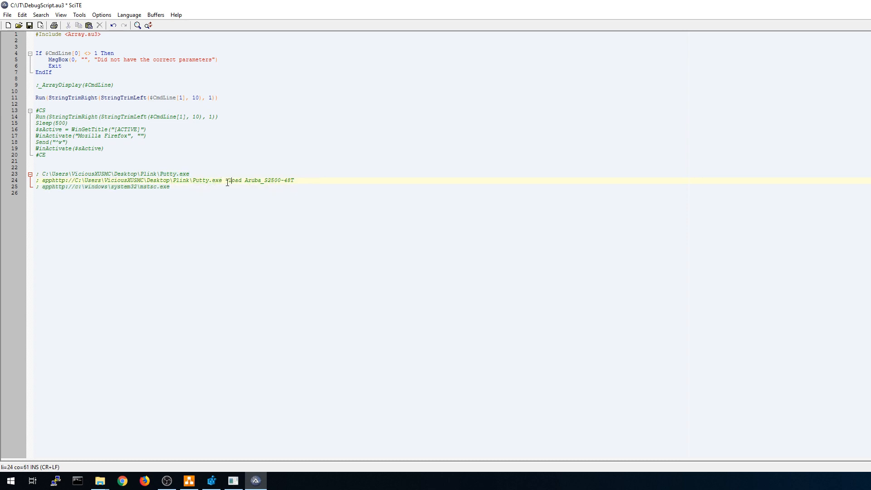
pyautogui.press('End')
pyautogui.click(99, 180)
pyautogui.moveTo(43, 180); pyautogui.dragTo(275, 186)
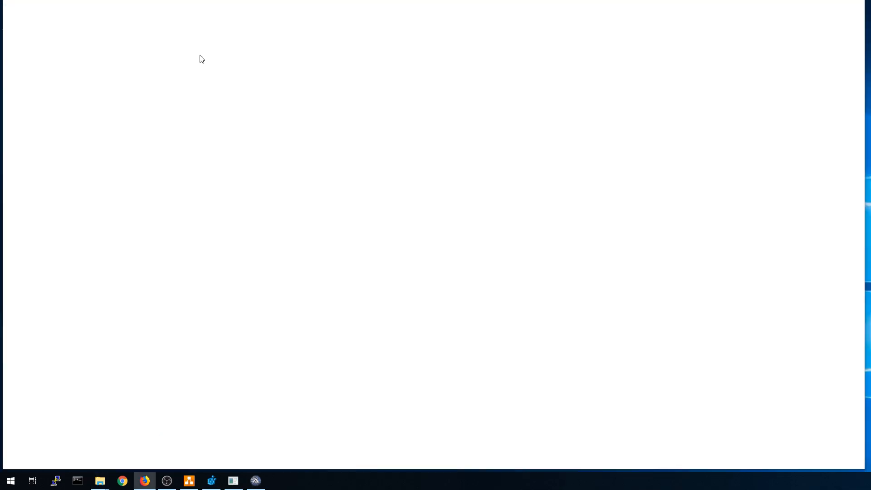
# Paste the link into Firefox's address bar, confirm PuTTY reaches a login prompt, then close it.
pyautogui.write('apphttp://C:\\Users\\ViciousXUSMC\\Desktop\\Plink\\Putty.exe -load Aruba_S2500-48T')
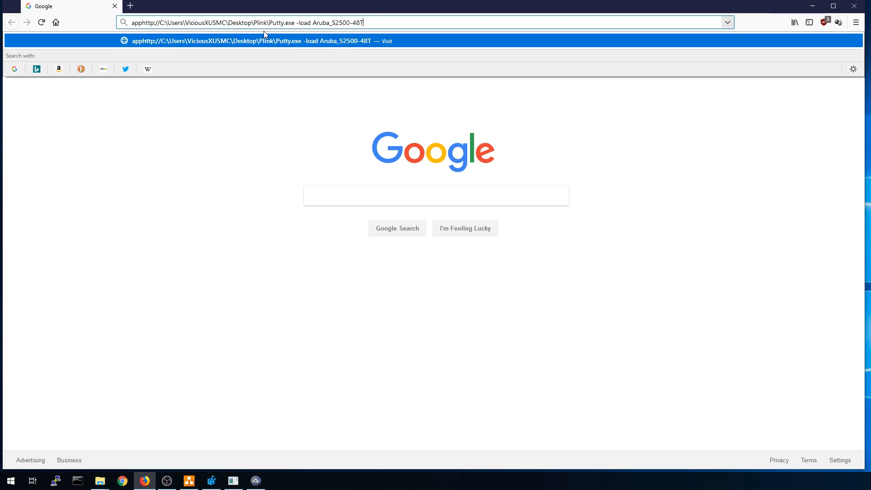
pyautogui.press('Return')
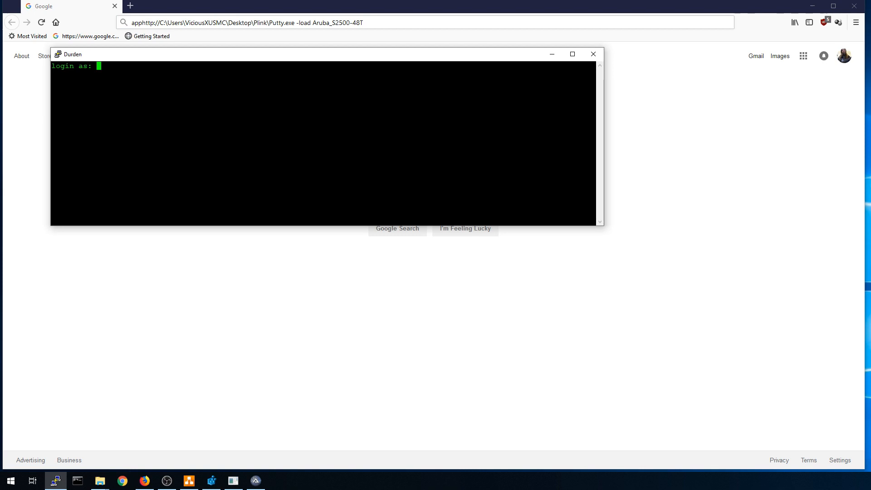
pyautogui.click(593, 54)
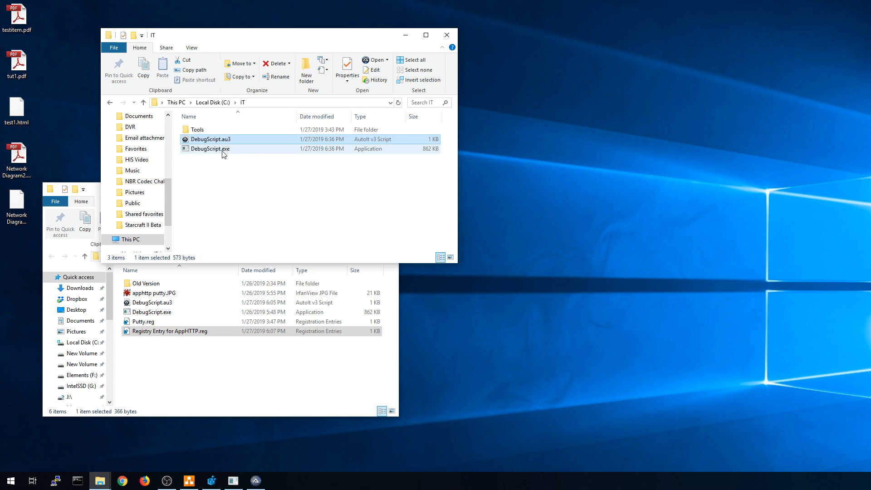
# Open DebugScript.au3 for editing in SciTE.
pyautogui.rightClick(231, 139)
pyautogui.click(138, 201)
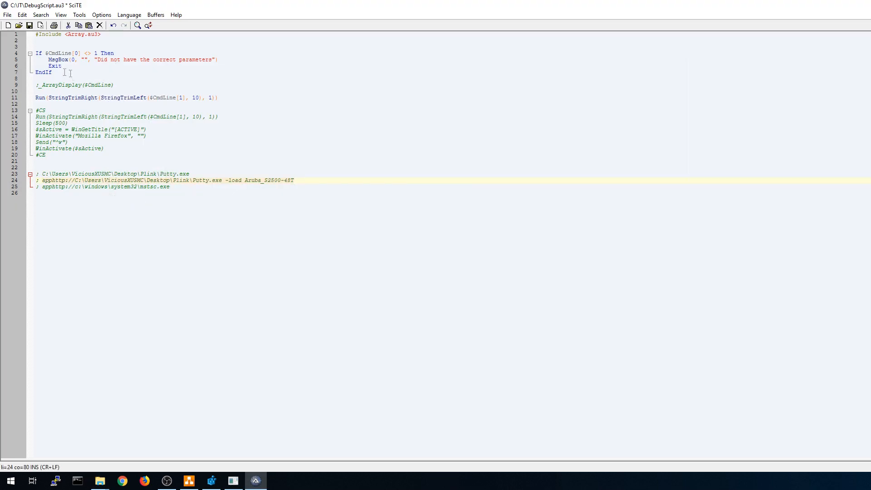
pyautogui.click(145, 480)
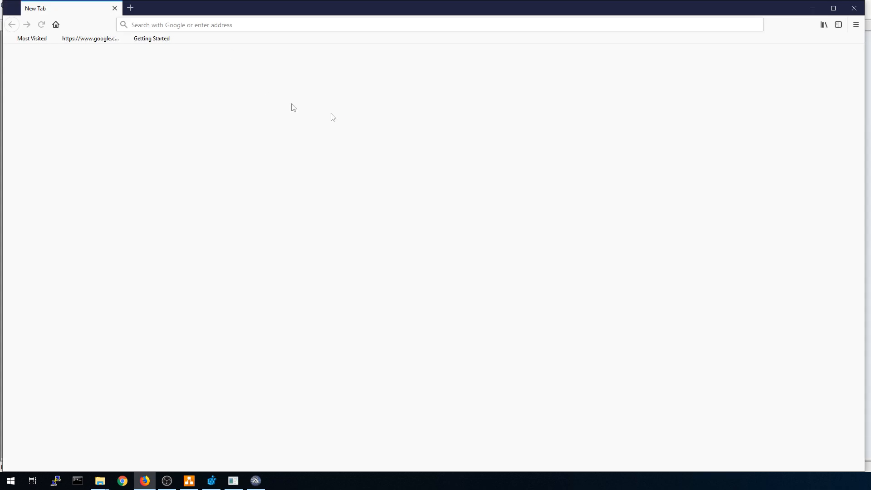
# Search the web for 'autoit cmdline para' from Firefox's address bar.
pyautogui.click(275, 25)
pyautogui.write('s')
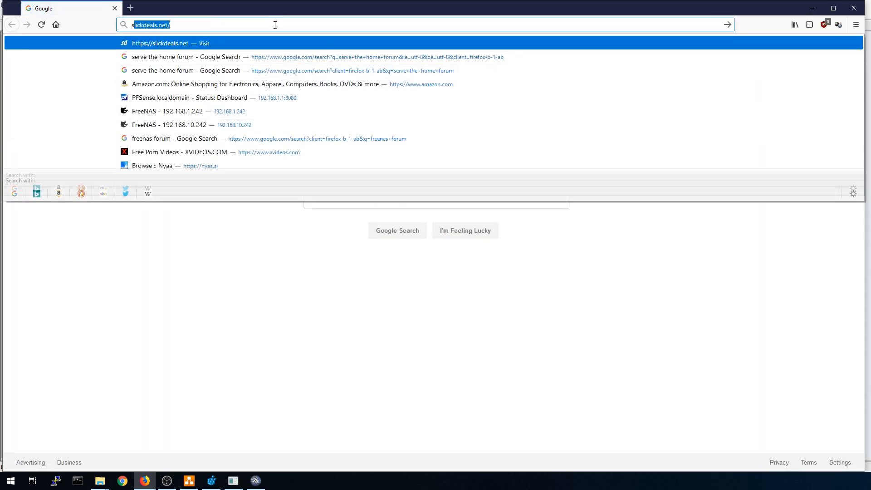
pyautogui.press('BackSpace')
pyautogui.press('BackSpace')
pyautogui.write('autoit cmdline para')
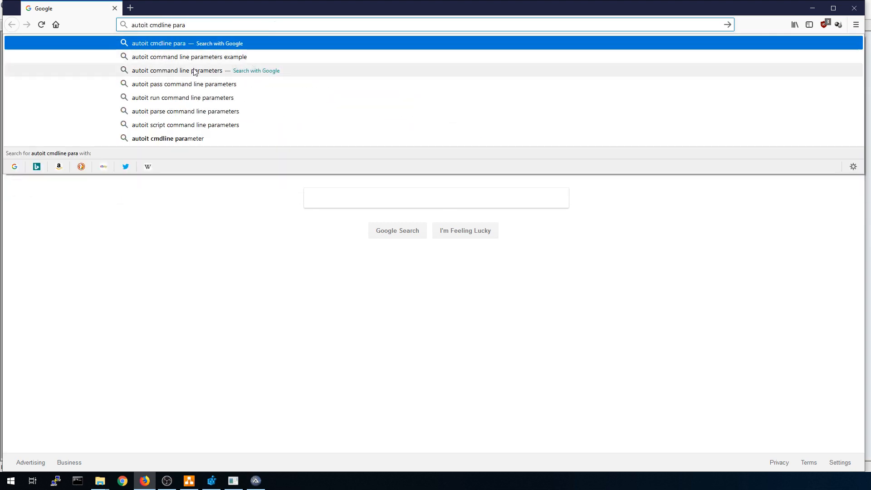
pyautogui.click(194, 71)
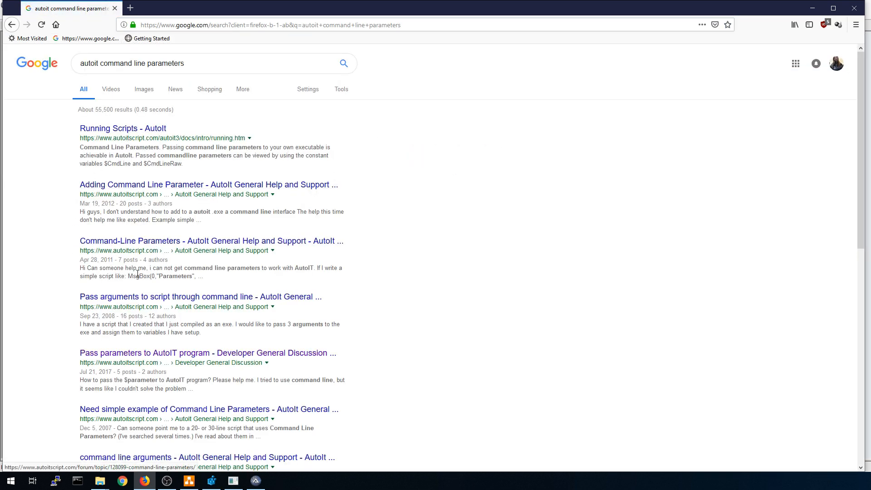
# Check the Command-Line Parameters forum topic, then open the Running Scripts - AutoIt documentation page.
pyautogui.click(144, 241)
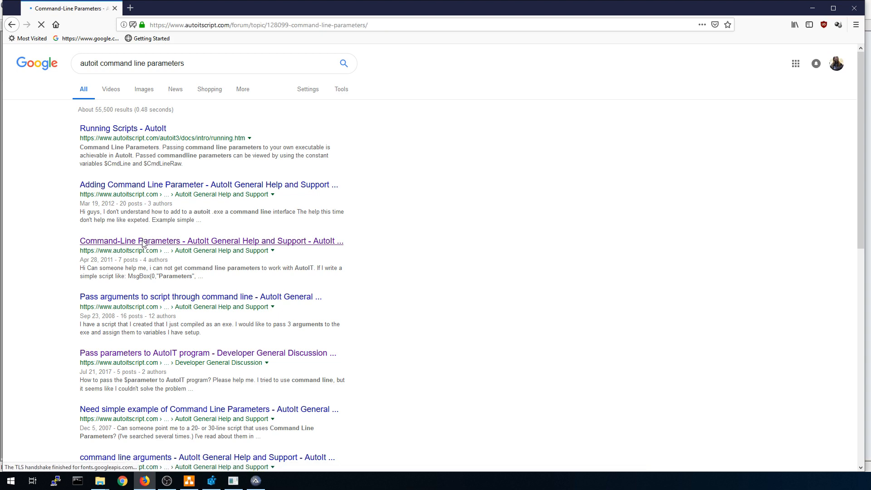
pyautogui.scroll(-2, 142, 247)
pyautogui.hotkey('alt', 'Left')
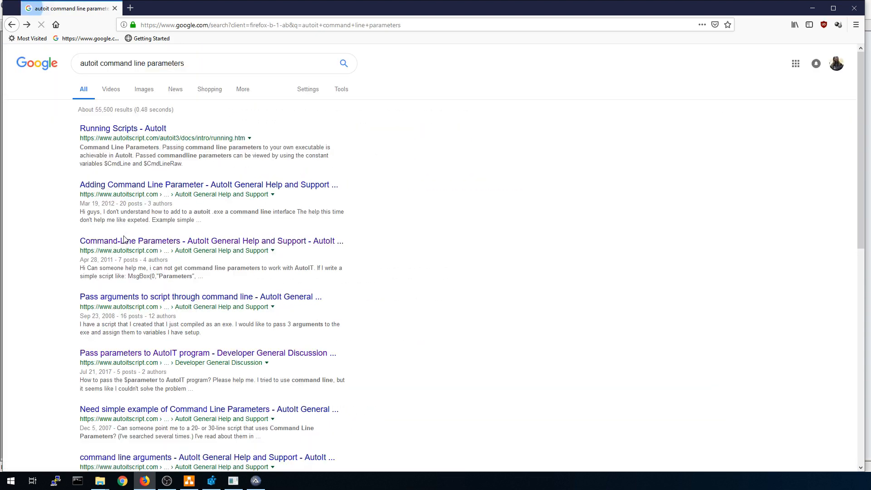
pyautogui.click(113, 129)
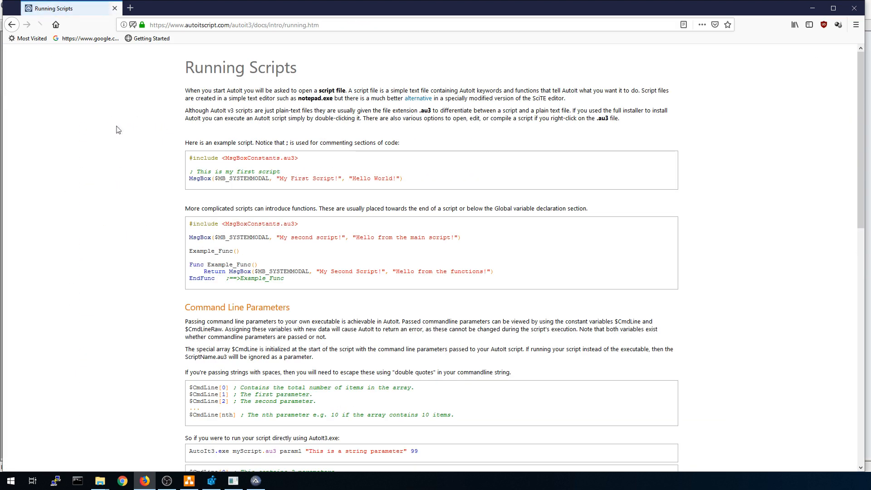
# Study the $CmdLine examples, highlighting $CmdLine[0], [1] and [2] and the 3-parameters note.
pyautogui.scroll(-10, 170, 202)
pyautogui.scroll(4, 168, 201)
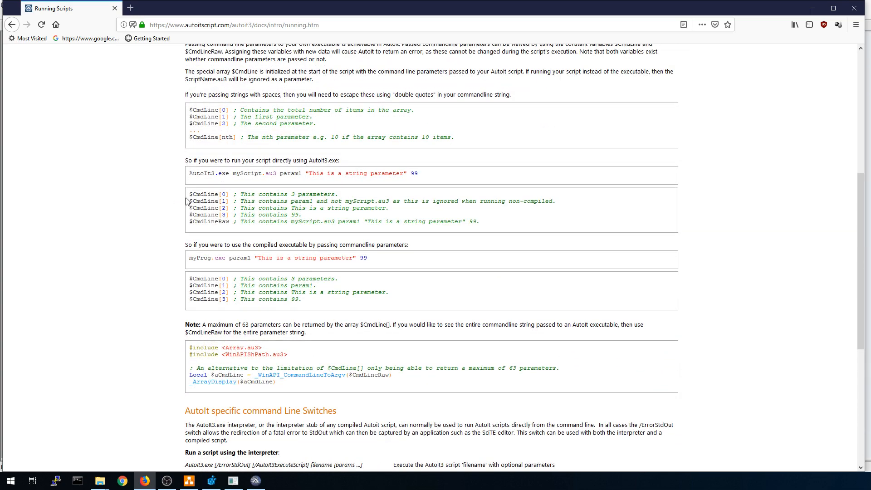
pyautogui.moveTo(191, 194); pyautogui.dragTo(218, 195)
pyautogui.doubleClick(223, 195)
pyautogui.moveTo(238, 195); pyautogui.dragTo(341, 196)
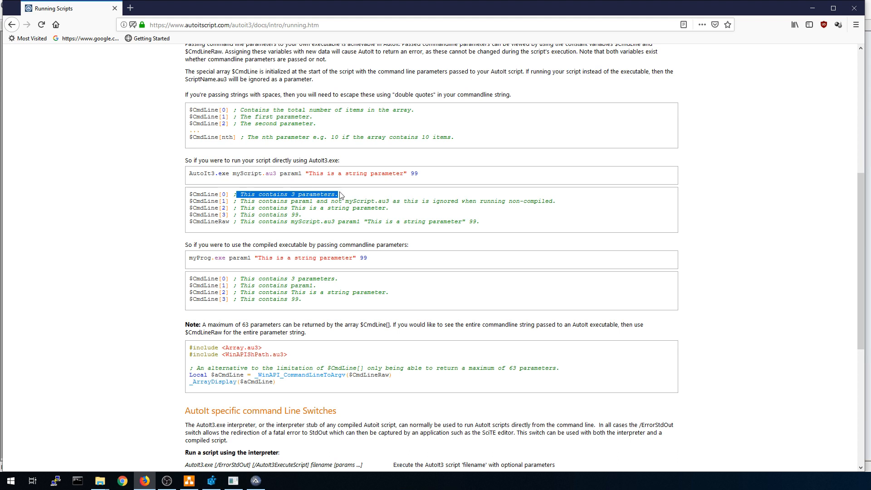
pyautogui.moveTo(224, 201); pyautogui.dragTo(233, 201)
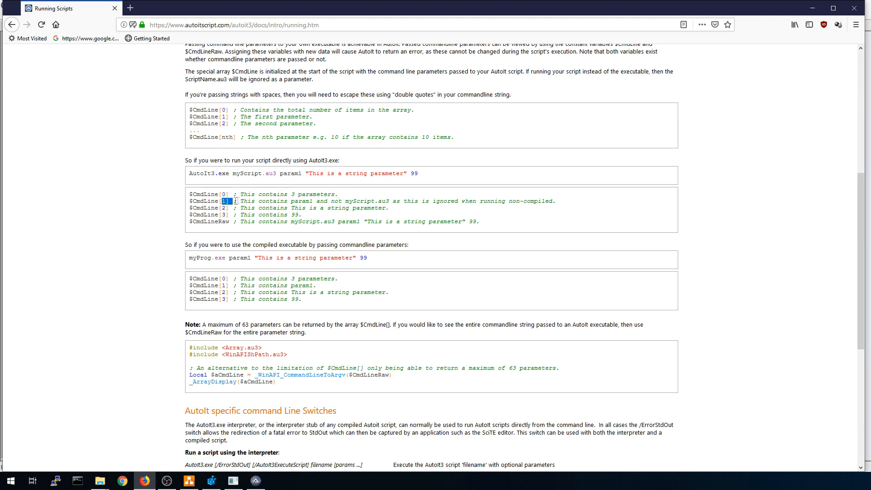
pyautogui.moveTo(223, 209); pyautogui.dragTo(241, 215)
# Close Firefox and uncomment _ArrayDisplay($CmdLine) on line 9 of the script.
pyautogui.click(114, 8)
pyautogui.click(81, 36)
pyautogui.click(29, 34)
pyautogui.moveTo(103, 35); pyautogui.dragTo(39, 34)
pyautogui.click(40, 87)
pyautogui.press('BackSpace')
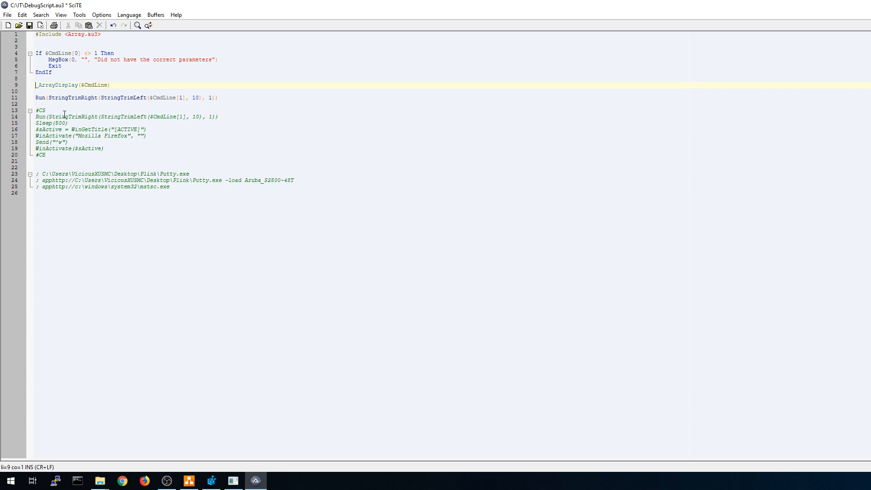
# Comment out the Run line with ';' and save DebugScript.au3.
pyautogui.click(35, 98)
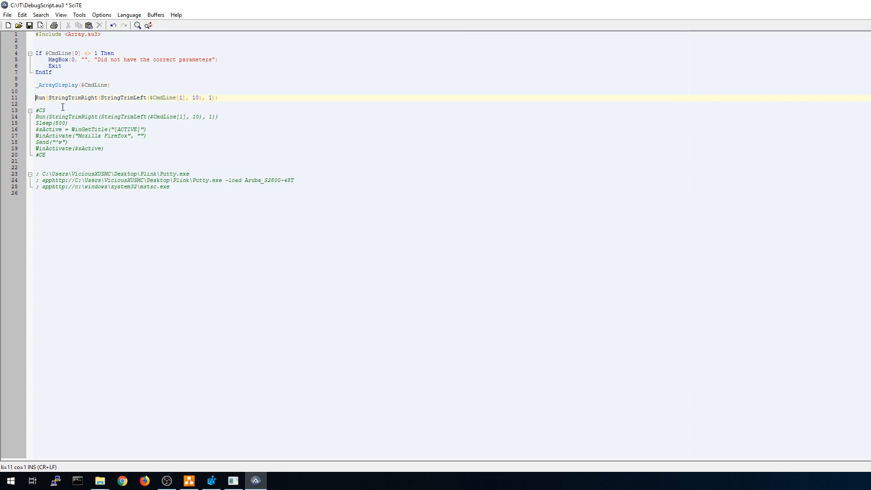
pyautogui.write(';')
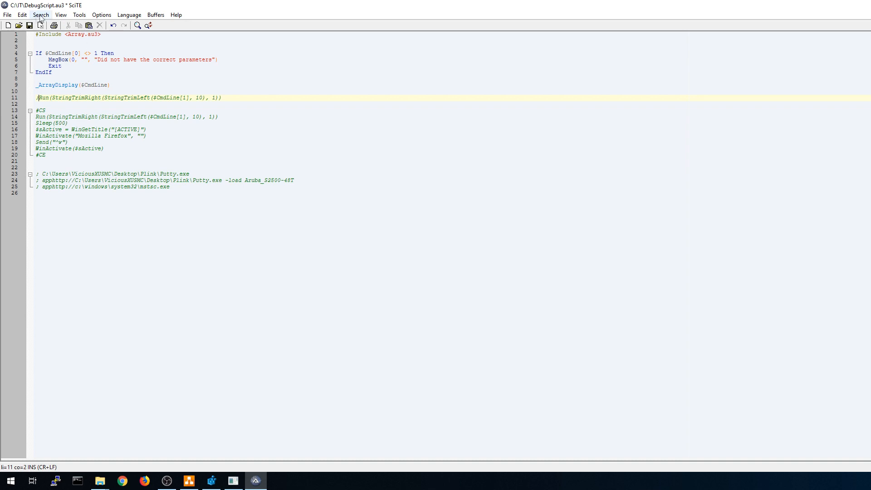
pyautogui.click(29, 25)
# Review the parameter-check message, Exit and EndIf lines, then close SciTE.
pyautogui.click(72, 66)
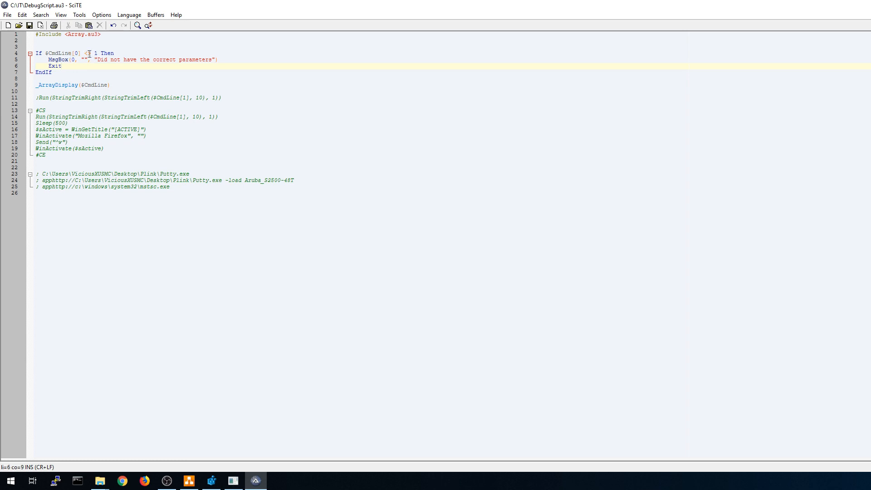
pyautogui.moveTo(97, 60); pyautogui.dragTo(215, 61)
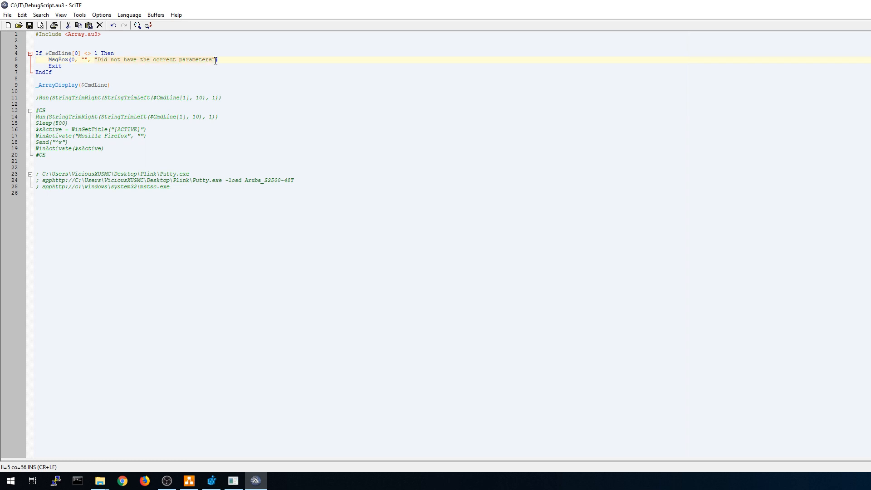
pyautogui.click(60, 66)
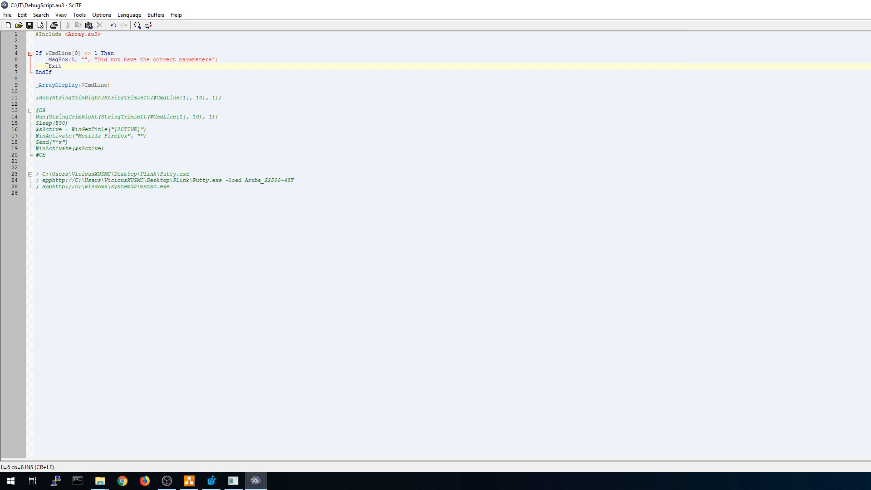
pyautogui.moveTo(45, 66); pyautogui.dragTo(71, 66)
pyautogui.click(84, 74)
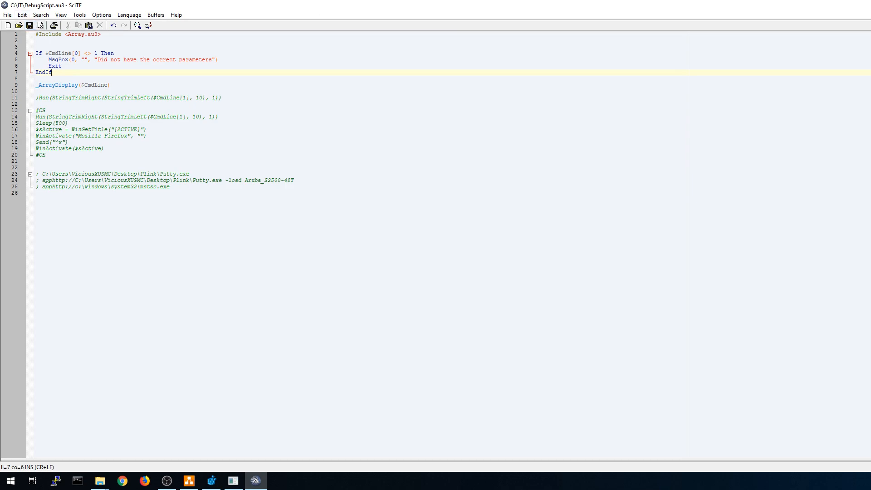
pyautogui.hotkey('alt', 'F4')
# Compile DebugScript as x86 and launch the pasted apphttp Putty link from Firefox's address bar.
pyautogui.rightClick(205, 141)
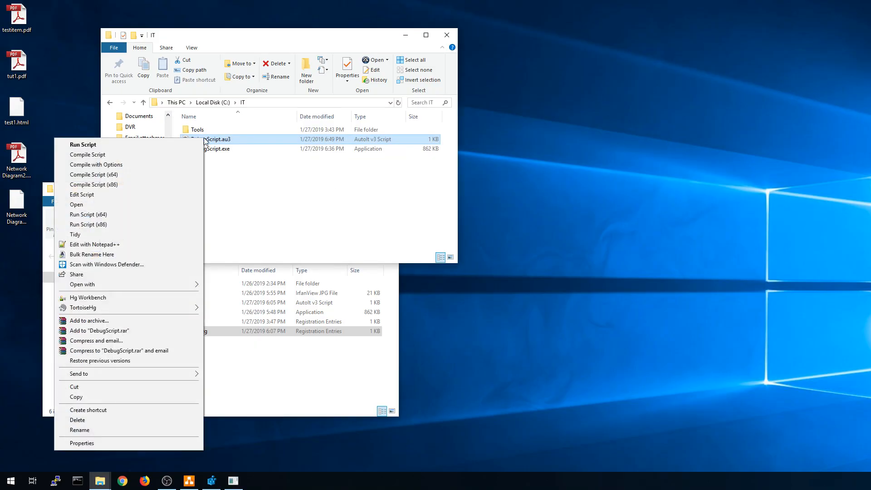
pyautogui.click(91, 185)
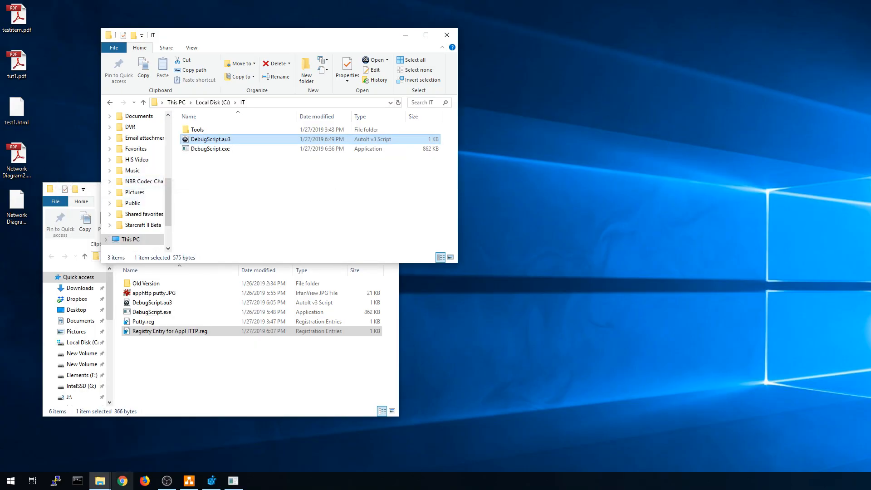
pyautogui.click(145, 481)
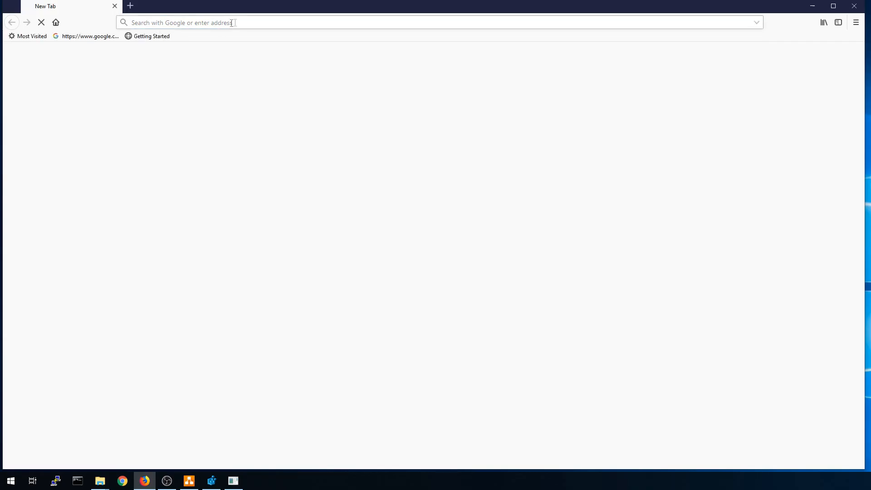
pyautogui.write('apphttp://C:\\Users\\ViciousXUSMC\\Desktop\\Plink\\Putty.exe -load Aruba_S2500-48T')
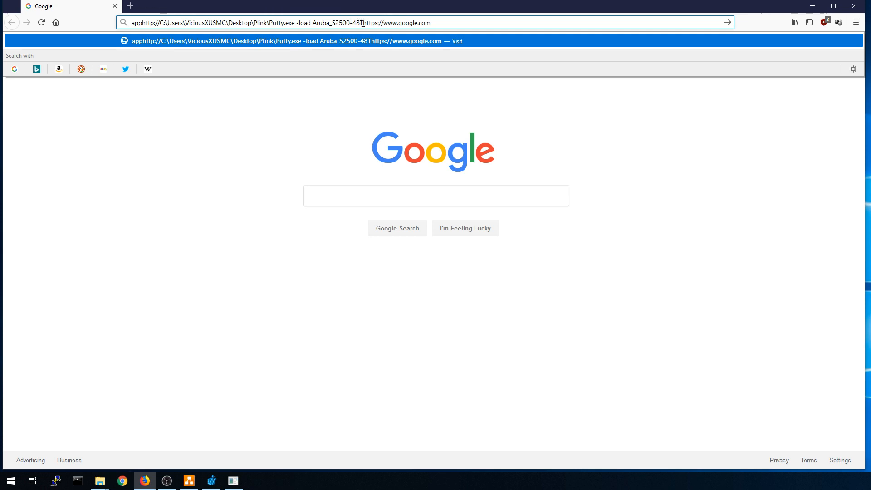
pyautogui.moveTo(365, 22); pyautogui.dragTo(489, 17)
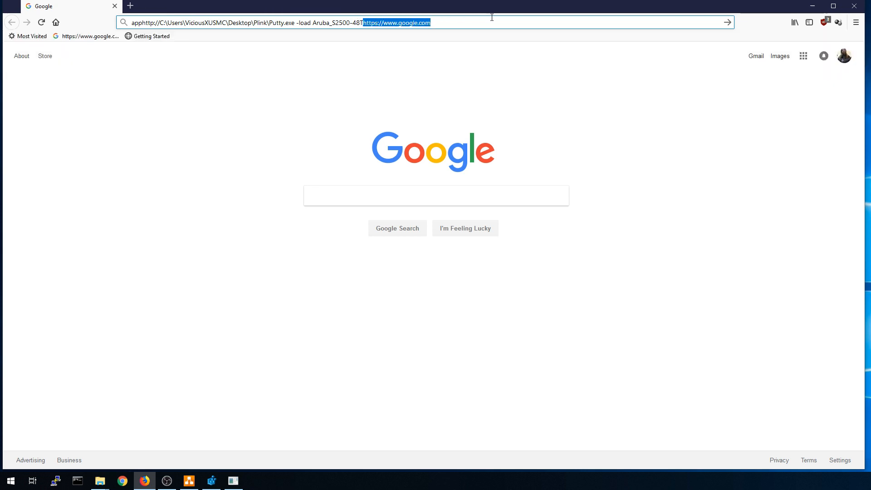
pyautogui.press('BackSpace')
pyautogui.press('Return')
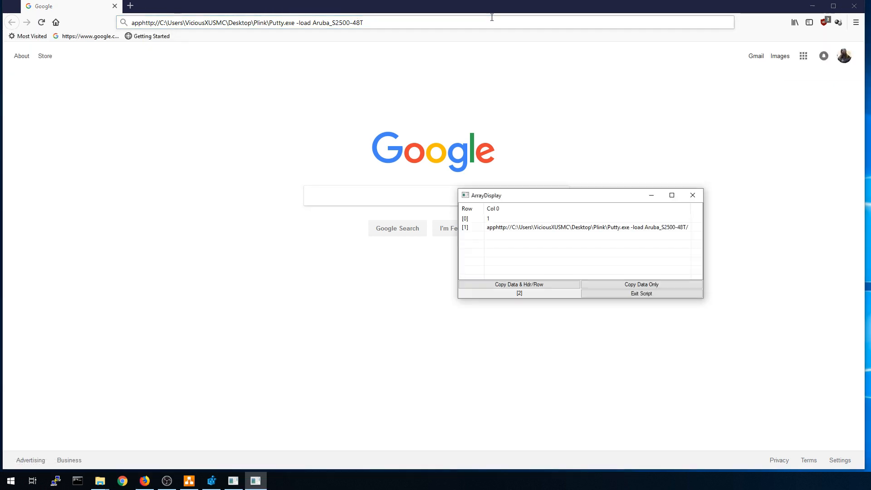
# Inspect the $CmdLine array showing one parameter, the full URL, then exit the script and minimize Firefox.
pyautogui.moveTo(602, 196); pyautogui.dragTo(256, 123)
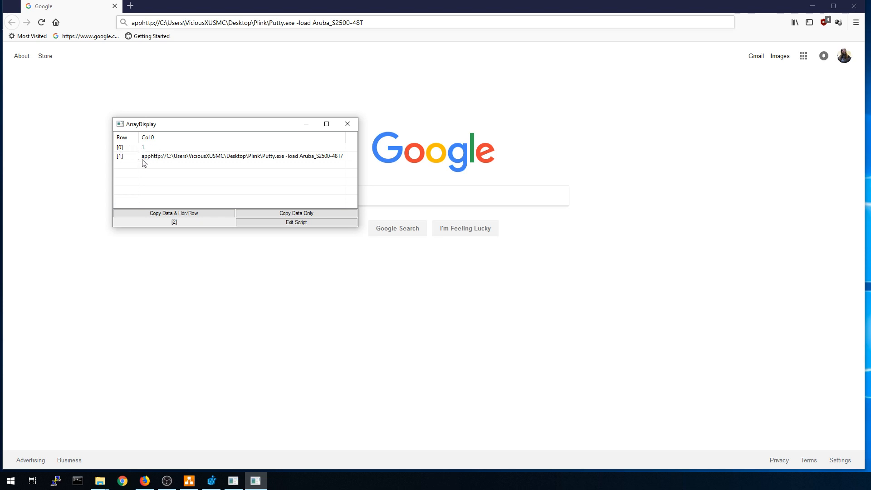
pyautogui.click(169, 160)
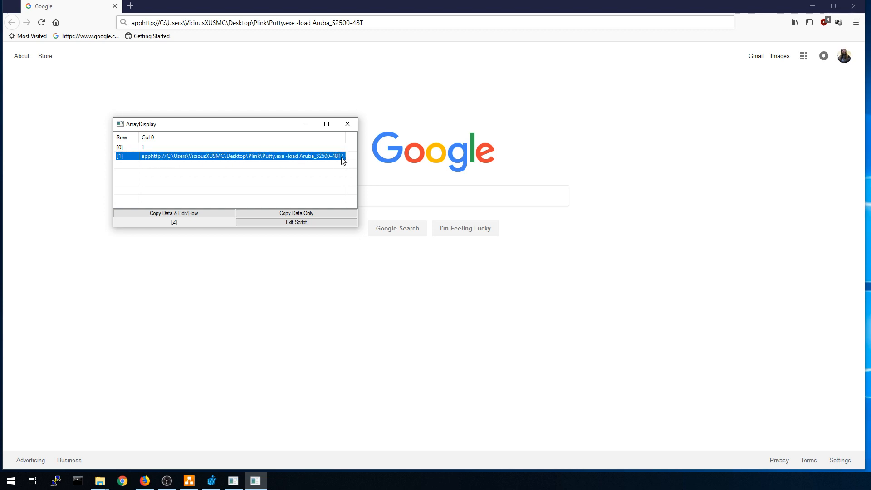
pyautogui.click(296, 223)
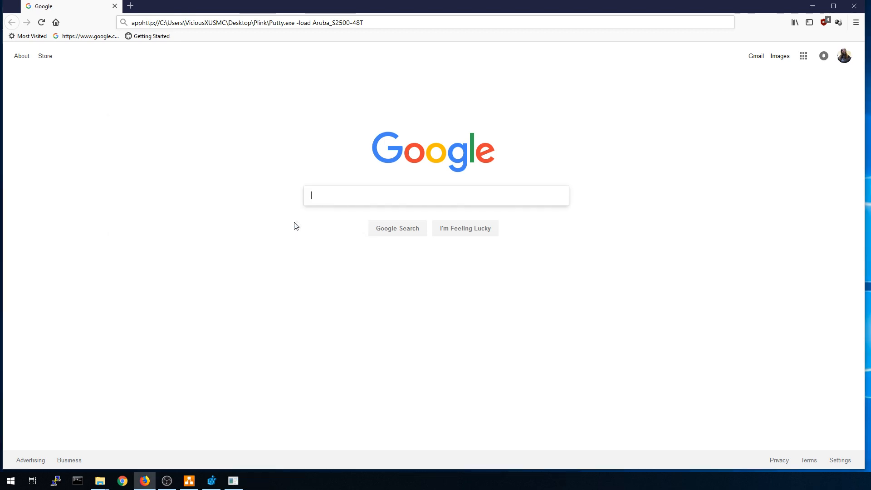
pyautogui.click(812, 6)
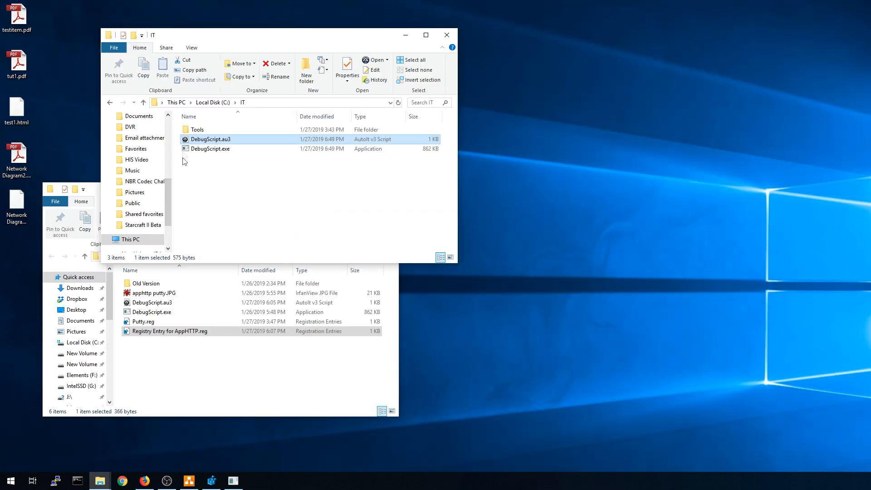
# Insert MsgBox(0, "", $CmdLine[1]) below line 9 of DebugScript.au3 and save it.
pyautogui.rightClick(201, 139)
pyautogui.click(90, 196)
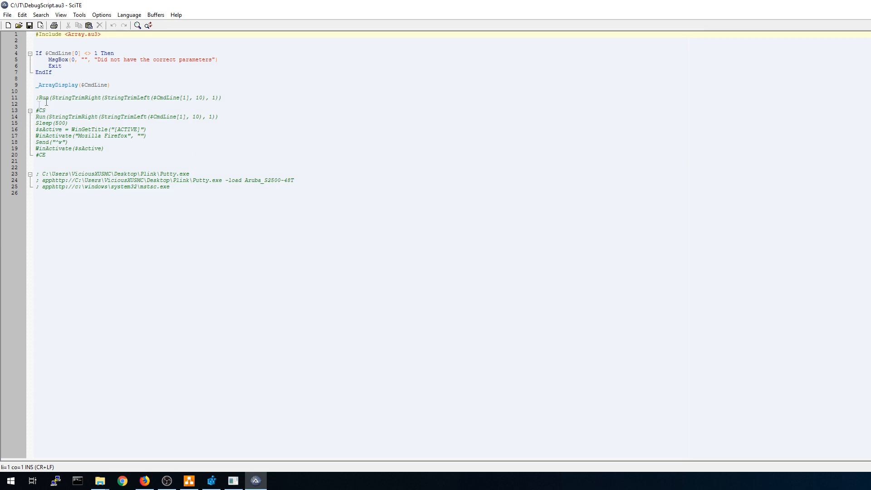
pyautogui.click(137, 85)
pyautogui.press('Return')
pyautogui.press('Return')
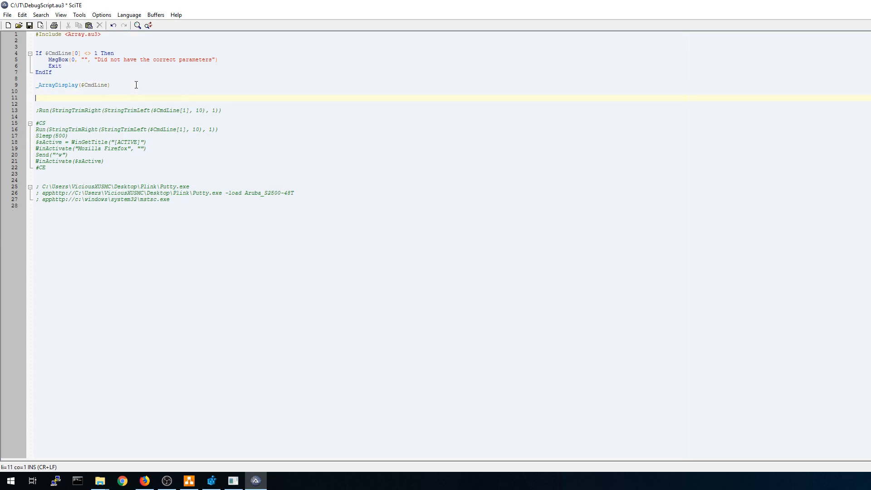
pyautogui.write('MsgBox(0,')
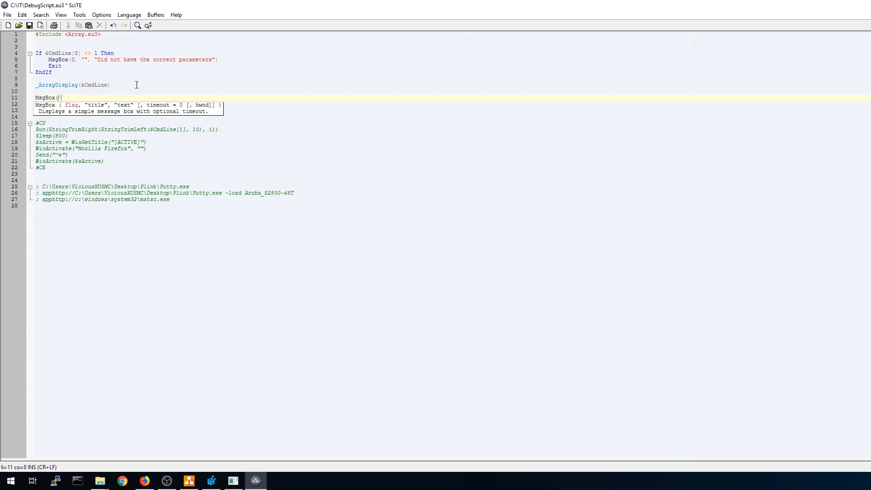
pyautogui.write(' "", $CmdLine[1')
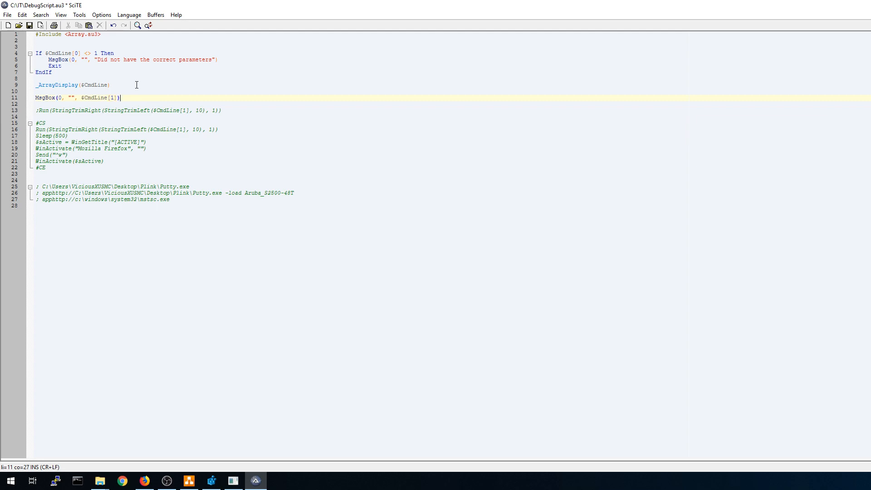
pyautogui.click(29, 26)
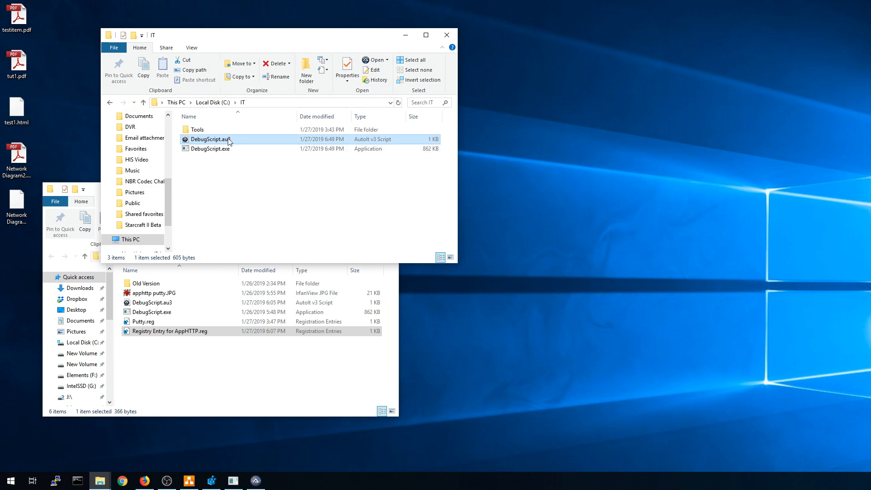
# Recompile DebugScript as x86 and relaunch the apphttp Putty link in Firefox.
pyautogui.rightClick(228, 140)
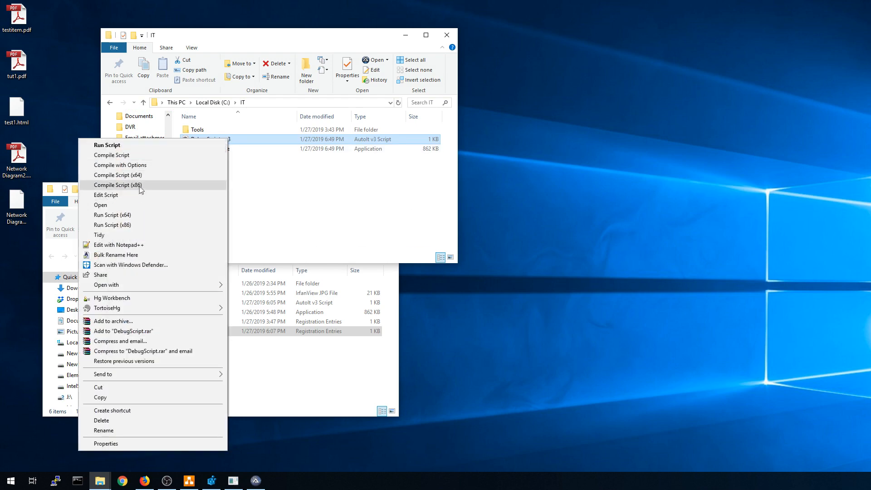
pyautogui.click(194, 185)
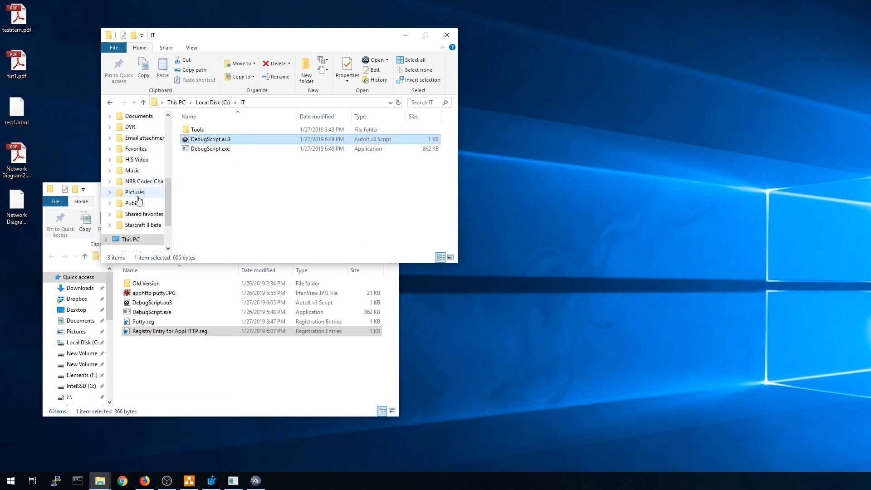
pyautogui.click(144, 481)
pyautogui.click(367, 23)
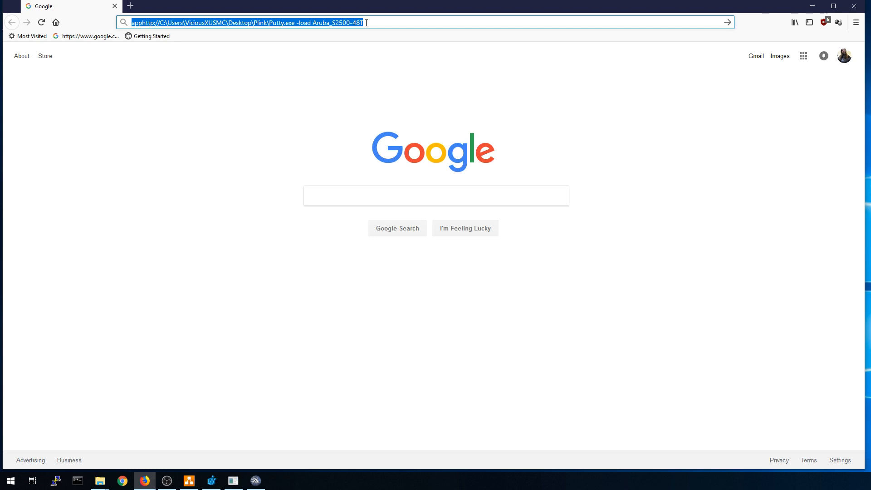
pyautogui.press('Return')
# Close the array display, read the full apphttp URL in the message box, and minimize Firefox.
pyautogui.moveTo(581, 190); pyautogui.dragTo(235, 118)
pyautogui.click(344, 120)
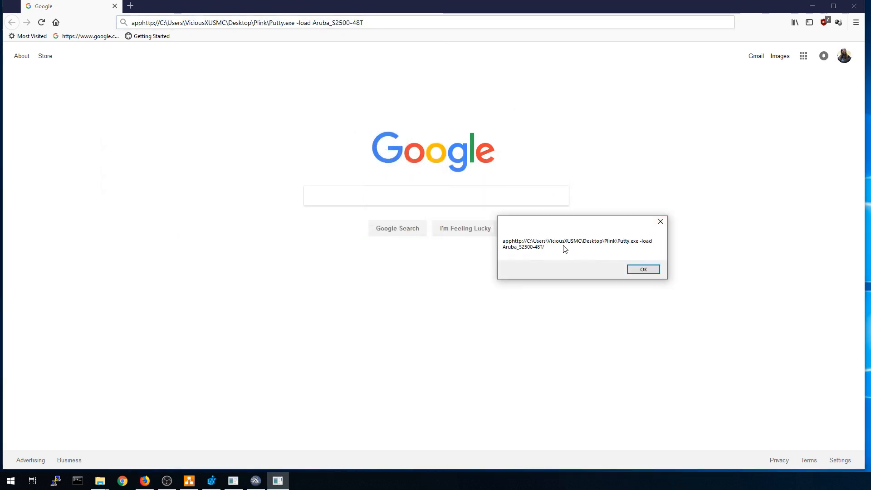
pyautogui.moveTo(577, 228); pyautogui.dragTo(202, 125)
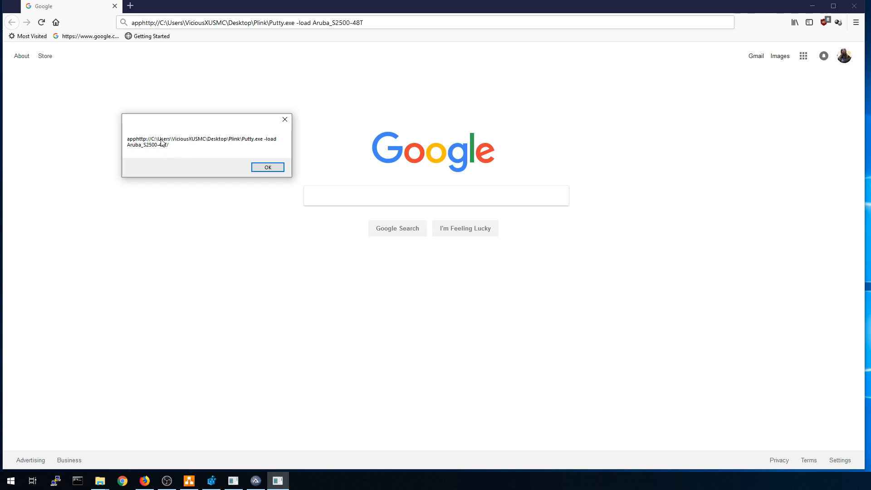
pyautogui.click(268, 167)
pyautogui.click(813, 5)
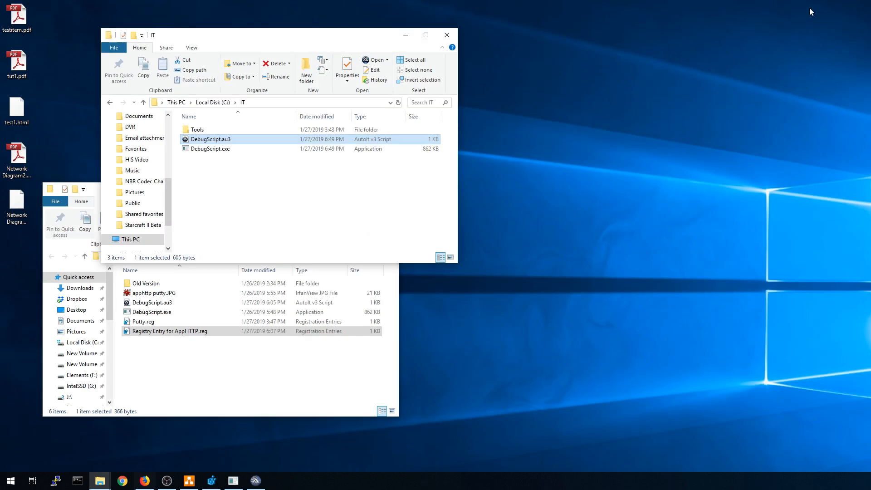
# Reopen DebugScript.au3 for editing and insert a blank line after line 11.
pyautogui.rightClick(218, 140)
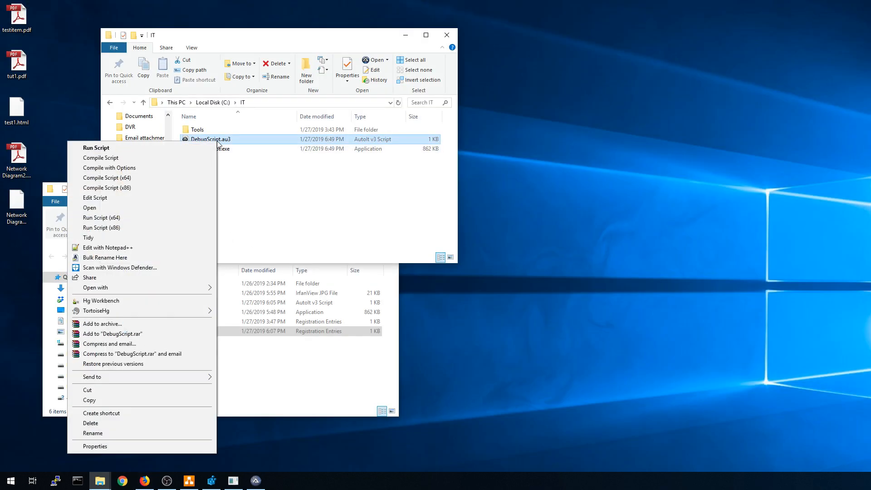
pyautogui.click(102, 197)
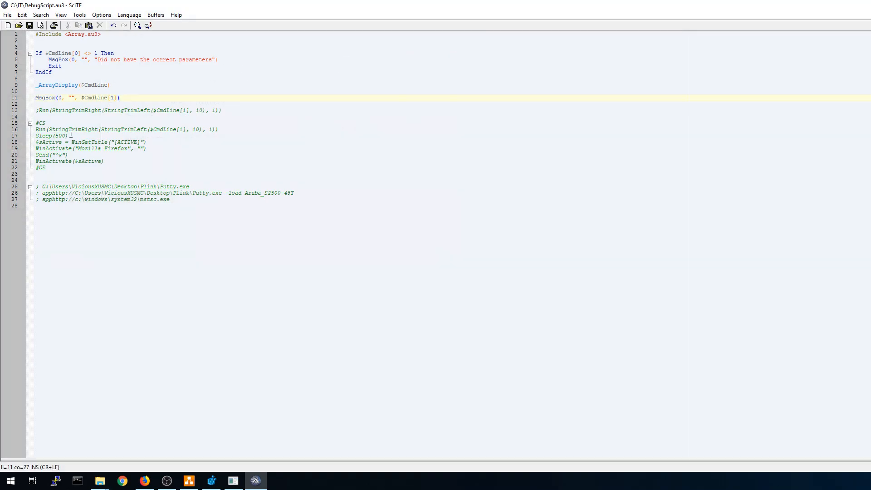
pyautogui.press('Return')
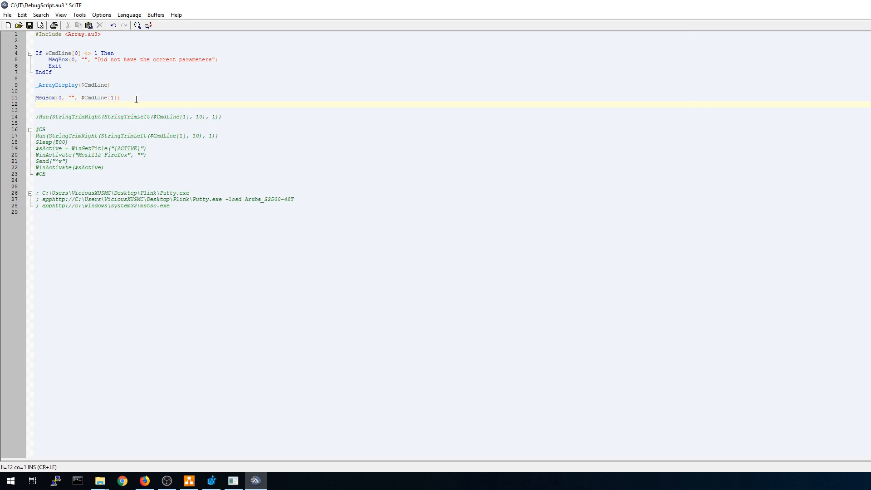
# Add another blank line and comment out the _ArrayDisplay line with ';'.
pyautogui.press('Return')
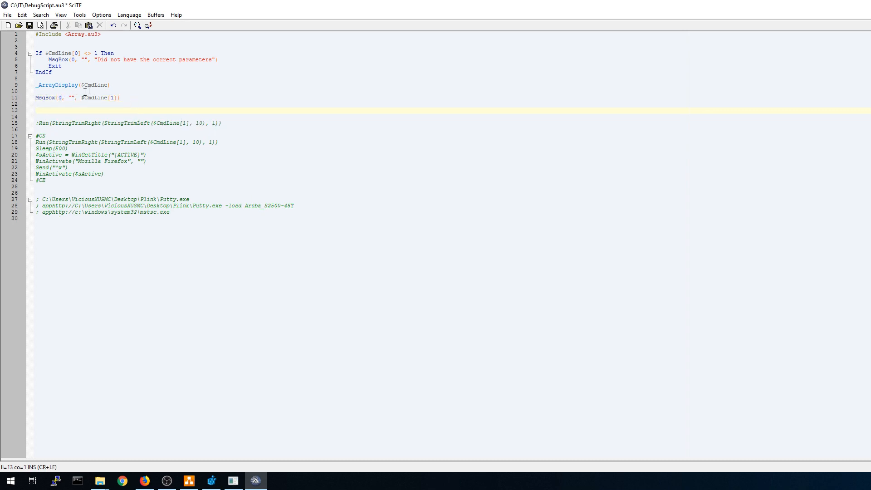
pyautogui.click(37, 86)
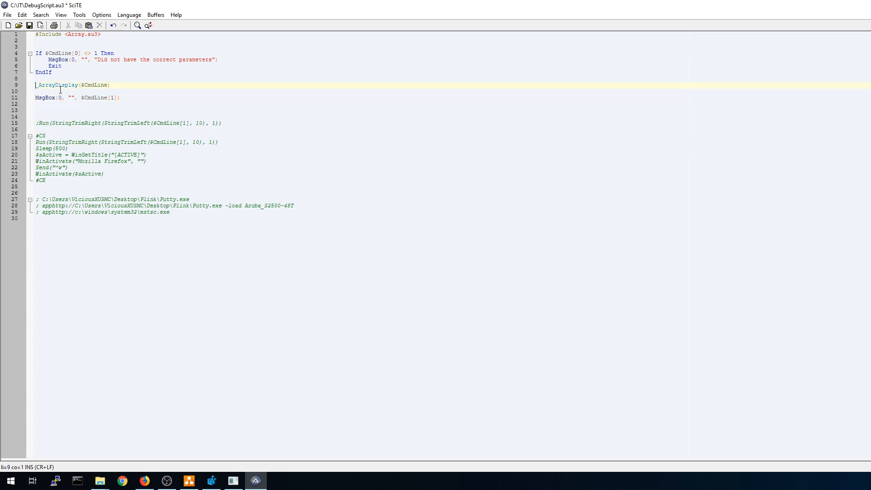
pyautogui.write(';')
# Change line 11 to MsgBox(0, "", StringTrimLeft($CmdLine[1], 10)) and save the script.
pyautogui.click(100, 113)
pyautogui.click(82, 97)
pyautogui.write('StringTrim')
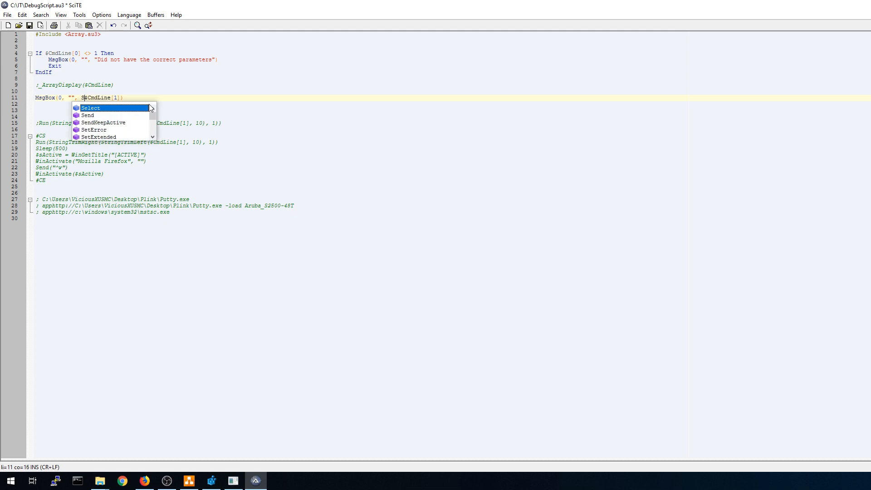
pyautogui.write('Left(')
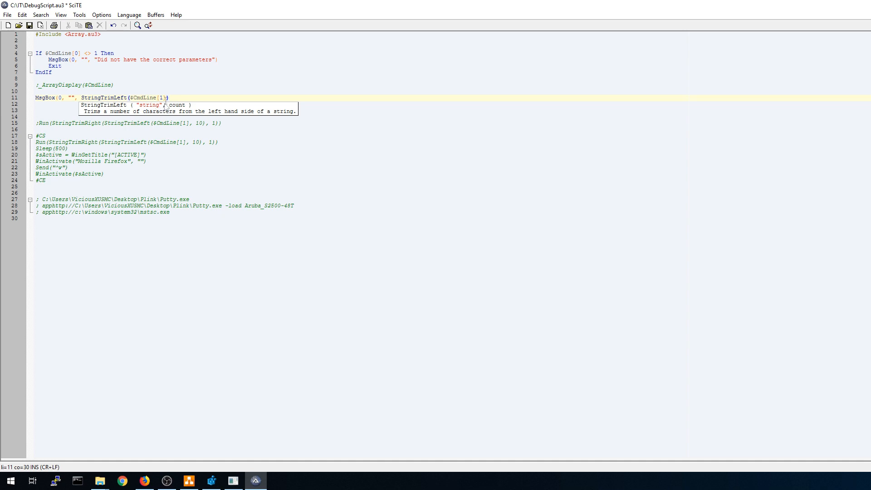
pyautogui.click(166, 97)
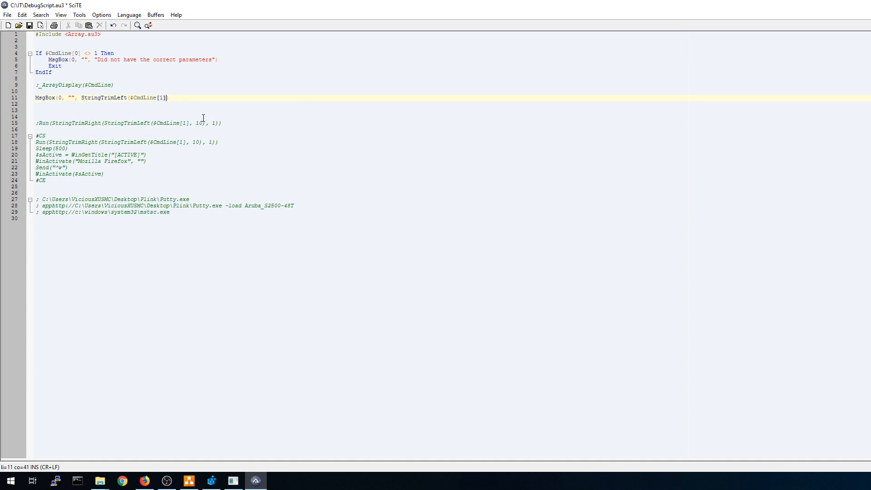
pyautogui.write(', 10')
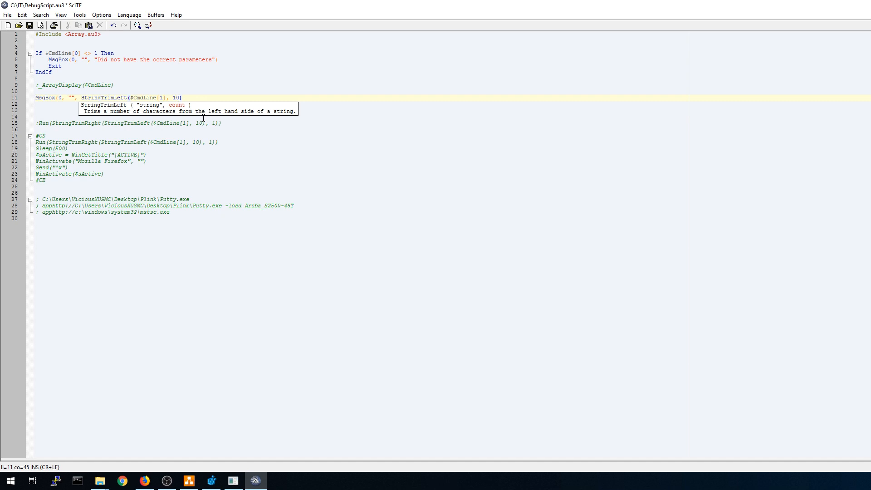
pyautogui.click(192, 98)
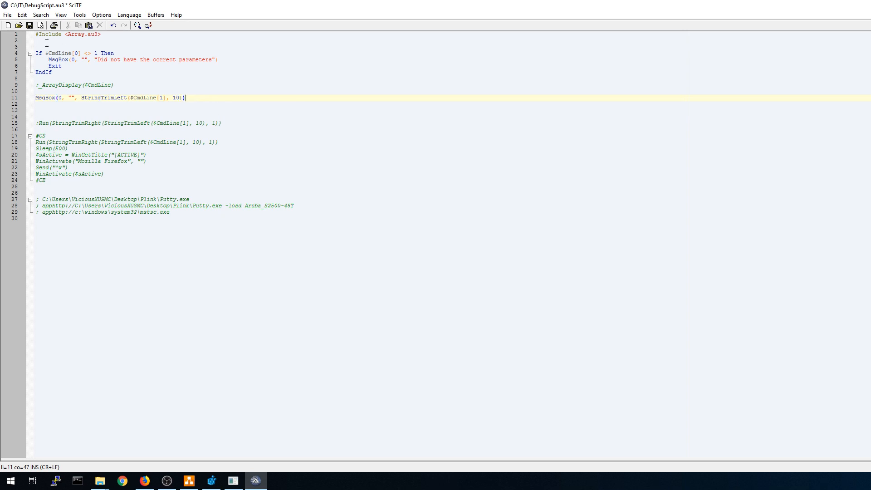
pyautogui.click(29, 24)
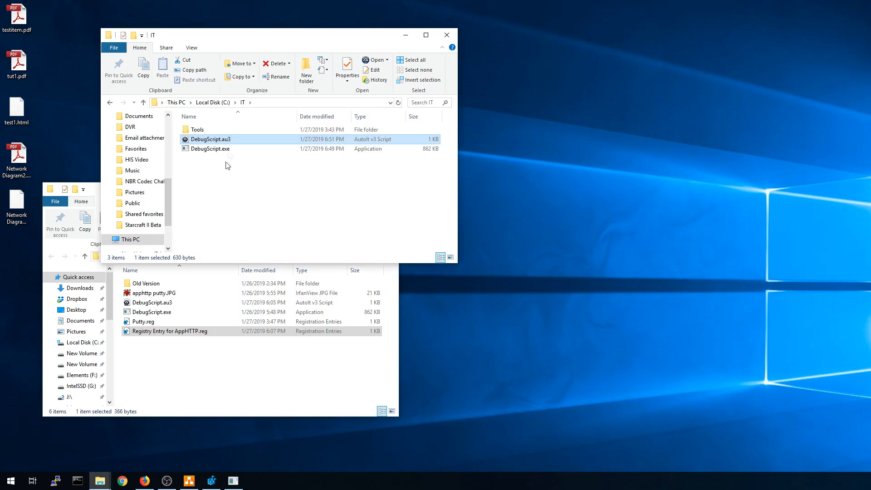
# Recompile DebugScript as x86 and rerun the apphttp Putty link from Firefox.
pyautogui.rightClick(225, 142)
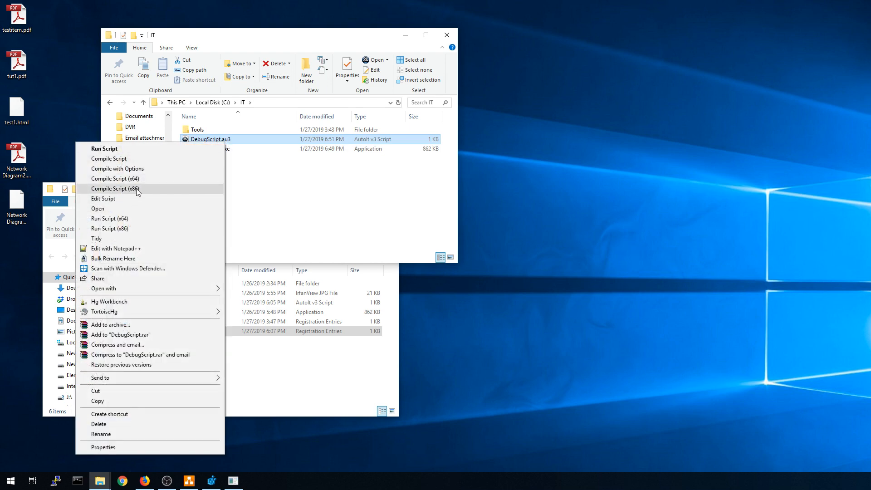
pyautogui.click(137, 190)
pyautogui.rightClick(207, 140)
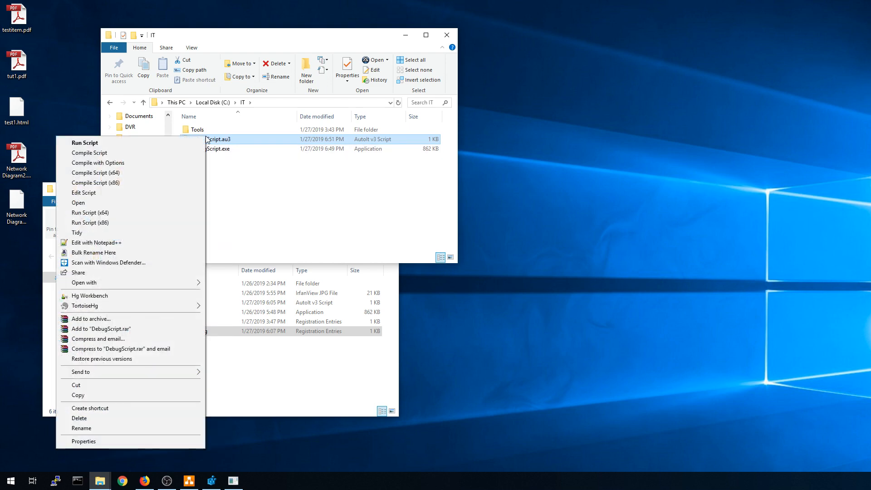
pyautogui.click(109, 182)
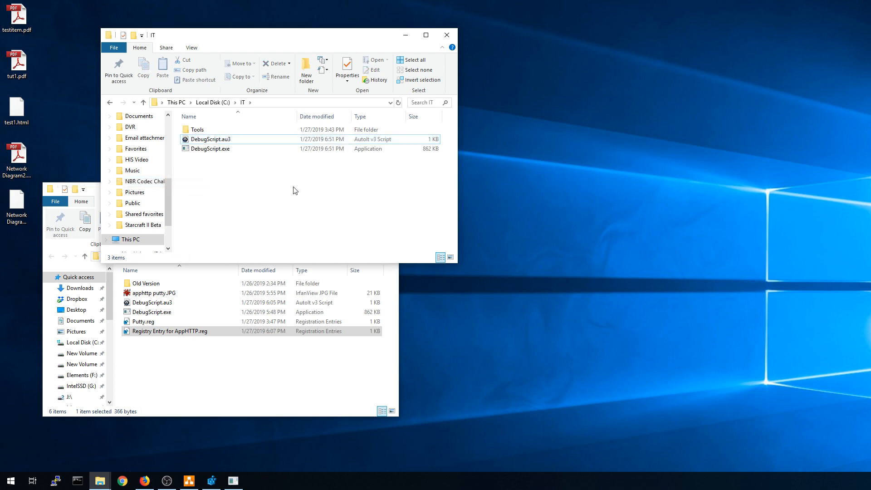
pyautogui.click(145, 481)
pyautogui.click(408, 20)
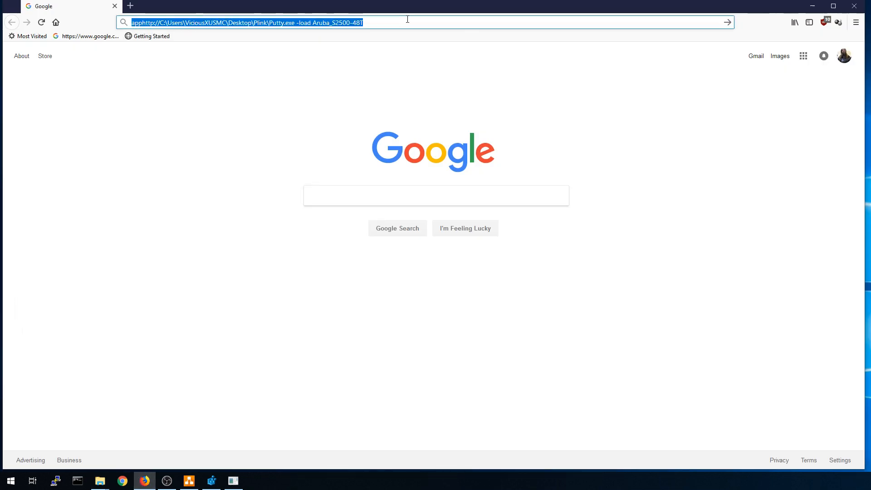
pyautogui.press('Return')
# Confirm the message shows Putty.exe -load Aruba_S2500-48T/ without the prefix, close it, and minimize Firefox.
pyautogui.moveTo(582, 225); pyautogui.dragTo(217, 105)
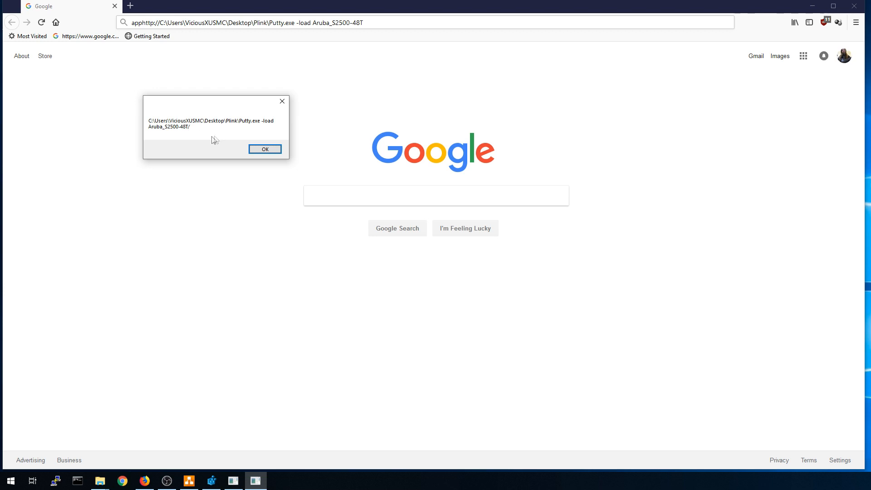
pyautogui.click(282, 102)
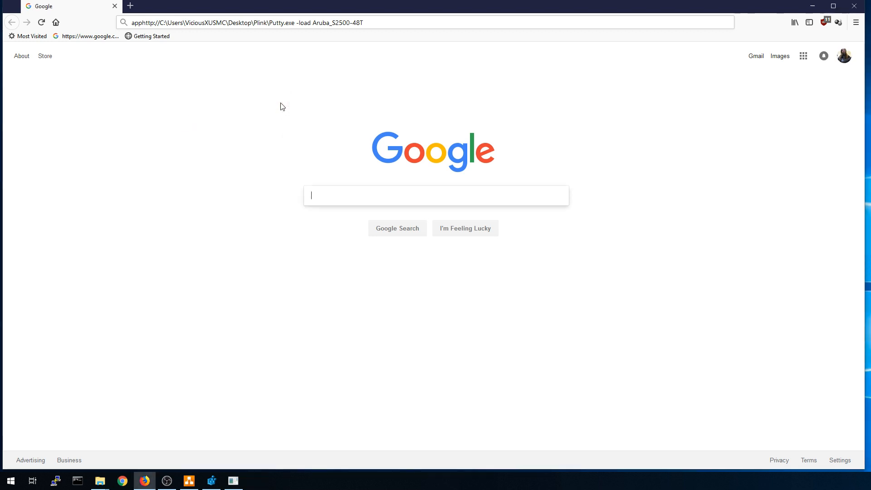
pyautogui.click(810, 9)
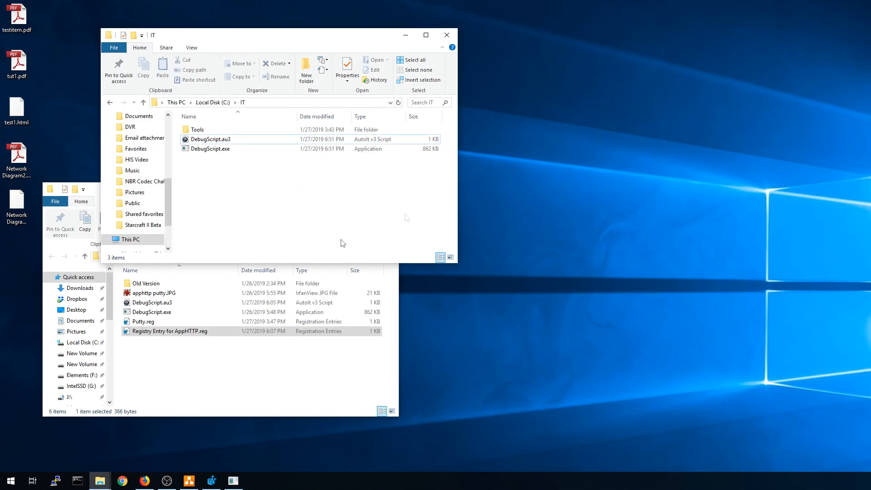
pyautogui.rightClick(229, 141)
# Wrap line 11's argument as StringTrimRight(StringTrimLeft($CmdLine[1], 10), 1) and save DebugScript.au3.
pyautogui.click(106, 195)
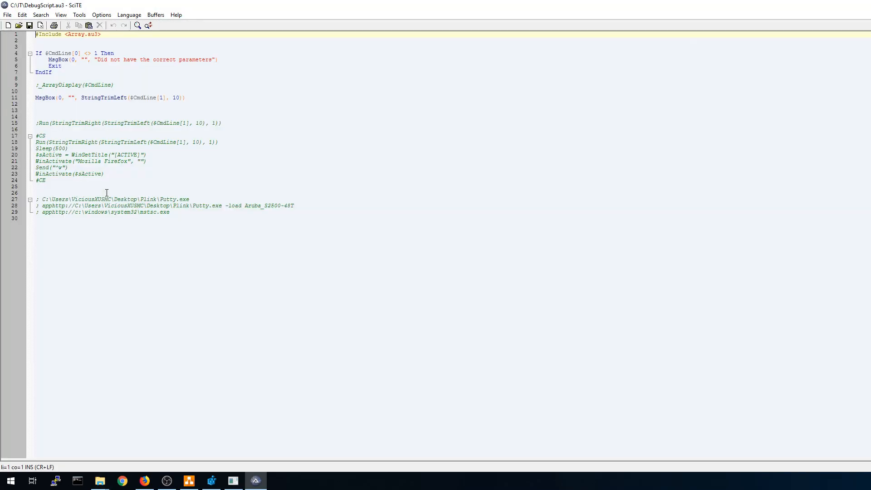
pyautogui.click(82, 97)
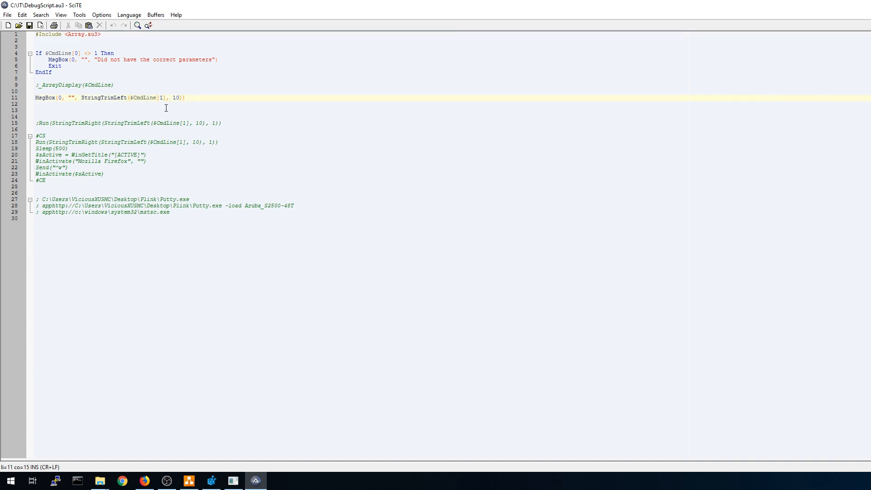
pyautogui.write('StringTrim')
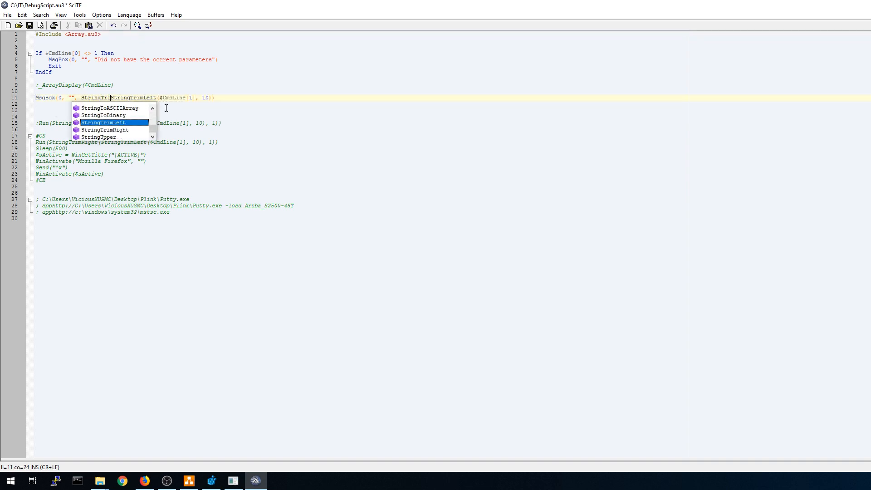
pyautogui.write('Right(')
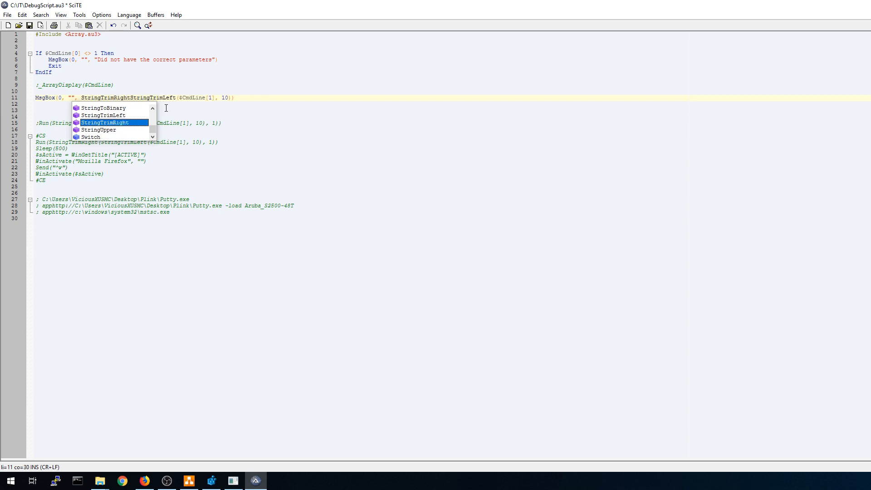
pyautogui.click(235, 98)
pyautogui.write(',')
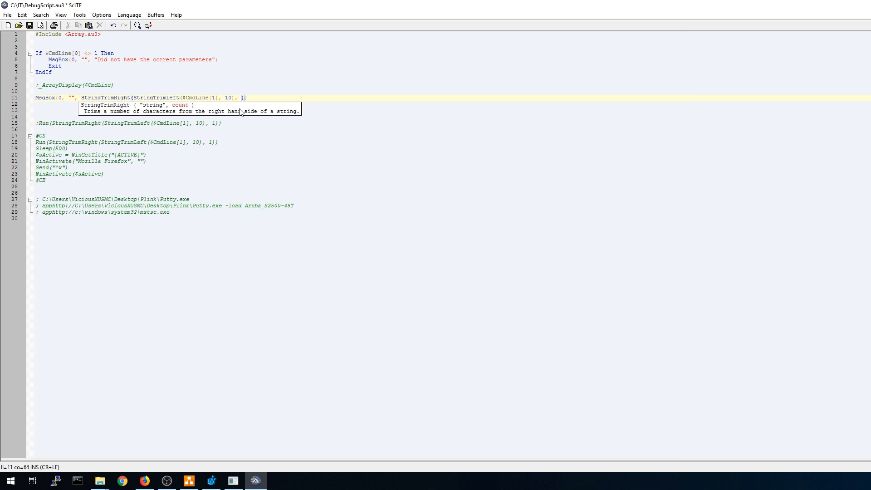
pyautogui.press('End')
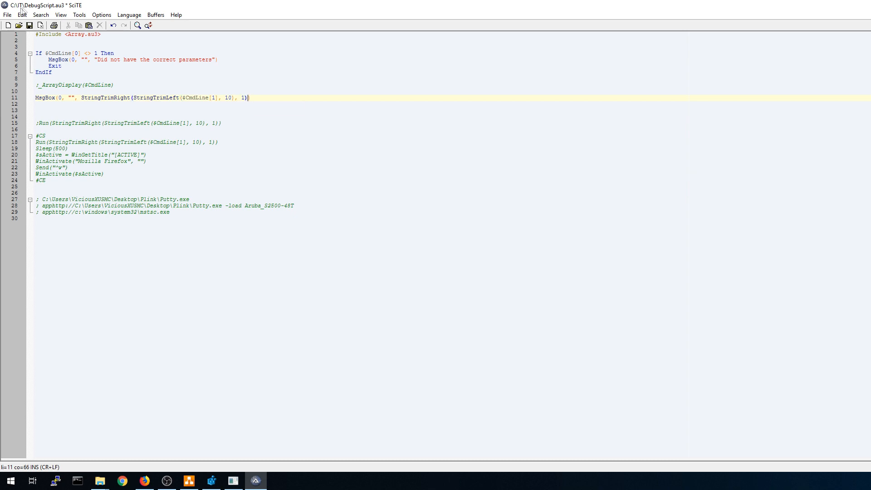
pyautogui.click(29, 25)
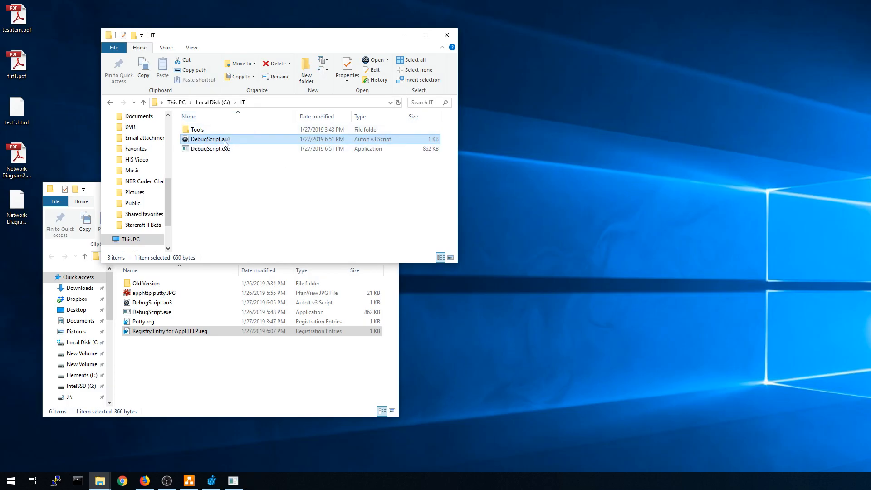
# Recompile DebugScript.au3 as x86 and rerun the apphttp address in Firefox.
pyautogui.rightClick(224, 142)
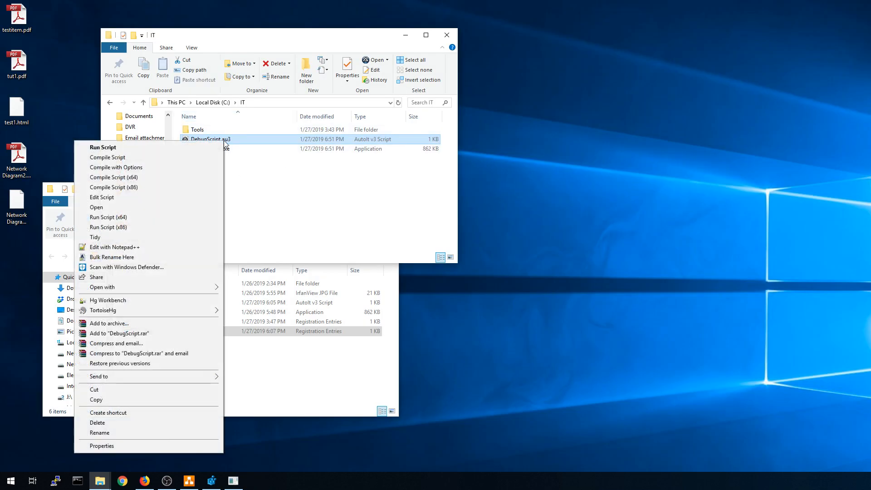
pyautogui.click(132, 188)
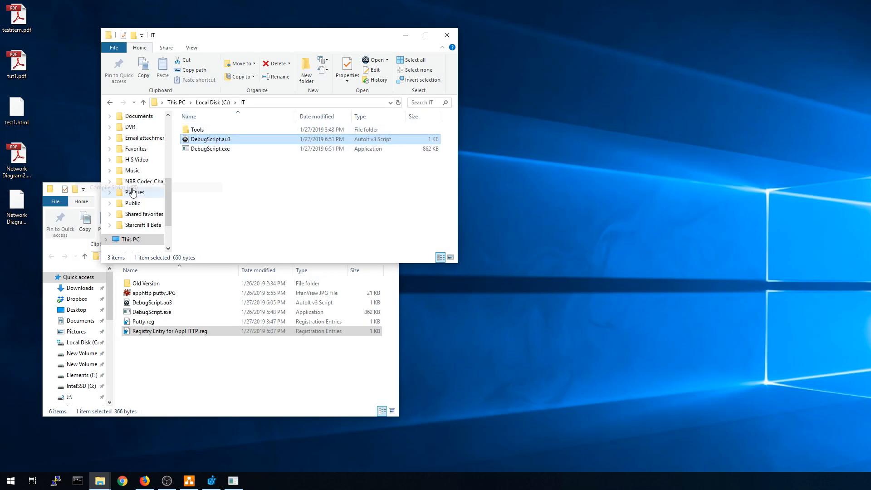
pyautogui.hotkey('alt', 'Tab')
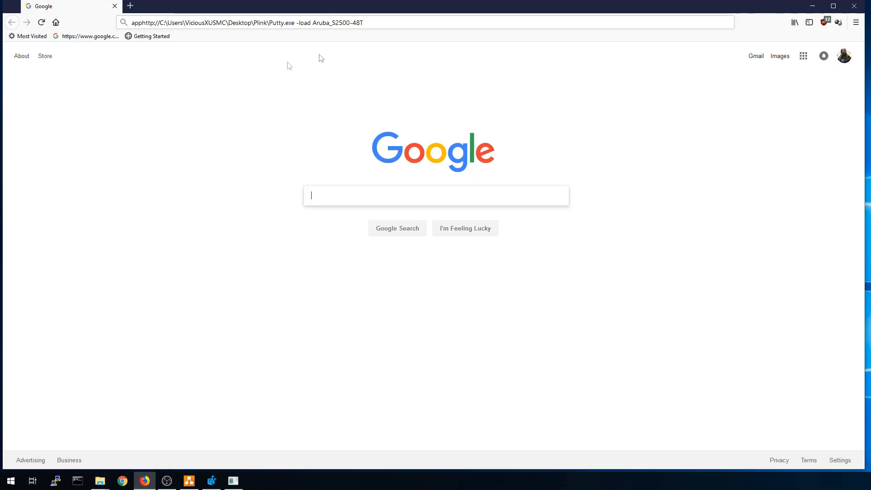
pyautogui.click(375, 24)
pyautogui.press('Return')
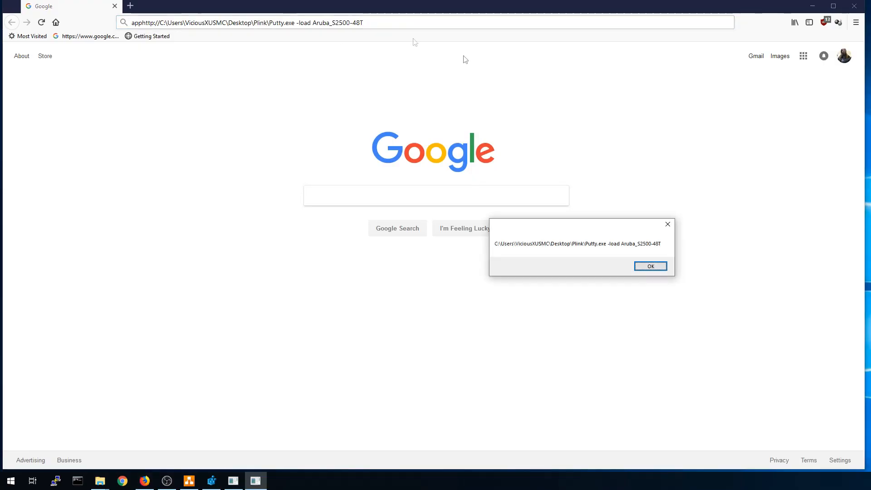
# Dismiss the message showing the clean Putty.exe -load Aruba_S2500-48T command and minimize Firefox.
pyautogui.moveTo(576, 230); pyautogui.dragTo(198, 123)
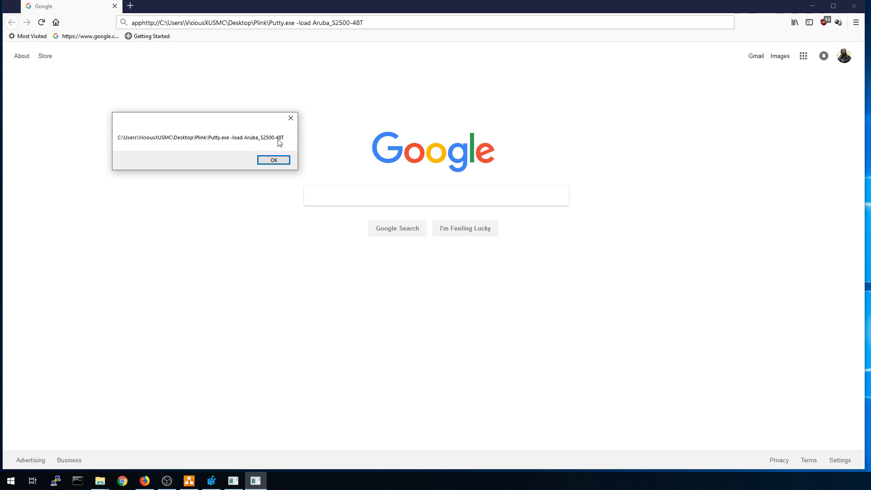
pyautogui.click(271, 162)
pyautogui.click(815, 8)
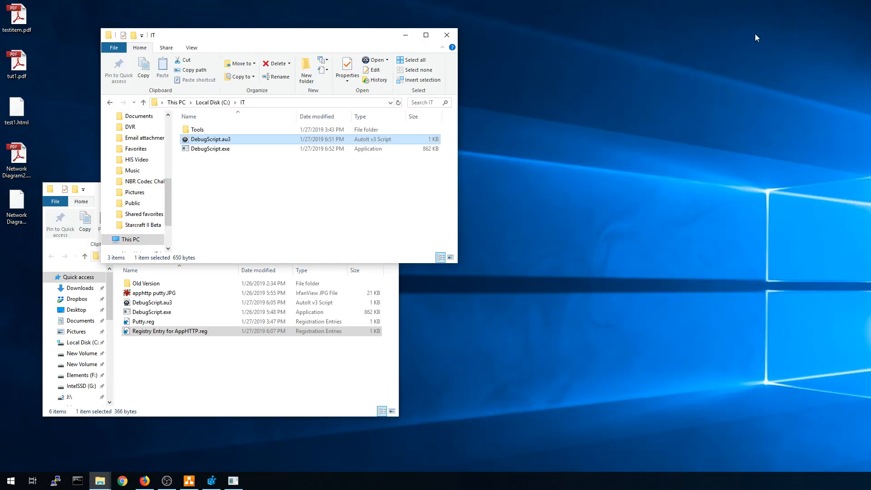
pyautogui.rightClick(213, 140)
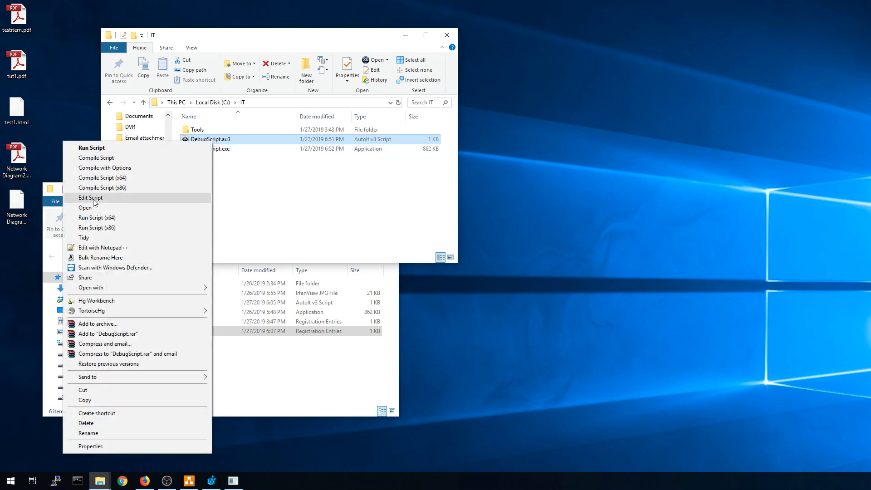
# On line 13, add a Run( call containing the StringTrimRight(StringTrimLeft($CmdLine[1], 10), 1) expression.
pyautogui.click(90, 198)
pyautogui.click(45, 111)
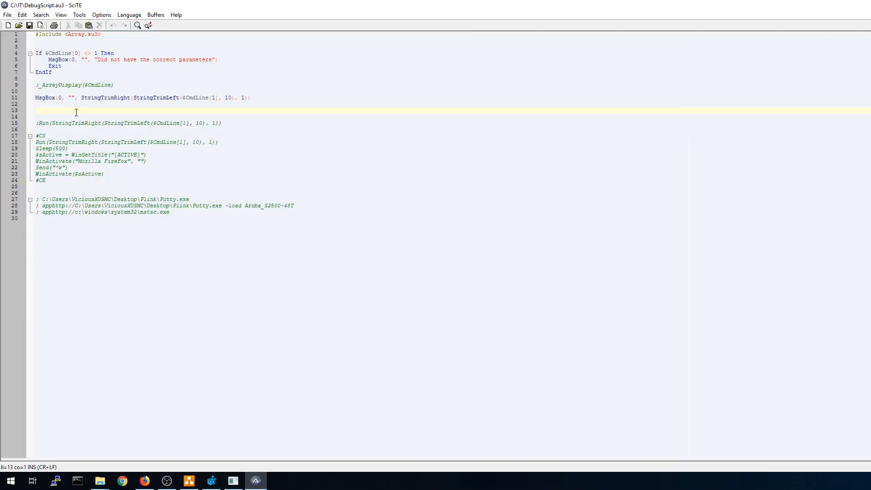
pyautogui.write('Run(')
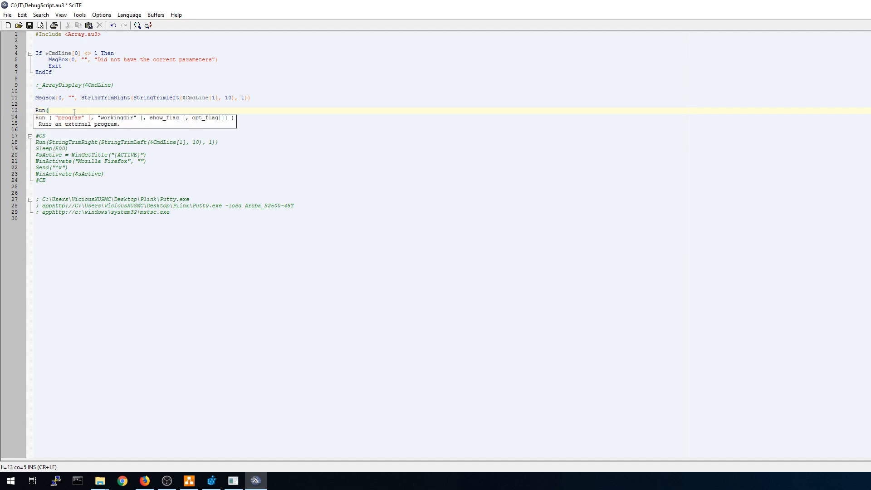
pyautogui.click(81, 93)
pyautogui.click(247, 98)
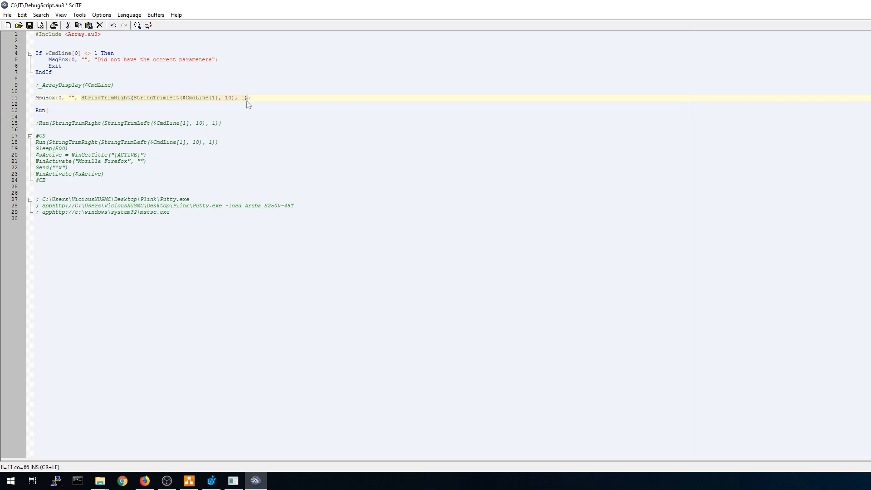
pyautogui.click(61, 112)
pyautogui.write('StringTrimRight(StringTrimLeft($CmdLine[1], 10), 1)')
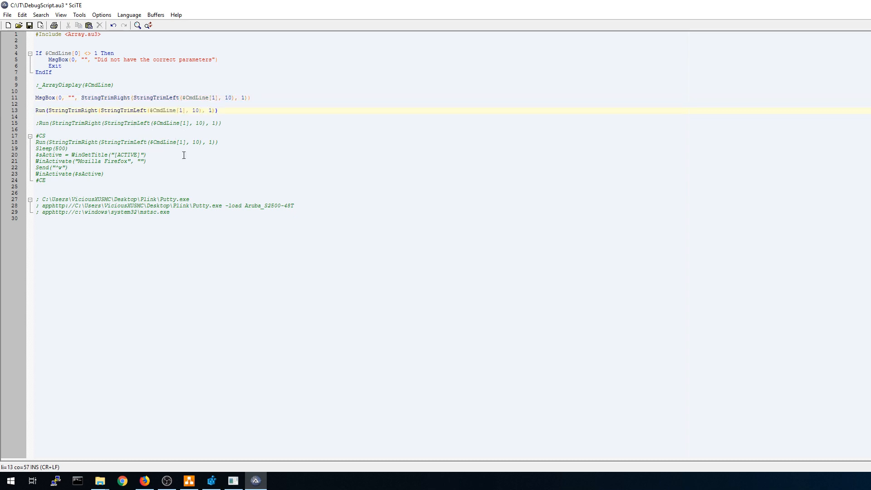
# Delete the MsgBox line 11, save the script and close SciTE.
pyautogui.moveTo(251, 98); pyautogui.dragTo(19, 99)
pyautogui.press('Delete')
pyautogui.press('Delete')
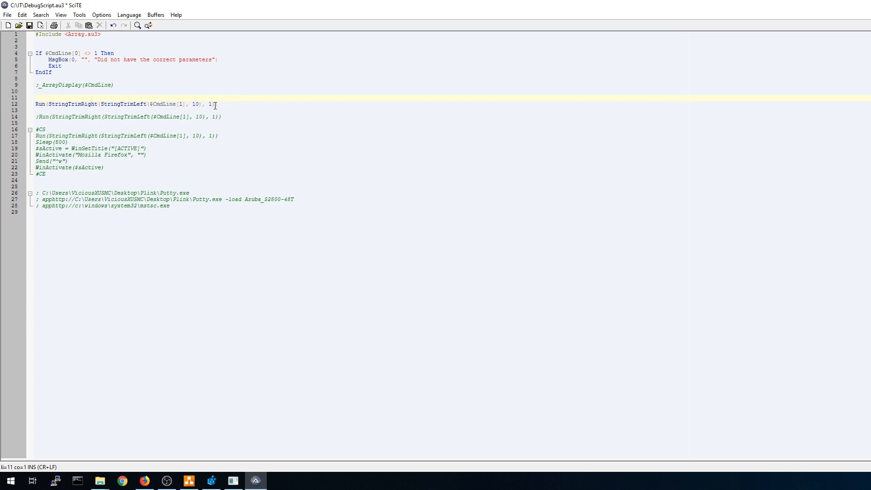
pyautogui.click(30, 25)
pyautogui.hotkey('alt', 'F4')
# Recompile as x86, rerun the apphttp address to launch the PuTTY session, then close PuTTY and Firefox.
pyautogui.rightClick(230, 140)
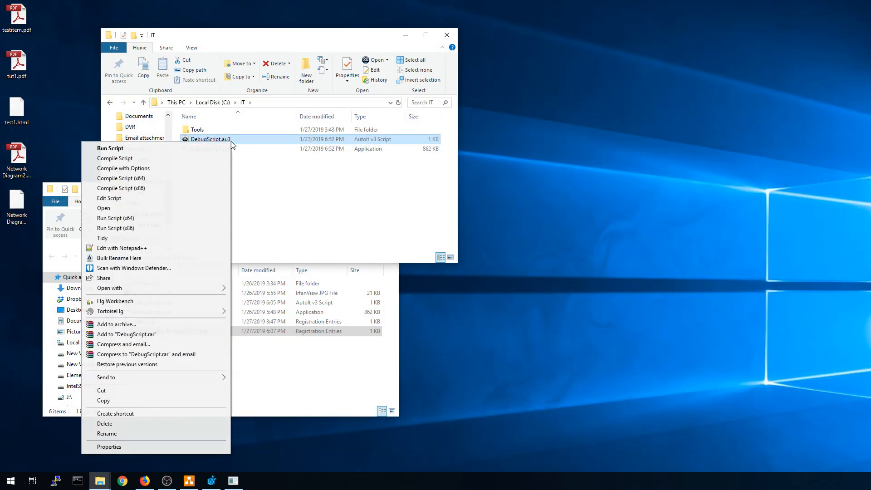
pyautogui.click(138, 188)
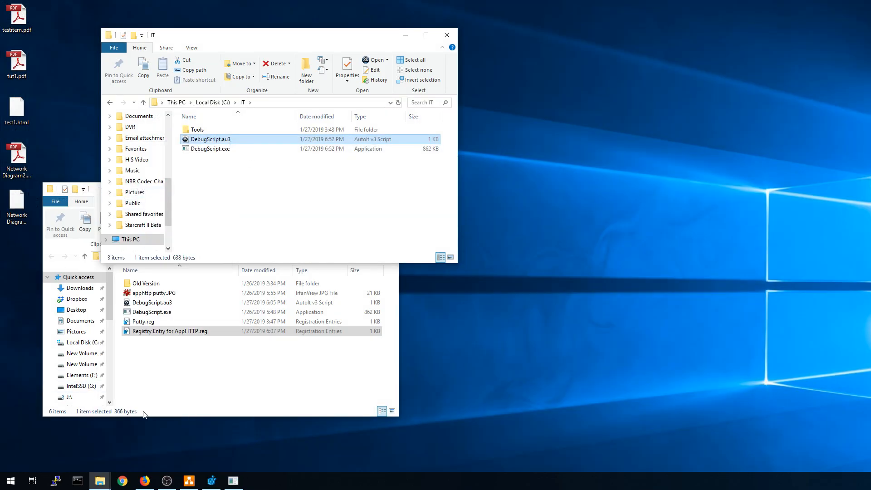
pyautogui.click(145, 481)
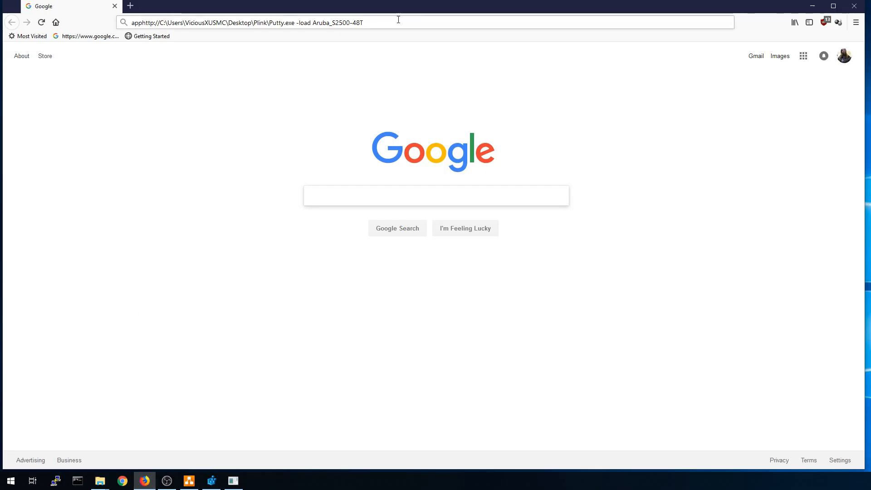
pyautogui.click(392, 21)
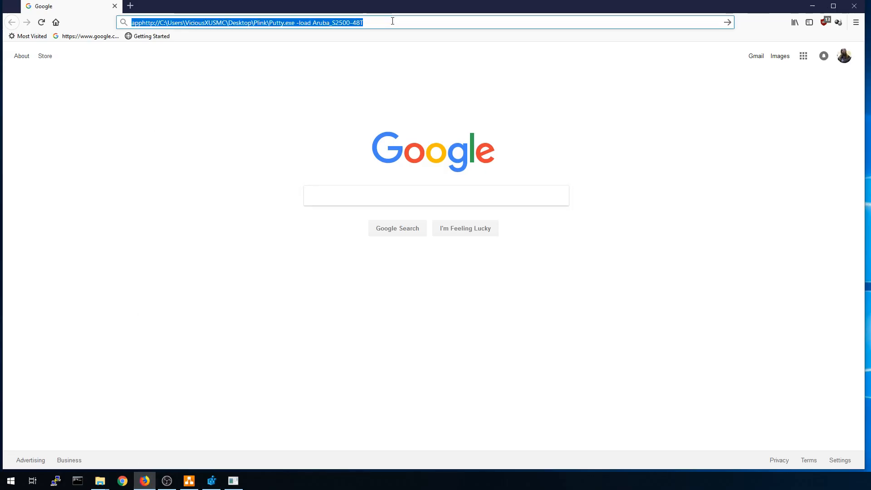
pyautogui.press('Return')
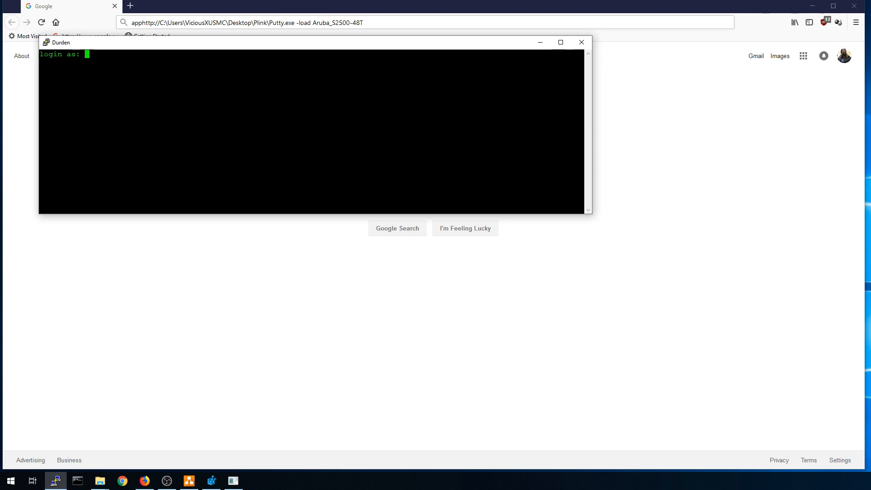
pyautogui.click(586, 42)
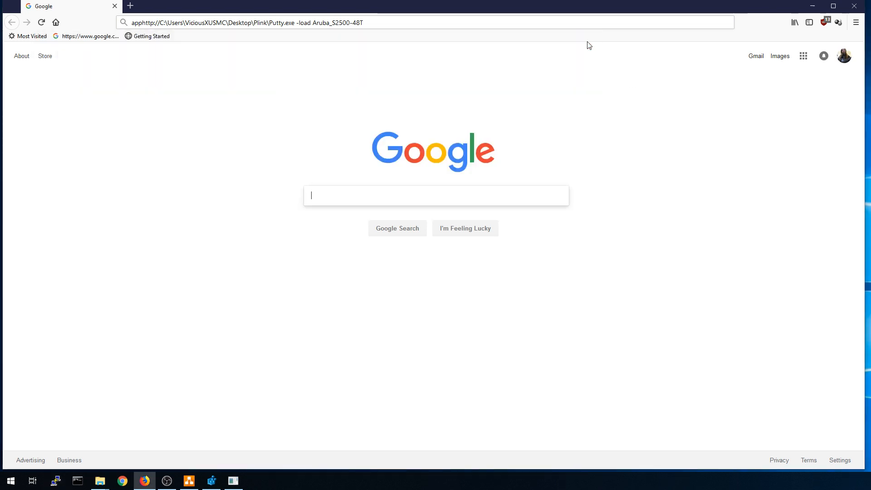
pyautogui.click(854, 9)
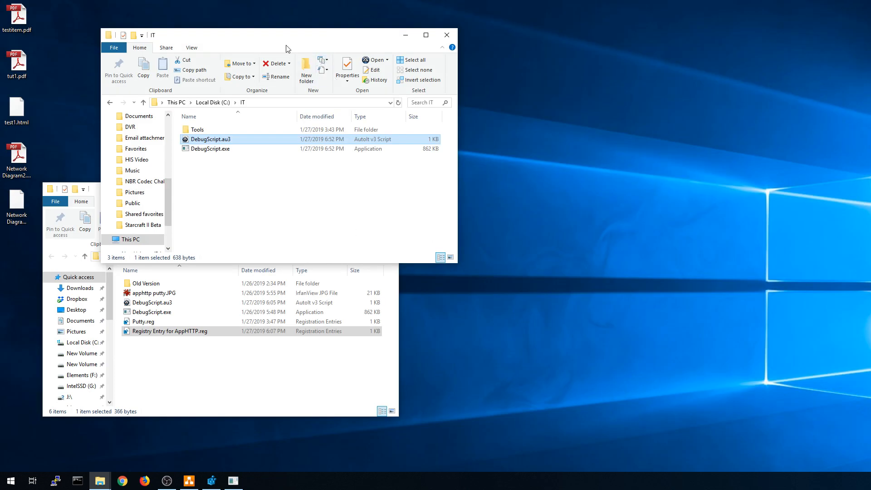
# Open the Network Diagram page and check the Ubiquiti AC-LR UniFi and R710 ESXi login links.
pyautogui.moveTo(289, 37); pyautogui.dragTo(510, 61)
pyautogui.doubleClick(258, 113)
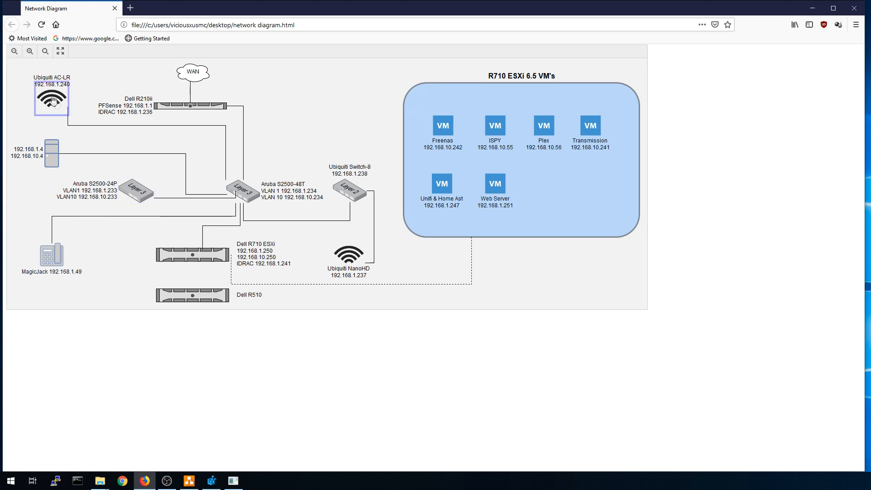
pyautogui.click(54, 100)
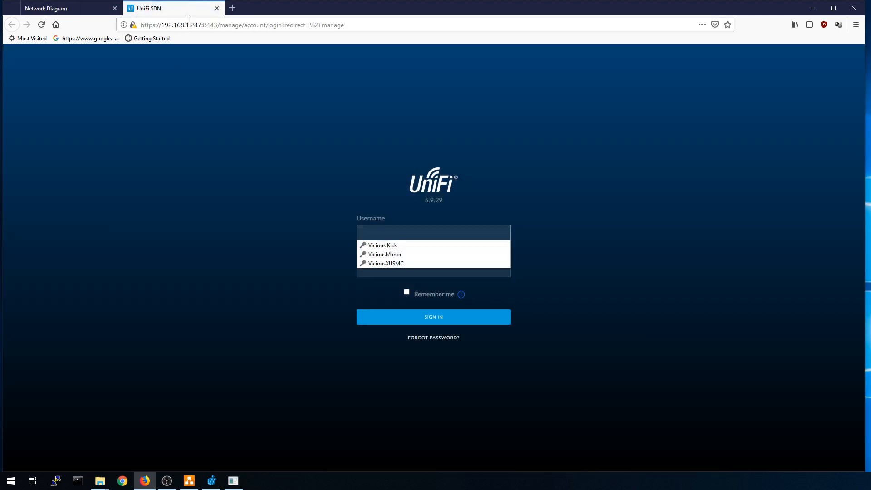
pyautogui.click(217, 9)
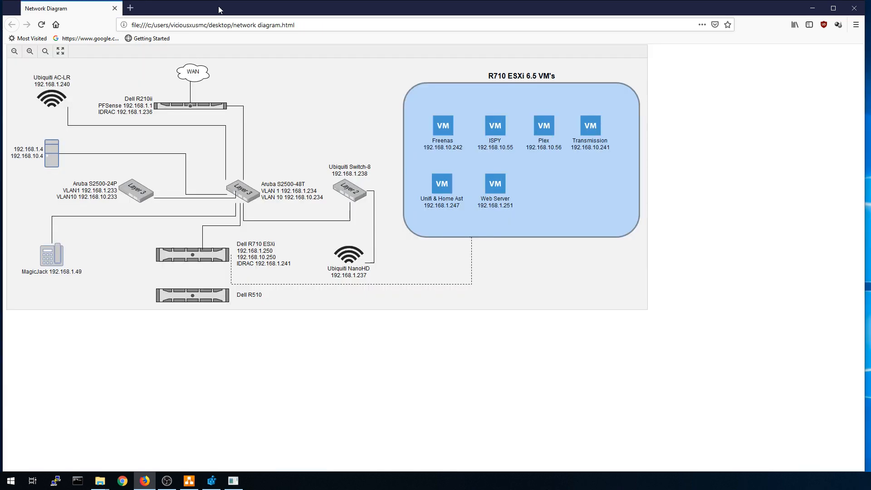
pyautogui.click(612, 198)
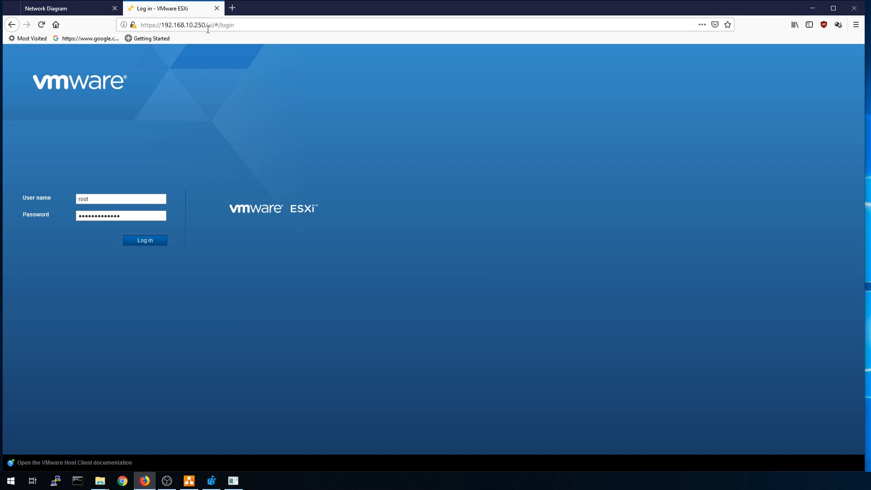
pyautogui.click(217, 8)
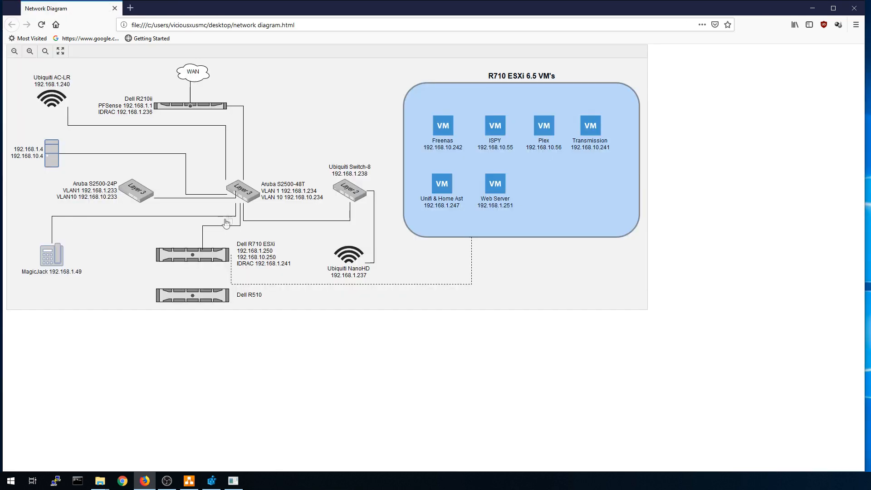
# Follow the Aruba S2500-48T link to launch PuTTY, then close PuTTY and the blank tab.
pyautogui.click(244, 196)
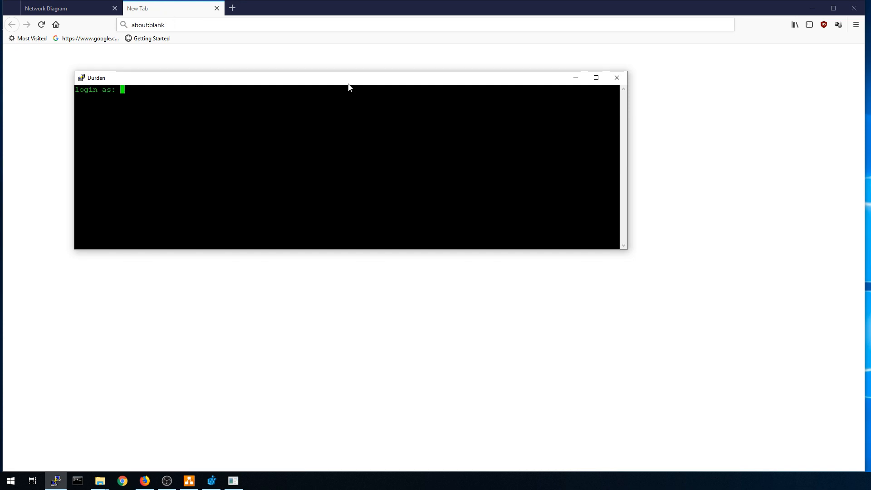
pyautogui.moveTo(349, 85); pyautogui.dragTo(335, 90)
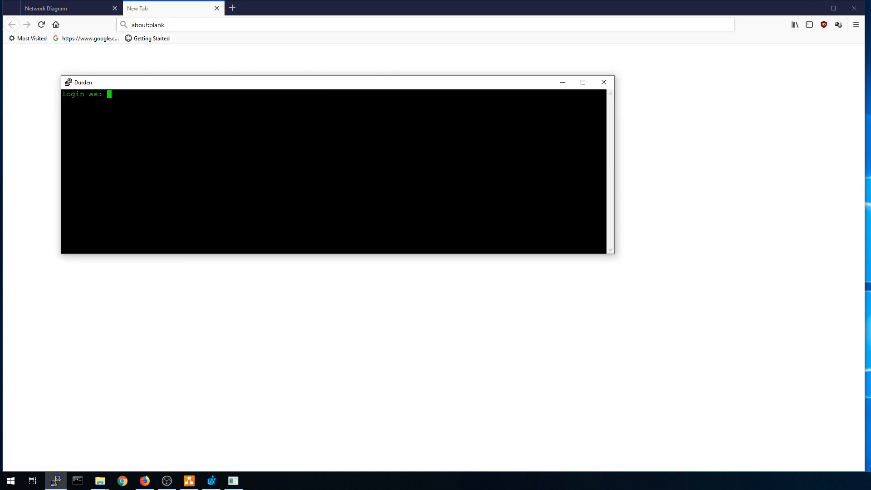
pyautogui.click(604, 82)
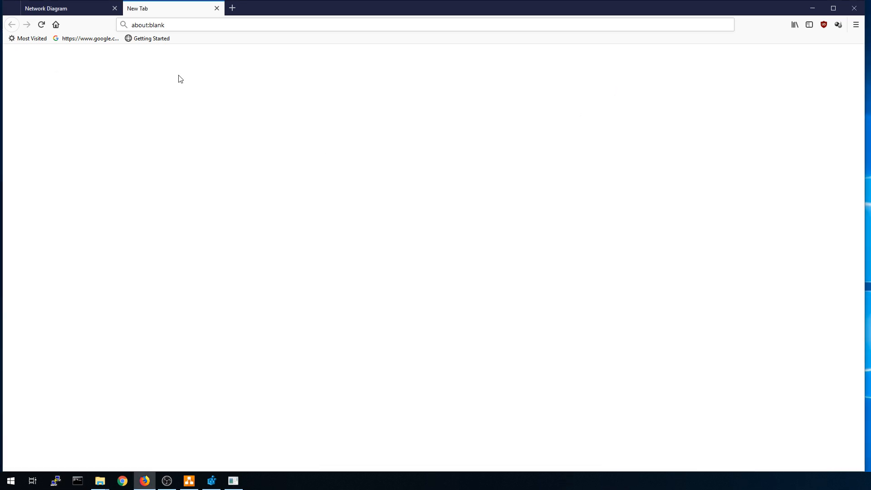
pyautogui.click(217, 9)
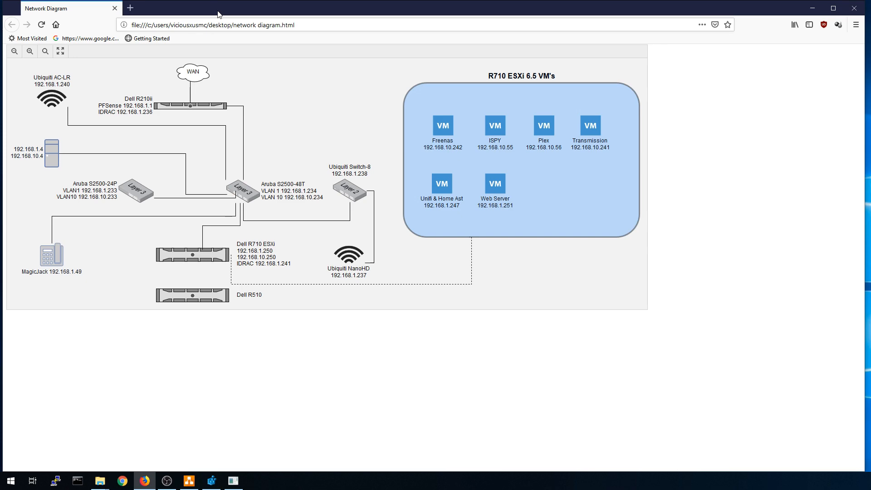
# Open DebugScript.au3 in SciTE and delete the #CS marker on line 16.
pyautogui.click(813, 7)
pyautogui.rightClick(445, 166)
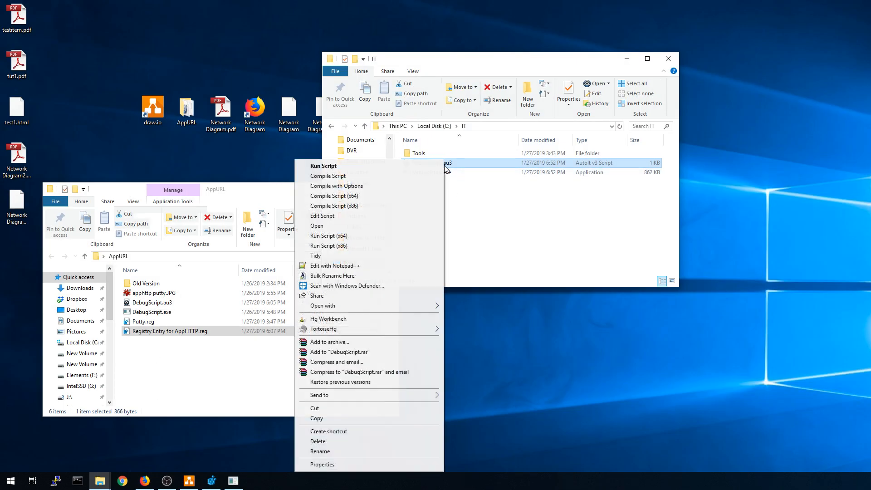
pyautogui.click(339, 219)
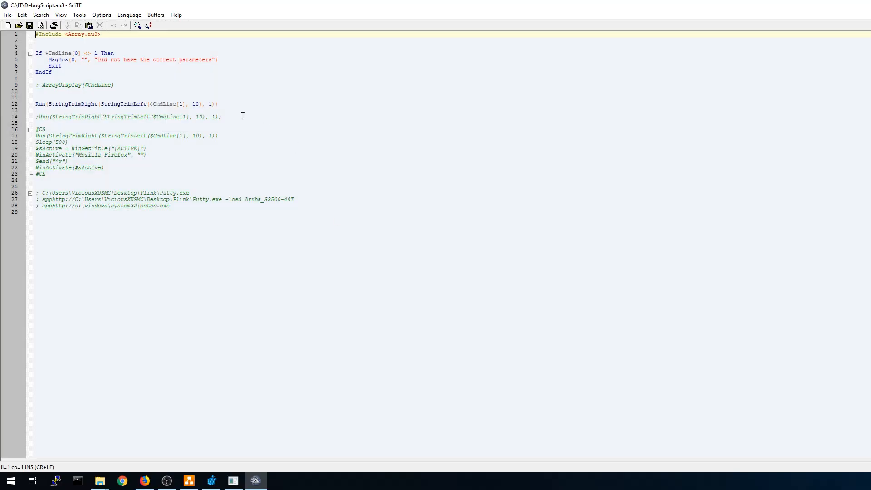
pyautogui.click(290, 150)
pyautogui.moveTo(46, 130); pyautogui.dragTo(36, 130)
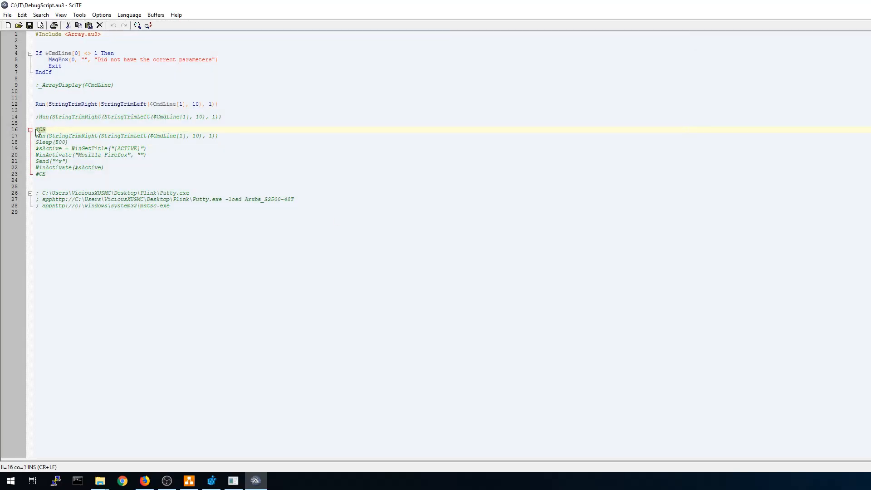
pyautogui.press('Delete')
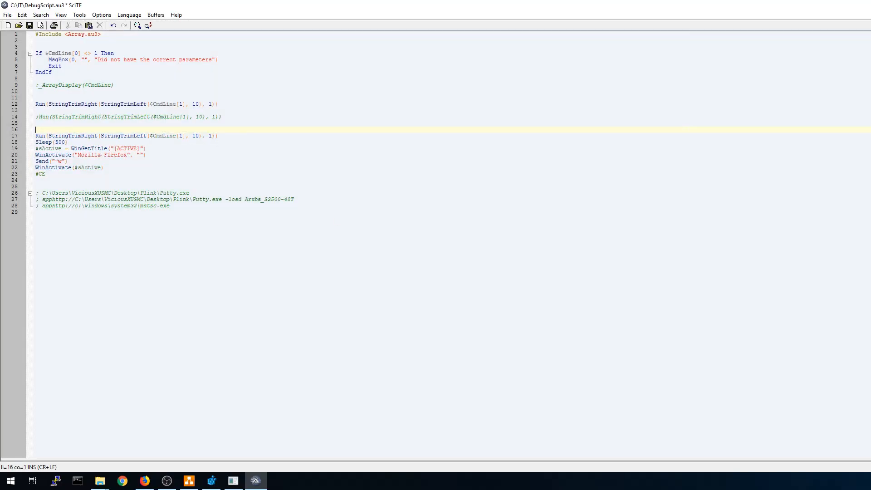
# Remove the duplicate and commented Run lines and the blank lines so Sleep(500) follows line 12.
pyautogui.moveTo(223, 136); pyautogui.dragTo(29, 138)
pyautogui.press('Delete')
pyautogui.moveTo(223, 117); pyautogui.dragTo(27, 119)
pyautogui.press('Delete')
pyautogui.click(222, 104)
pyautogui.press('Delete')
pyautogui.press('Delete')
pyautogui.press('Delete')
pyautogui.press('Delete')
pyautogui.press('Delete')
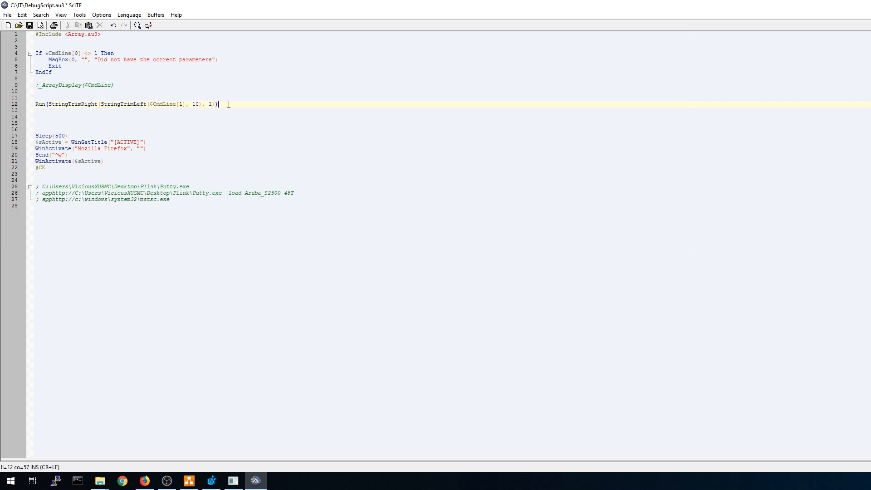
pyautogui.moveTo(78, 110); pyautogui.dragTo(28, 113)
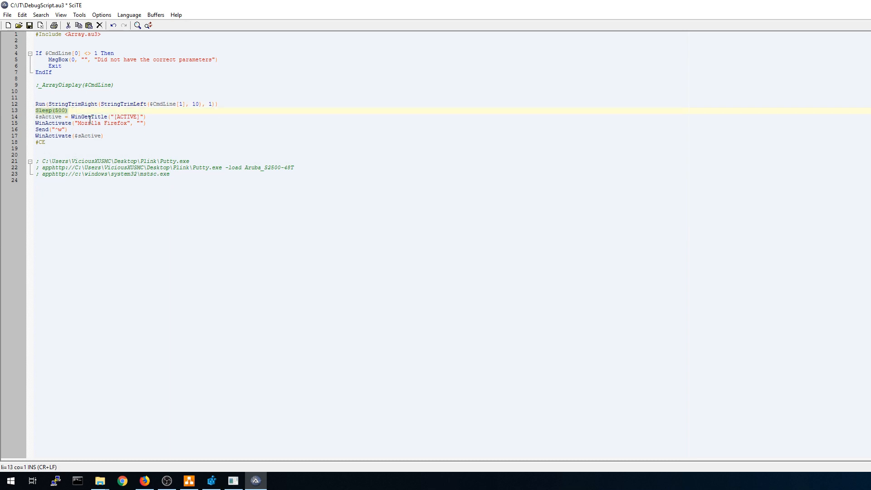
pyautogui.click(57, 111)
# Walk through the WinGetTitle/$sActive, WinActivate Mozilla Firefox, Send("^w") and WinActivate($sActive) lines.
pyautogui.moveTo(36, 117); pyautogui.dragTo(148, 117)
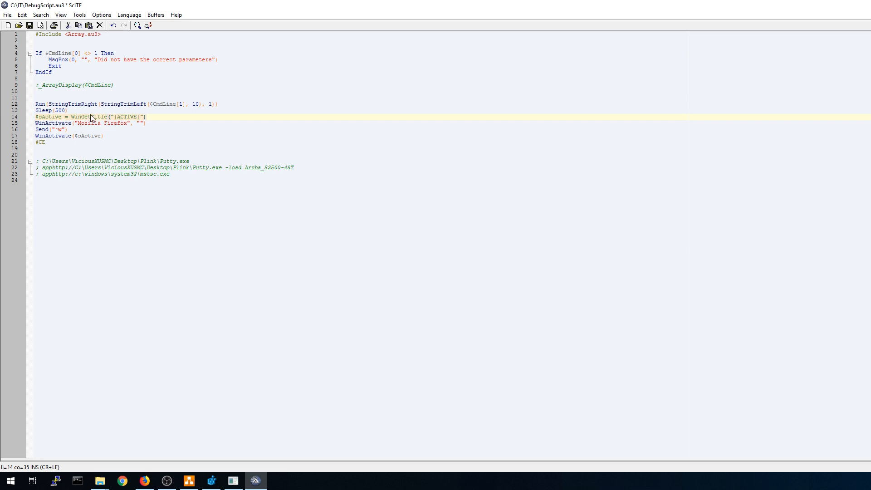
pyautogui.click(151, 117)
pyautogui.moveTo(72, 118); pyautogui.dragTo(106, 117)
pyautogui.moveTo(35, 117); pyautogui.dragTo(63, 117)
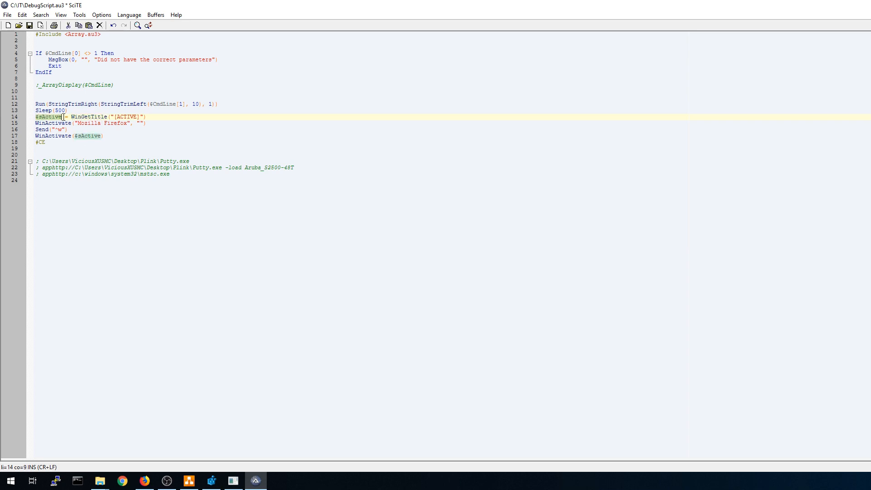
pyautogui.click(41, 117)
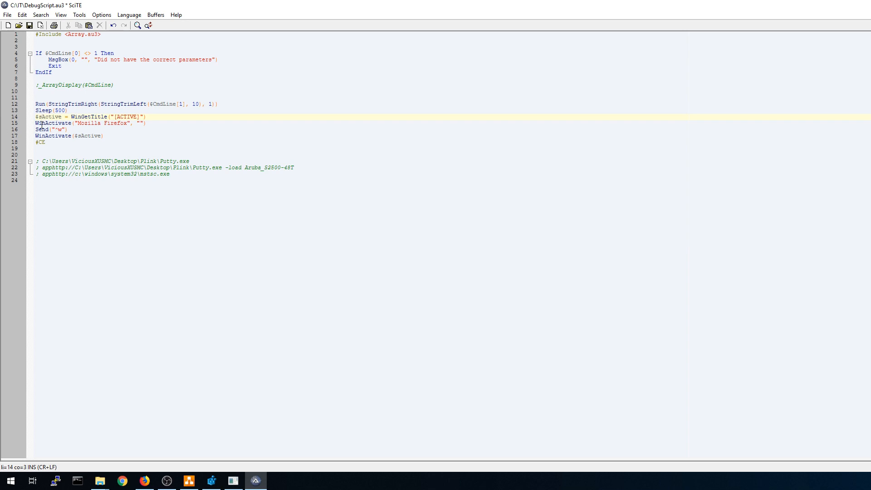
pyautogui.moveTo(35, 123); pyautogui.dragTo(149, 124)
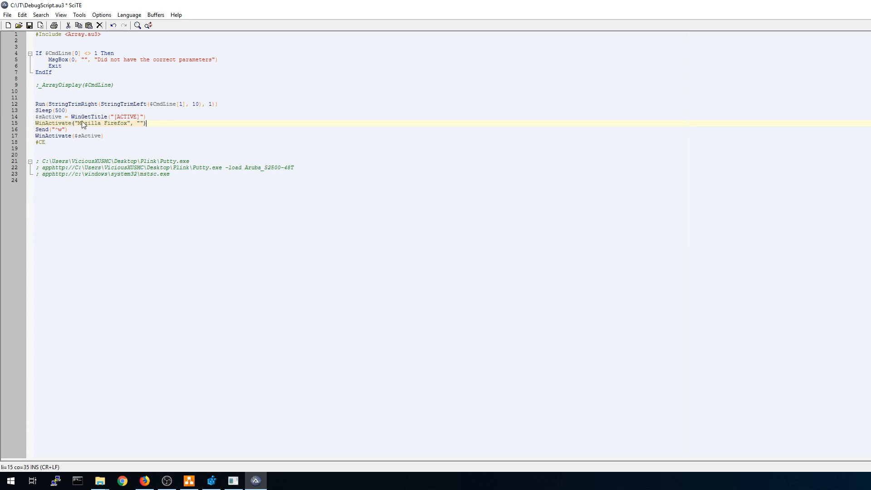
pyautogui.moveTo(36, 130); pyautogui.dragTo(68, 129)
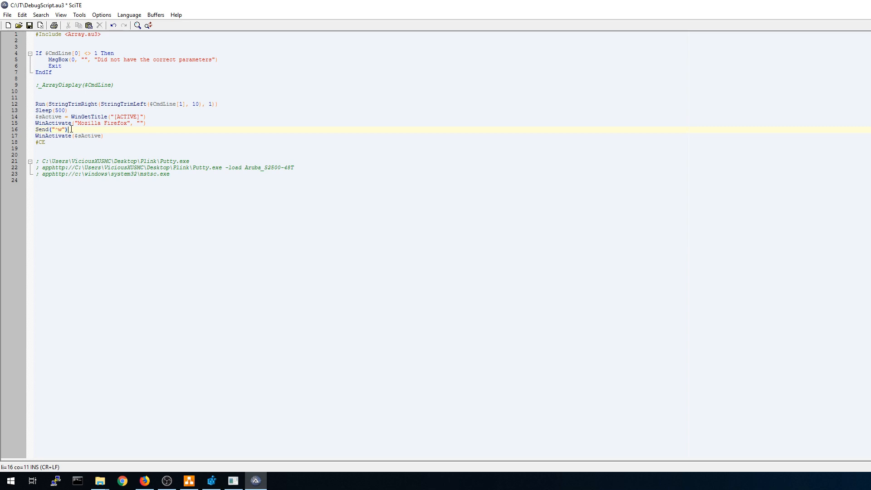
pyautogui.moveTo(36, 135); pyautogui.dragTo(106, 139)
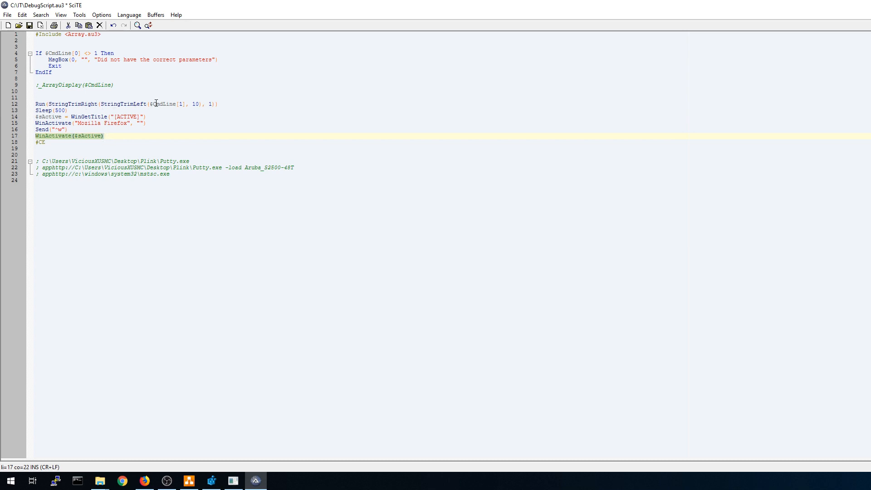
pyautogui.click(58, 140)
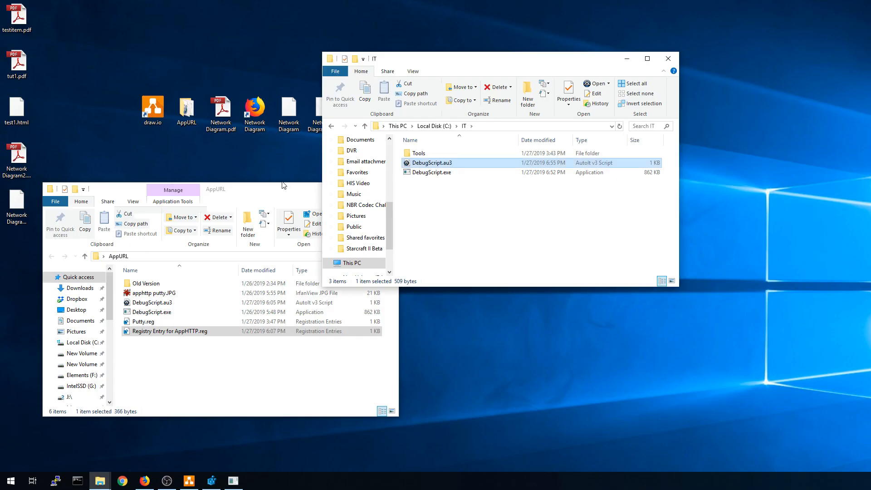
# Recompile the script as x86 and test the Aruba S2500-48T link, closing PuTTY and the leftover blank tab.
pyautogui.rightClick(442, 162)
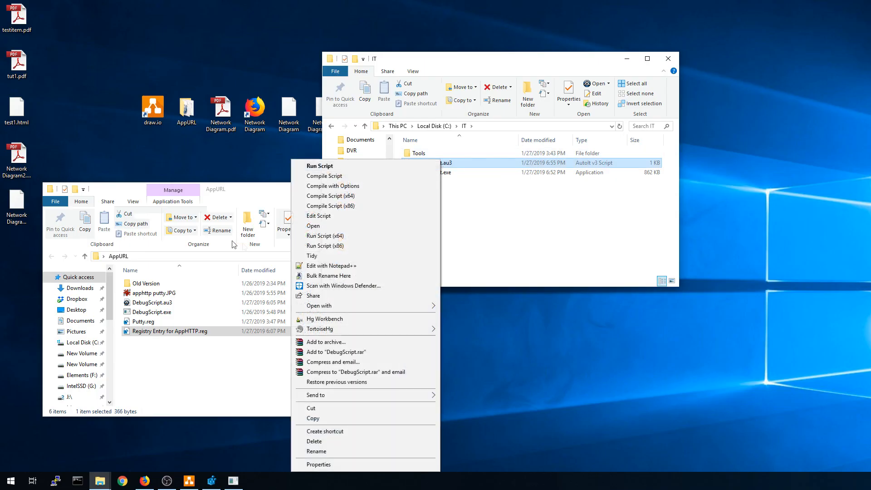
pyautogui.click(350, 206)
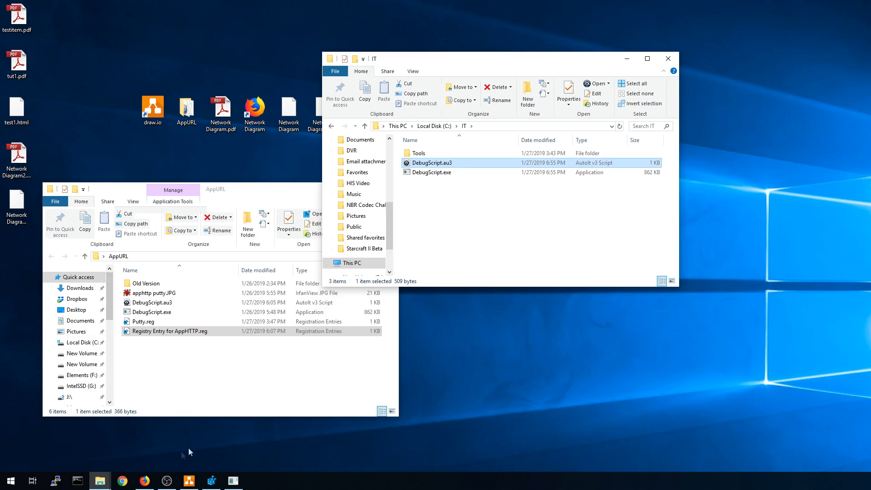
pyautogui.click(144, 481)
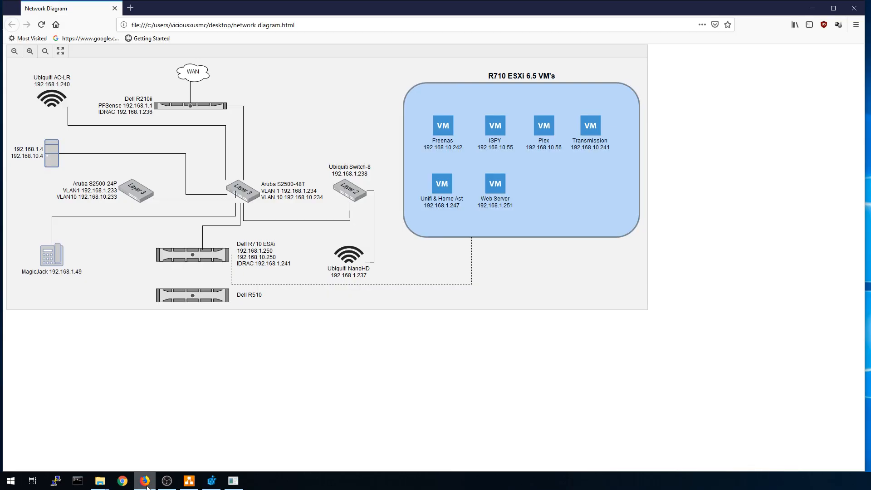
pyautogui.click(250, 192)
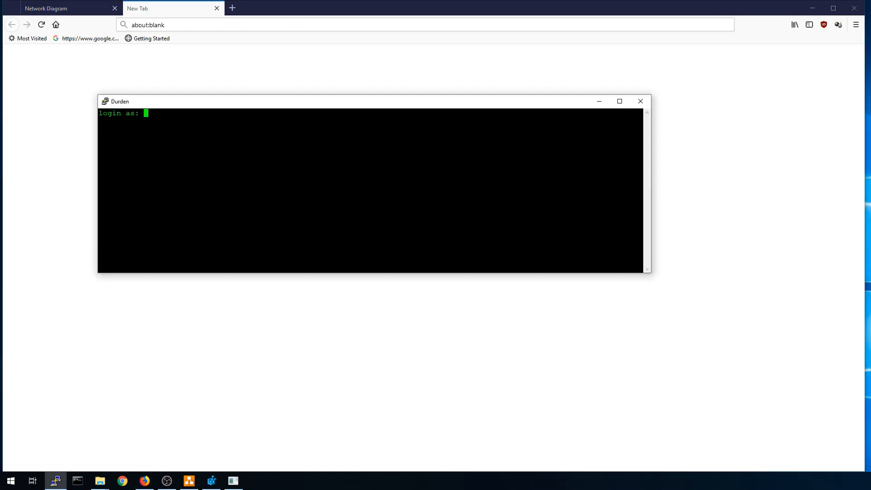
pyautogui.click(640, 101)
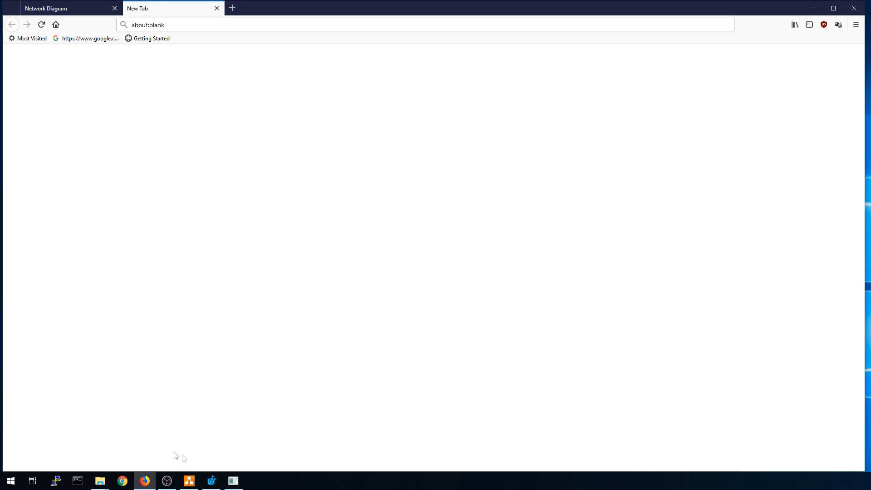
pyautogui.click(217, 8)
# Retest the Aruba switch link, confirm no blank tab remains, then close PuTTY and Firefox.
pyautogui.click(240, 187)
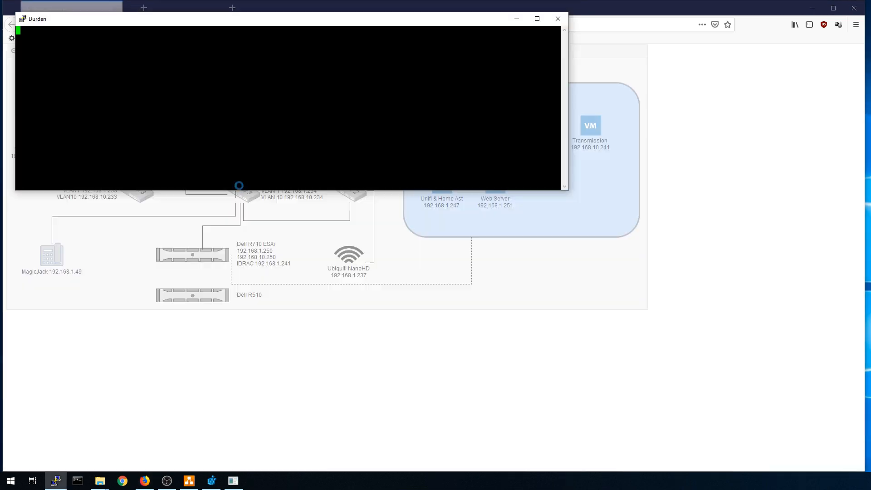
pyautogui.moveTo(158, 20); pyautogui.dragTo(224, 169)
pyautogui.click(184, 3)
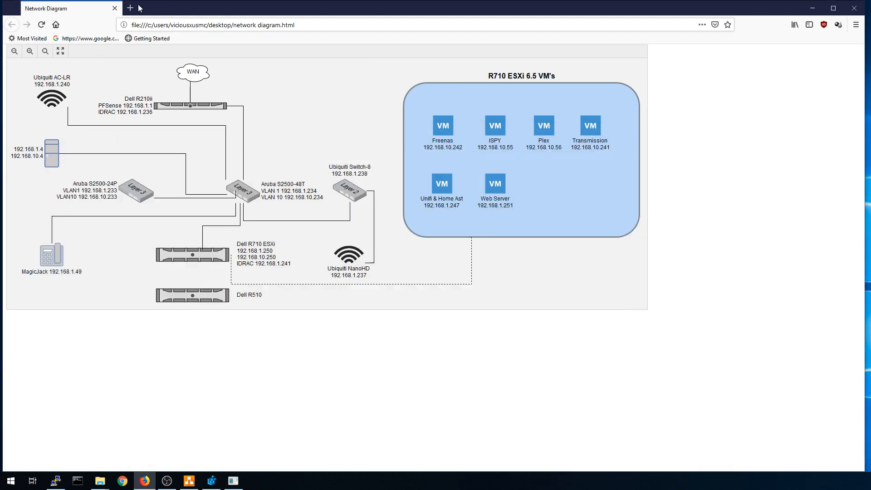
pyautogui.moveTo(61, 481)
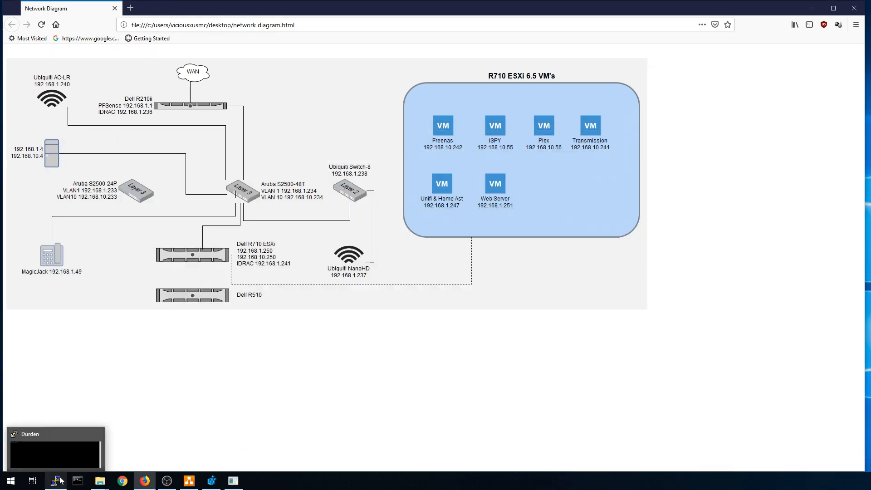
pyautogui.click(77, 458)
pyautogui.moveTo(259, 171)
pyautogui.mouseDown()
pyautogui.moveTo(263, 86)
pyautogui.moveTo(309, 176)
pyautogui.moveTo(267, 165)
pyautogui.mouseUp()
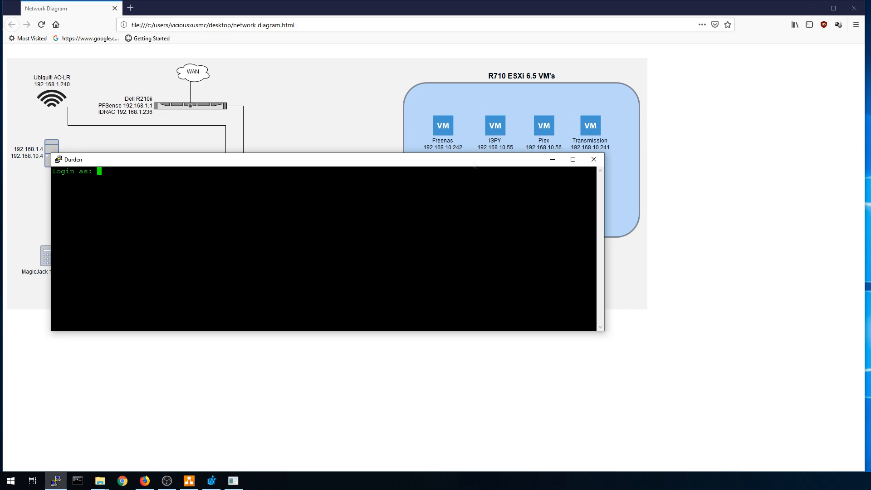
pyautogui.click(593, 159)
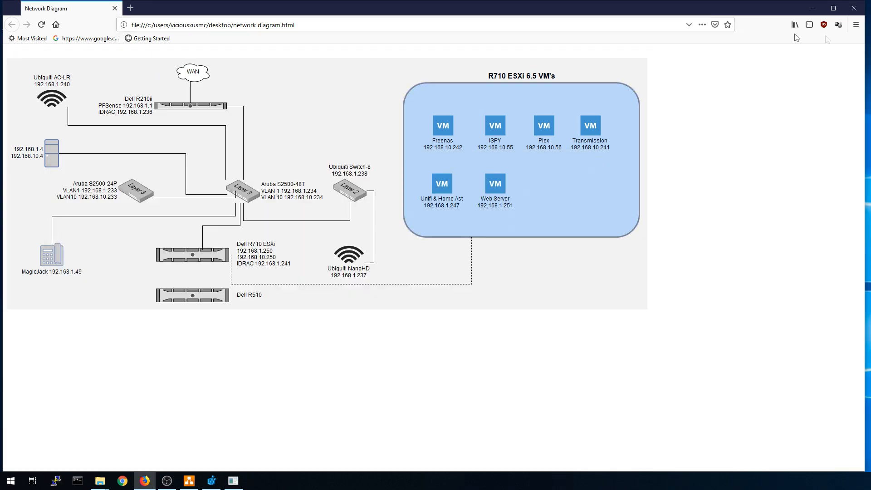
pyautogui.click(854, 8)
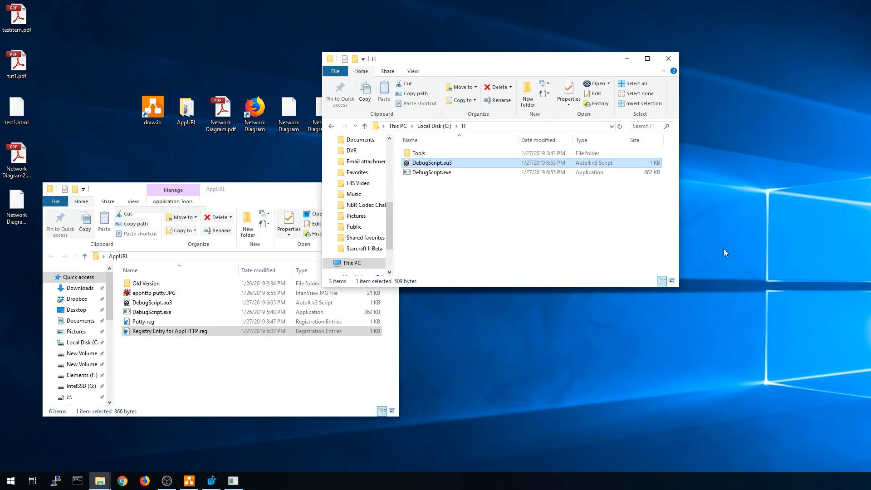
# Open Network Diagram2.pdf and confirm the Ubiquiti AC-LR link opens the UniFi login page.
pyautogui.click(272, 195)
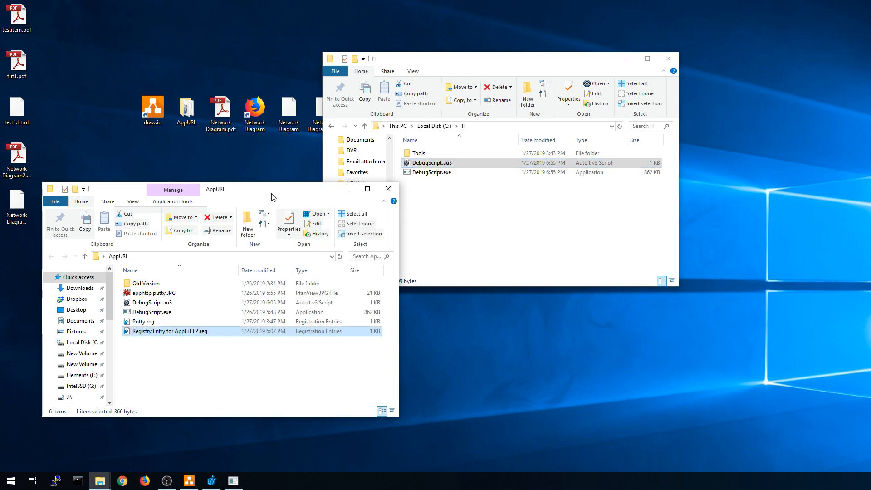
pyautogui.click(459, 227)
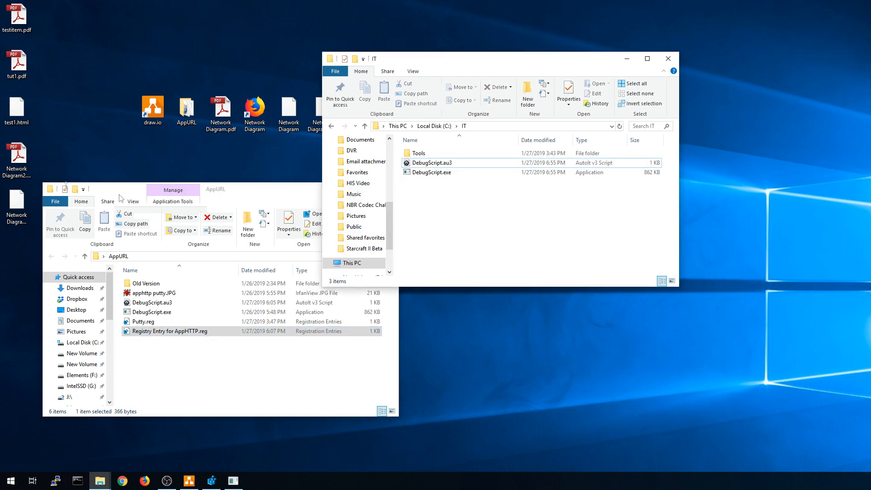
pyautogui.doubleClick(16, 156)
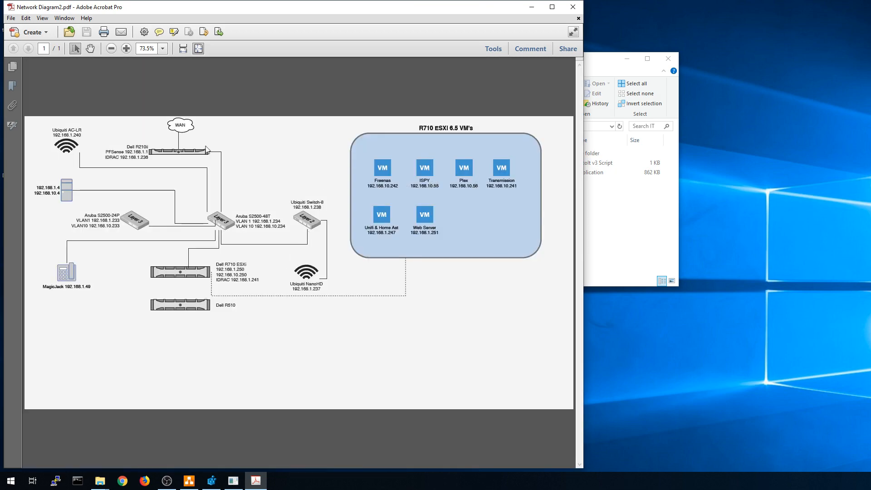
pyautogui.click(75, 154)
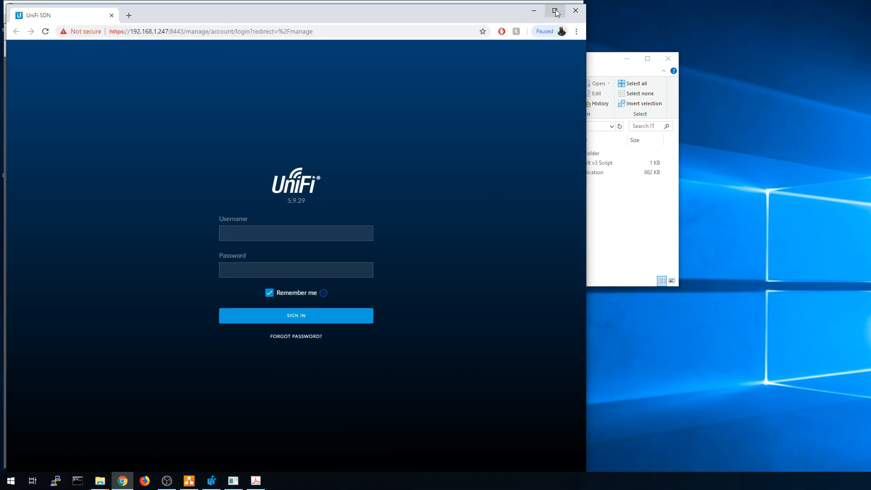
pyautogui.click(576, 9)
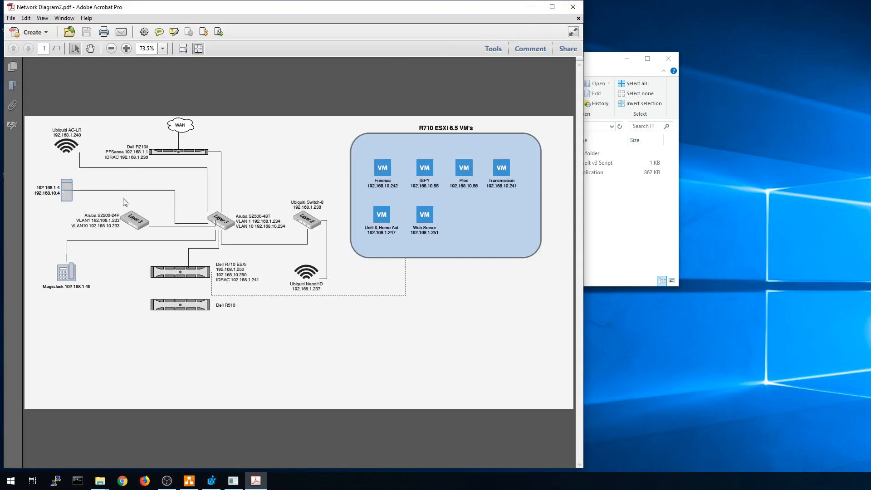
# Try the Aruba S2500-48T link four times, dismissing each Web Capture error, then close Acrobat.
pyautogui.click(229, 224)
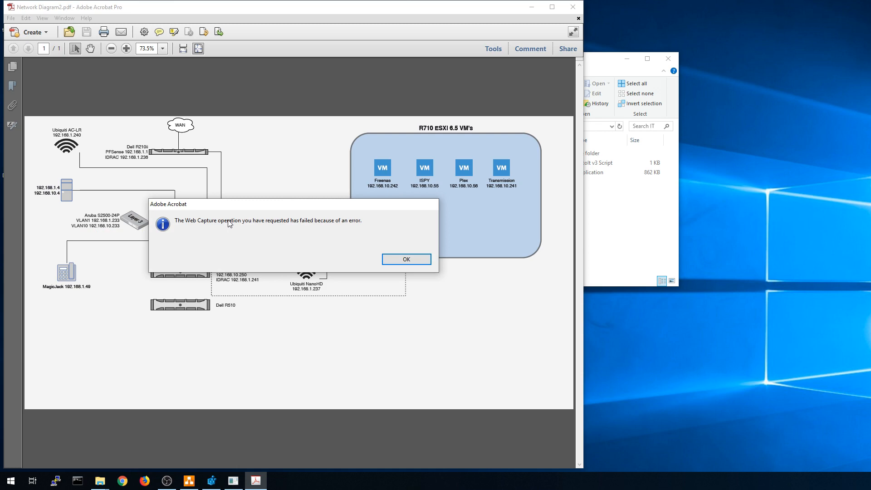
pyautogui.click(408, 259)
pyautogui.click(229, 232)
pyautogui.click(406, 259)
pyautogui.click(222, 228)
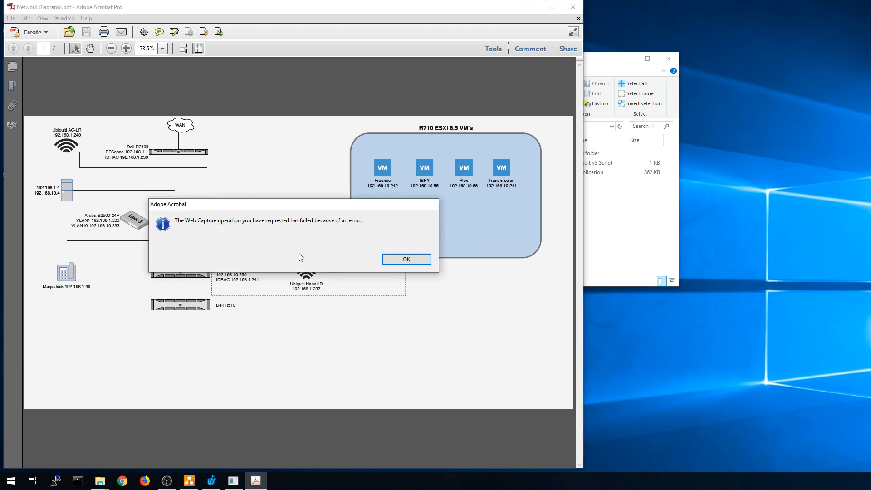
pyautogui.click(406, 259)
pyautogui.click(223, 227)
pyautogui.click(408, 259)
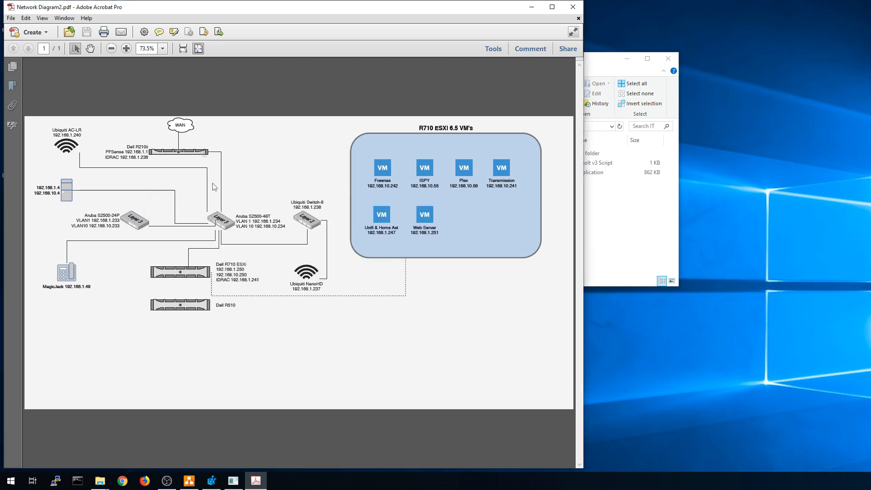
pyautogui.click(573, 6)
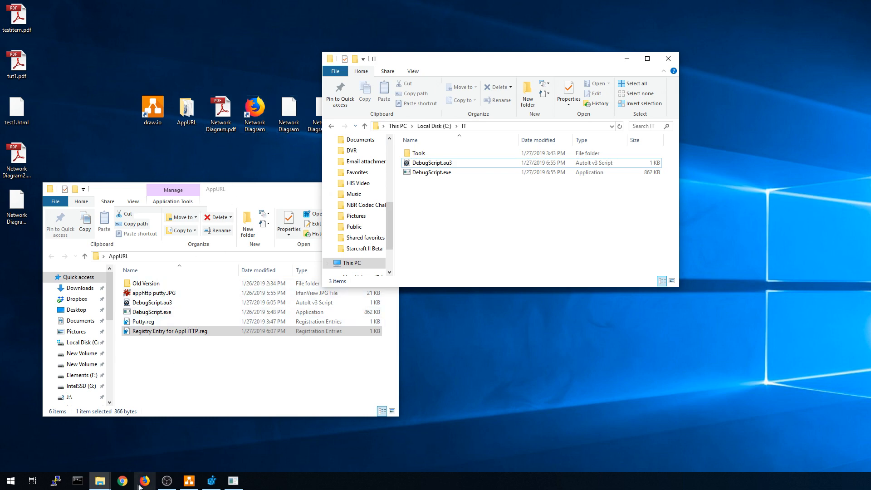
# Reopen the Network Diagram page in Firefox, then close it to leave the folder windows showing.
pyautogui.doubleClick(256, 113)
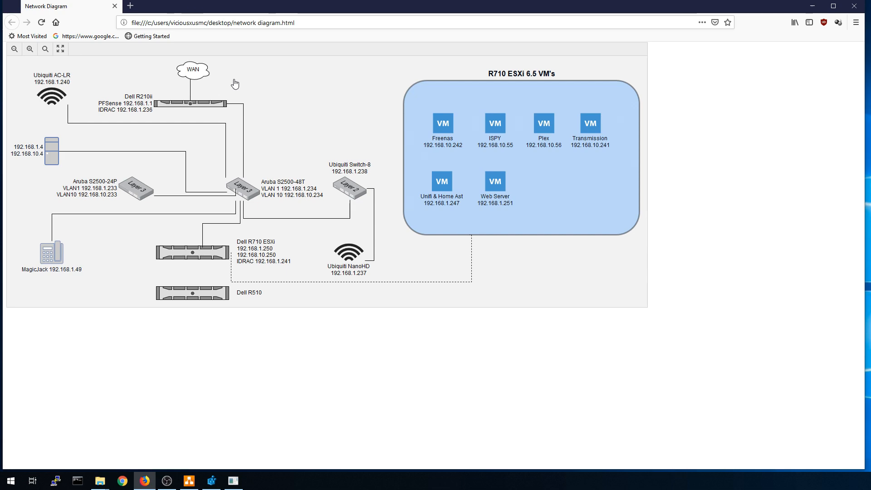
pyautogui.click(854, 6)
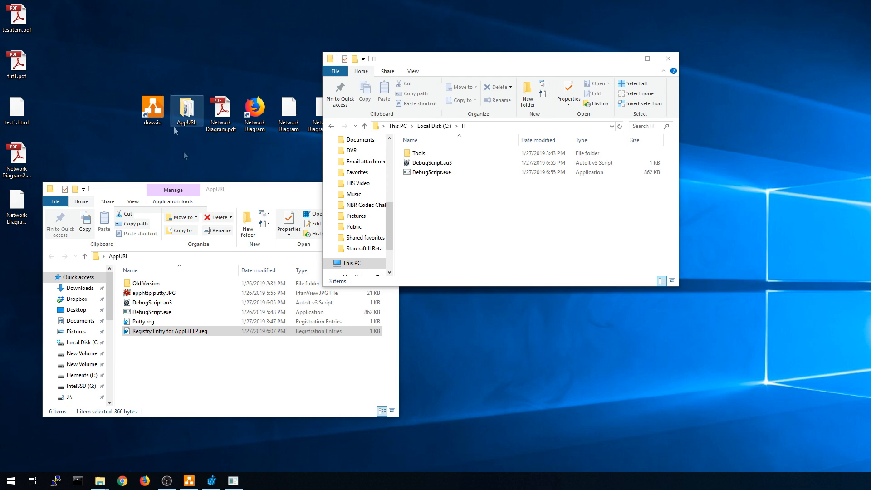
pyautogui.rightClick(151, 323)
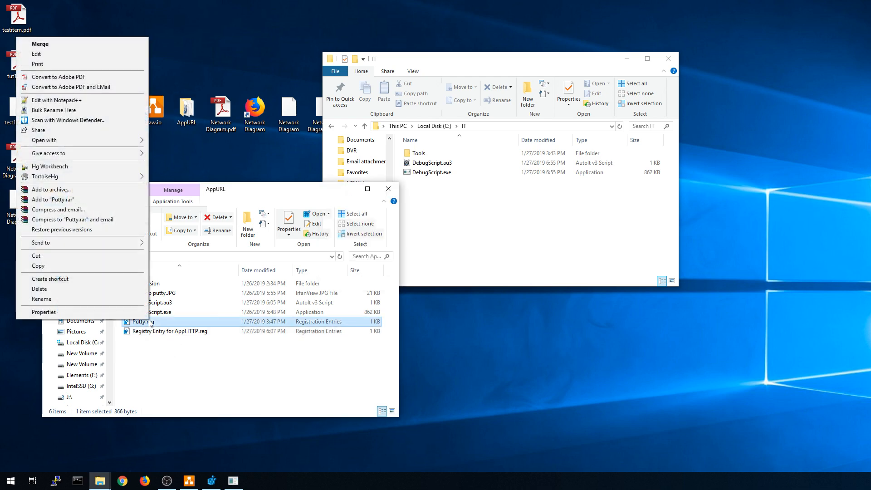
pyautogui.click(37, 54)
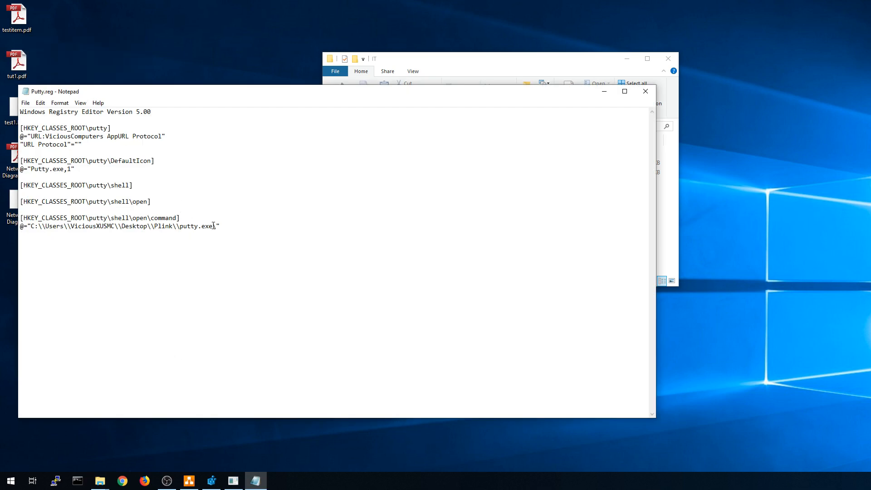
pyautogui.moveTo(217, 226); pyautogui.dragTo(31, 225)
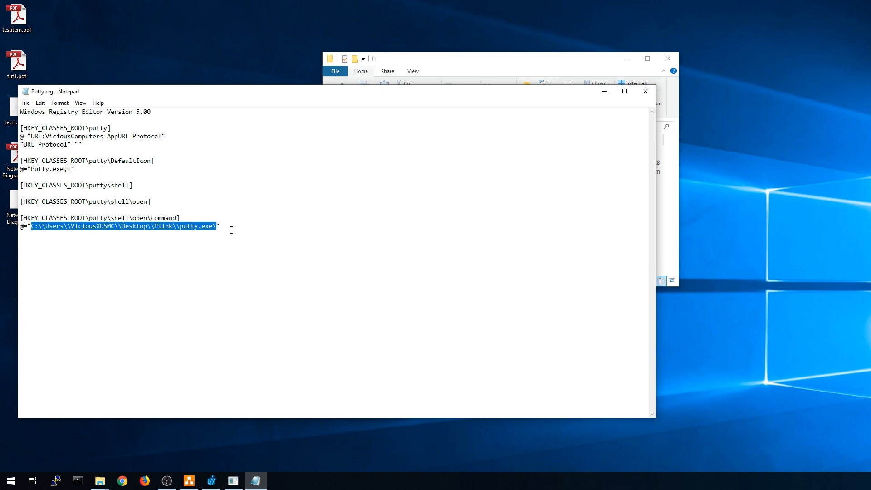
pyautogui.click(646, 91)
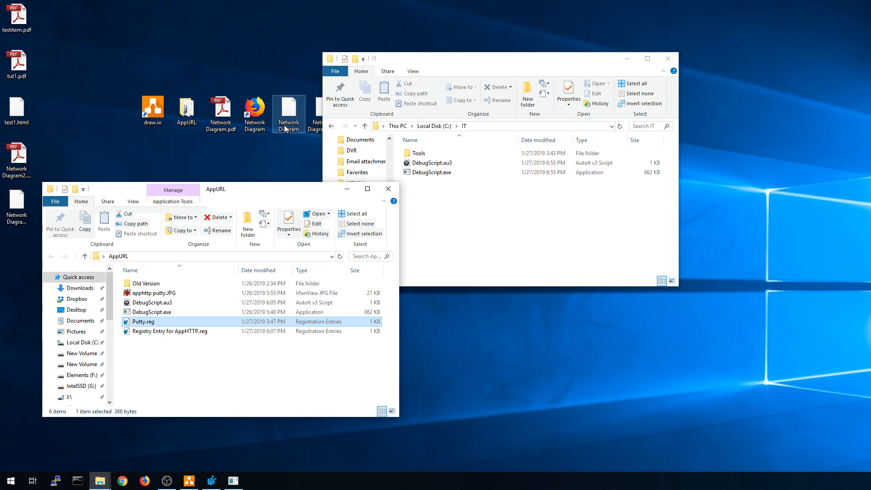
# Open Network Diagram.html from the desktop in Google Chrome.
pyautogui.click(287, 108)
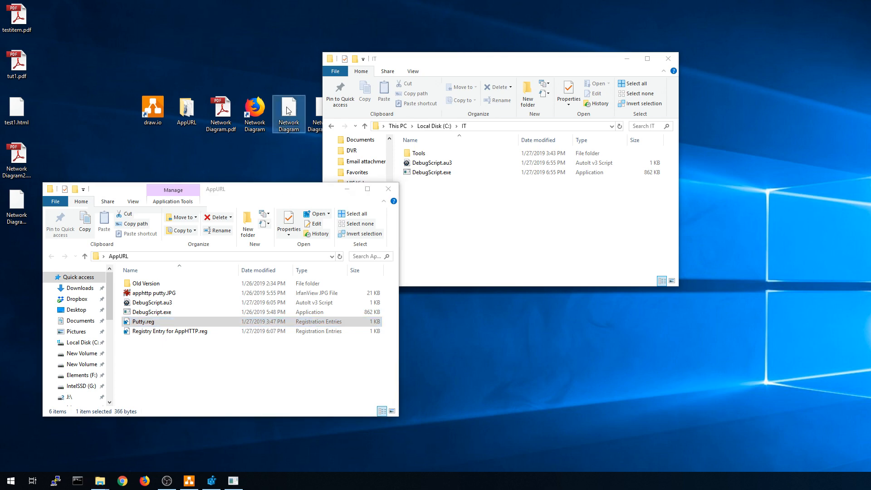
pyautogui.rightClick(255, 109)
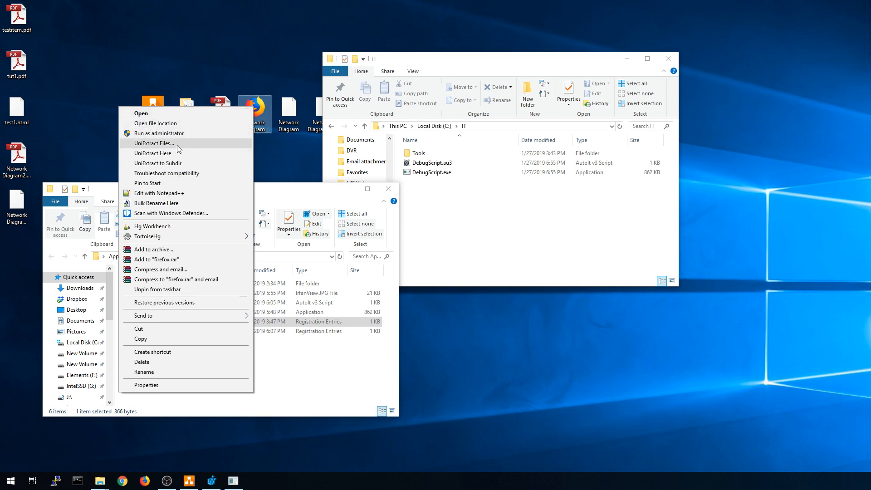
pyautogui.click(287, 164)
pyautogui.click(291, 111)
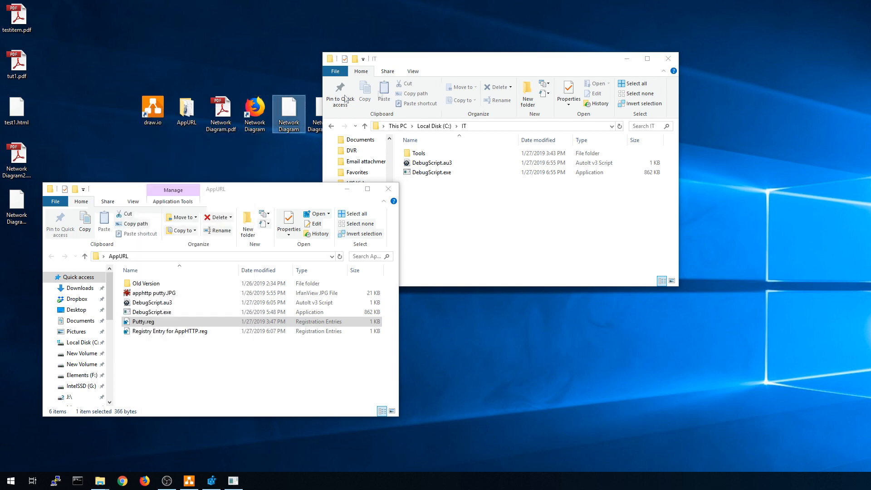
pyautogui.moveTo(411, 59); pyautogui.dragTo(524, 58)
pyautogui.rightClick(295, 106)
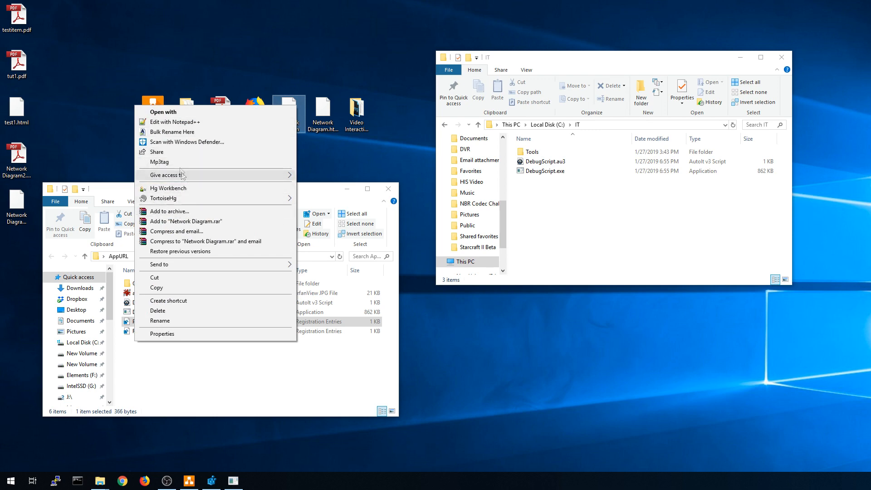
pyautogui.click(163, 112)
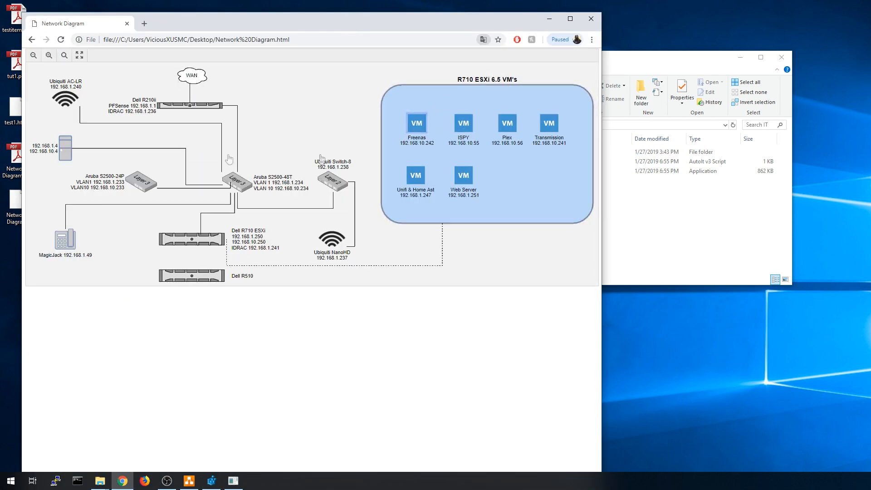
# Try the UniFi controller link, then the Aruba S2500-48T link, allowing DebugScript.exe to run twice.
pyautogui.click(65, 98)
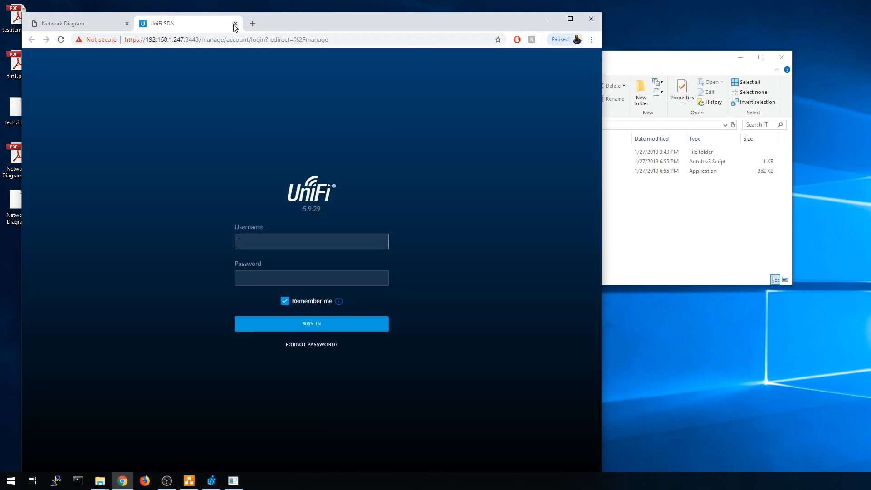
pyautogui.click(235, 24)
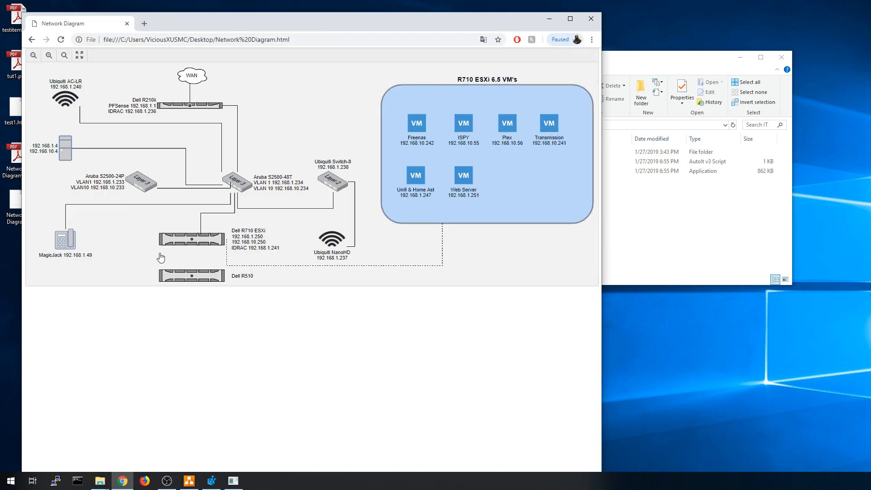
pyautogui.click(237, 183)
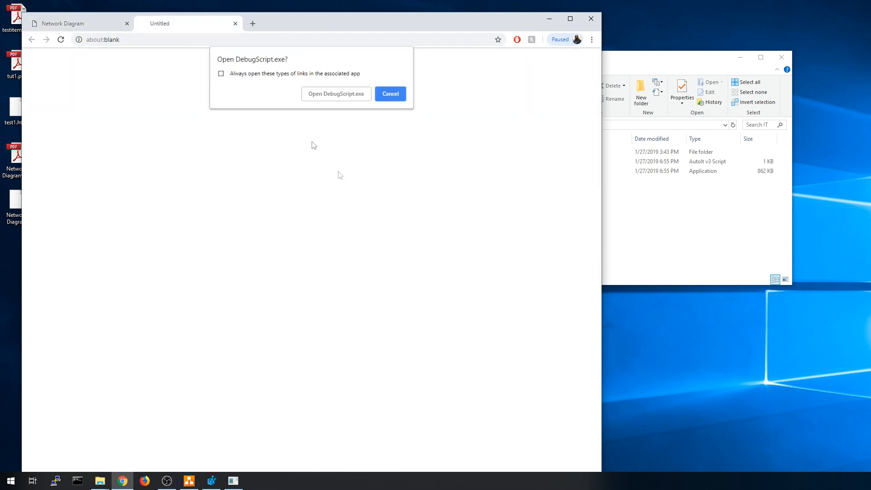
pyautogui.click(334, 94)
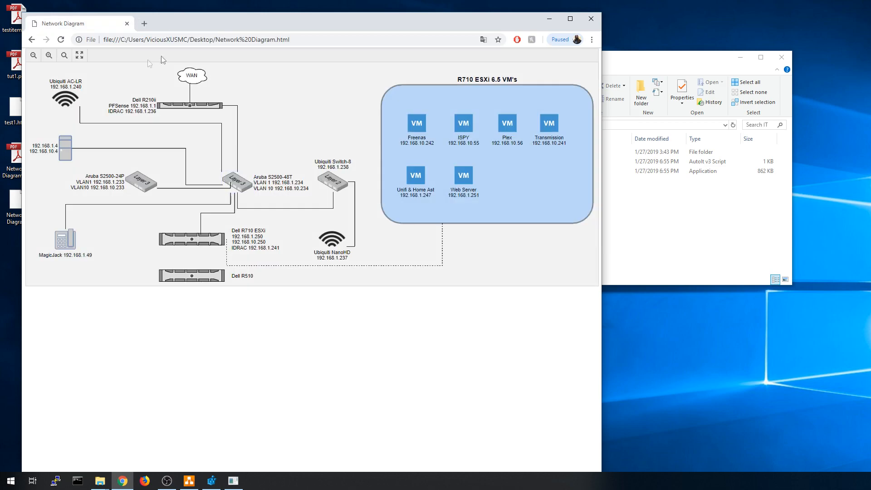
pyautogui.click(240, 184)
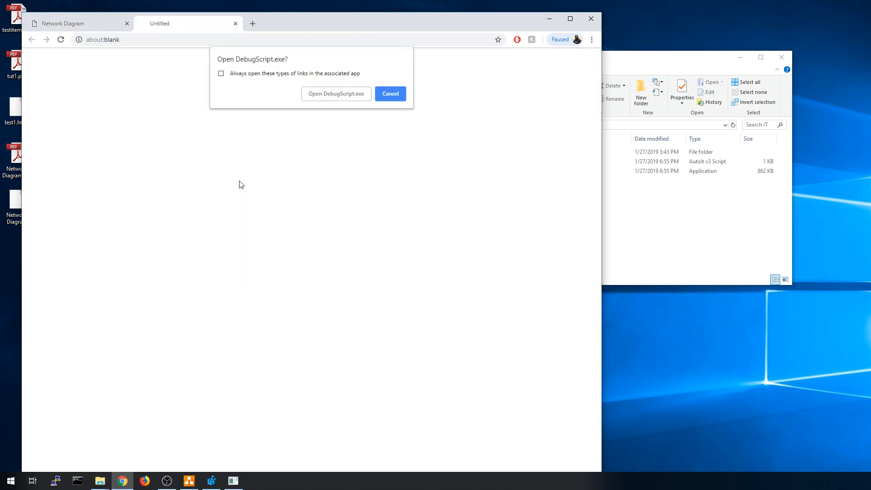
pyautogui.click(332, 95)
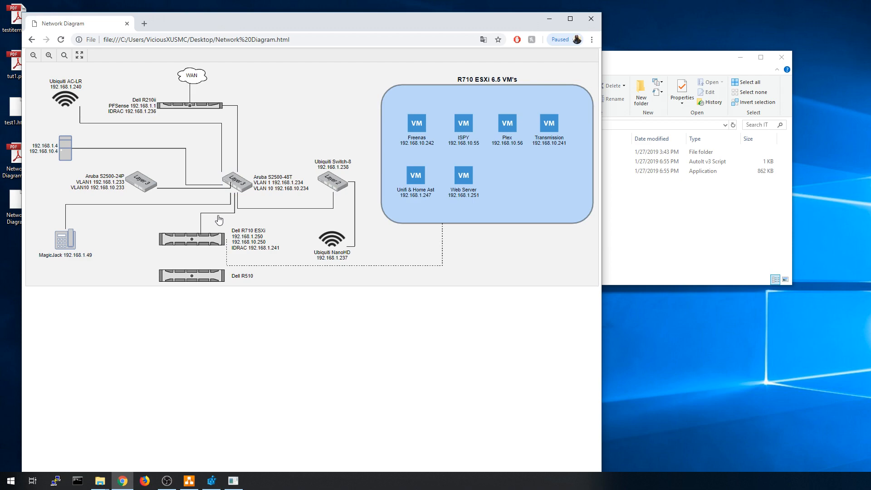
# Close Chrome, launch the Firefox Network Diagram shortcut, then close PuTTY and the AppURL folder.
pyautogui.click(594, 21)
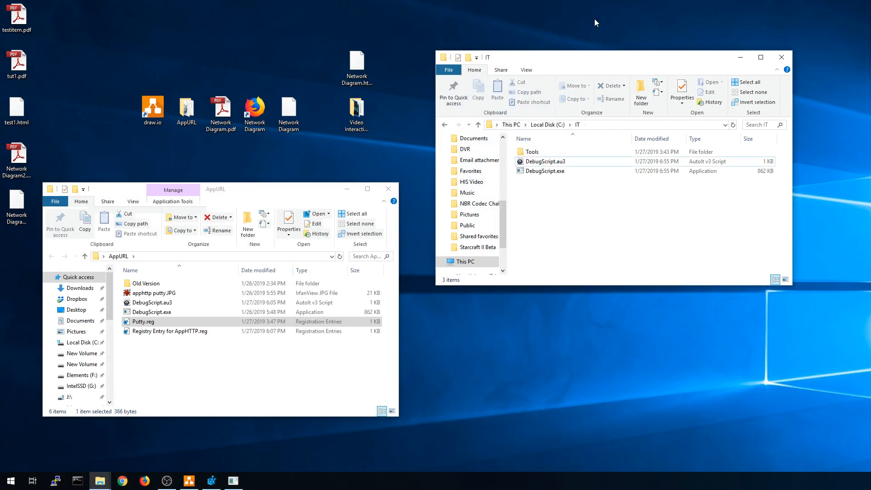
pyautogui.doubleClick(254, 111)
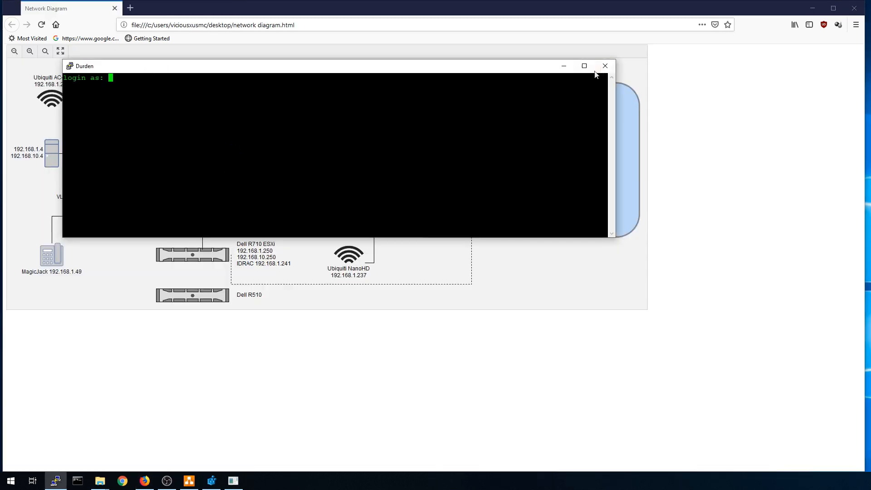
pyautogui.click(605, 66)
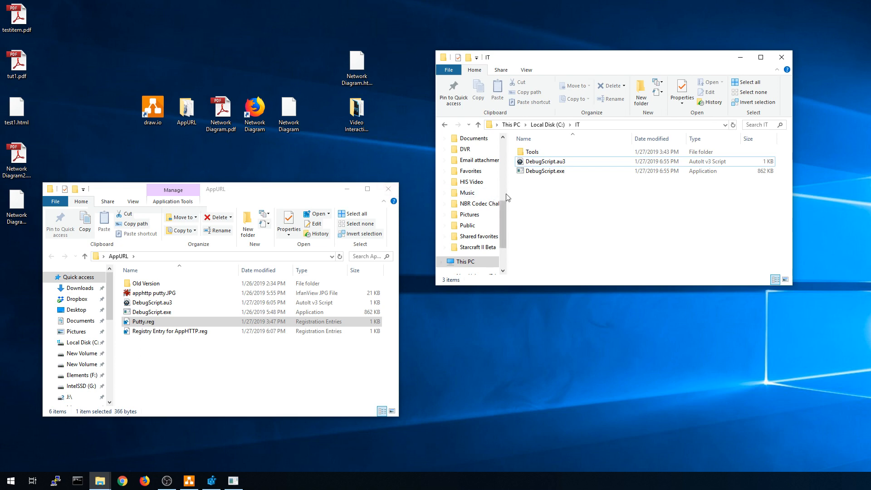
pyautogui.click(388, 189)
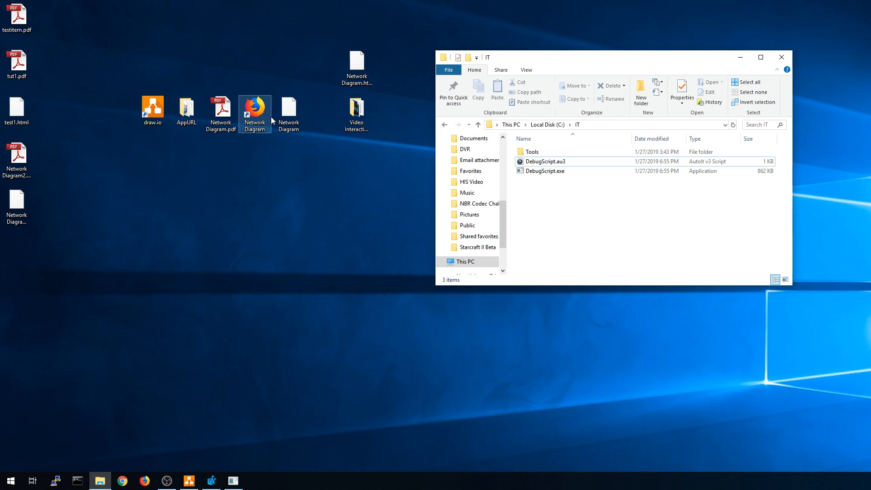
pyautogui.click(278, 176)
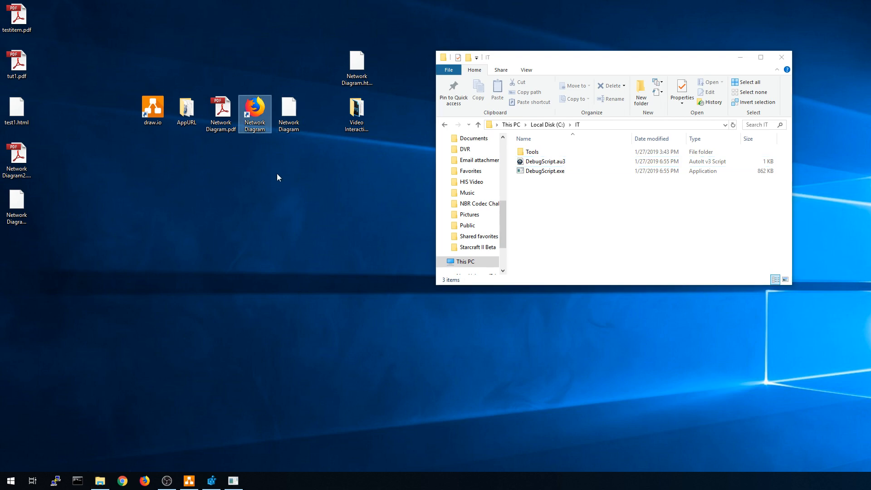
pyautogui.rightClick(145, 481)
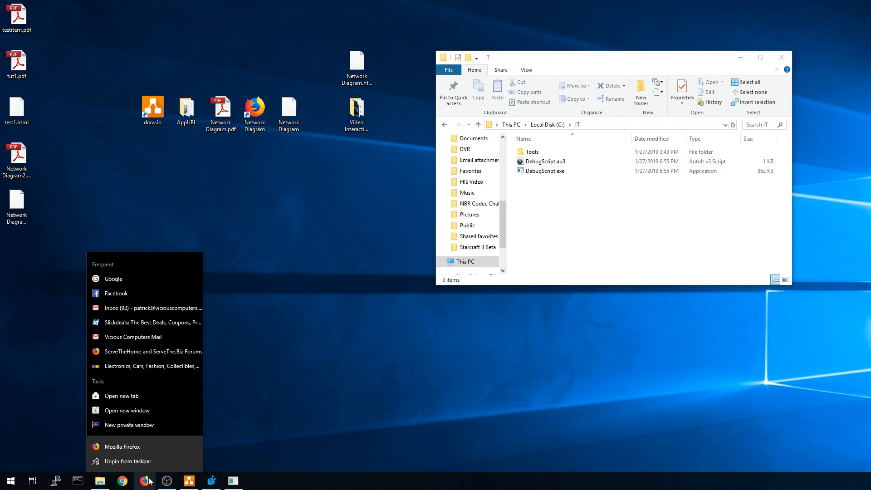
pyautogui.rightClick(129, 445)
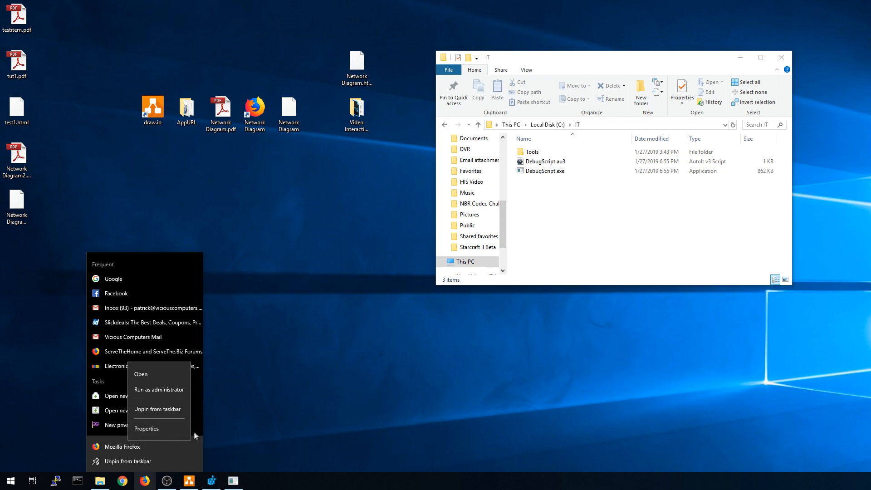
pyautogui.click(157, 429)
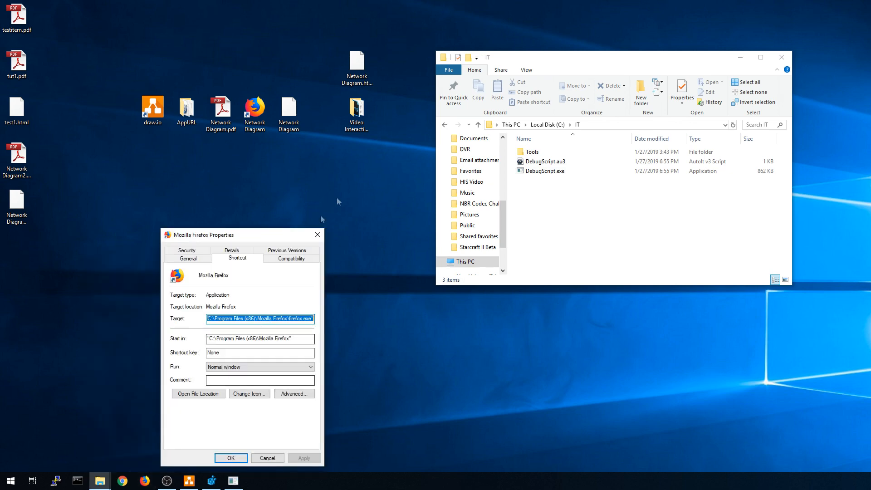
pyautogui.moveTo(260, 242); pyautogui.dragTo(218, 107)
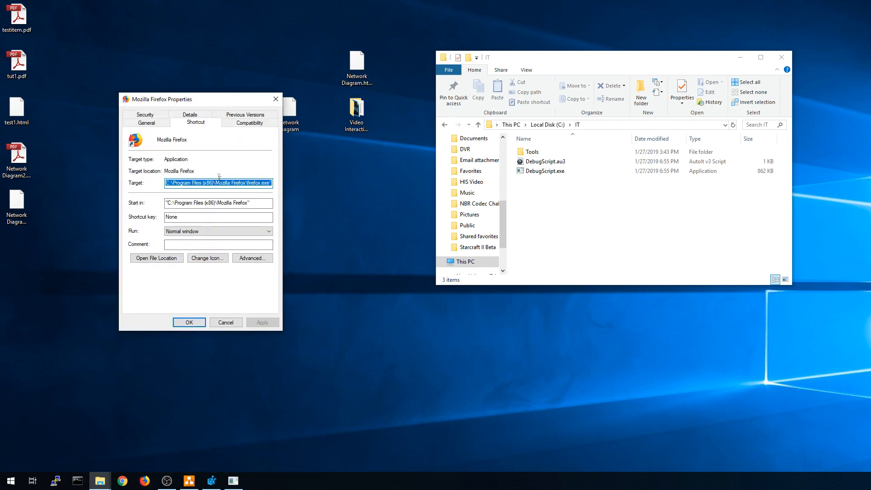
pyautogui.click(245, 184)
pyautogui.moveTo(166, 184); pyautogui.dragTo(272, 184)
pyautogui.click(177, 183)
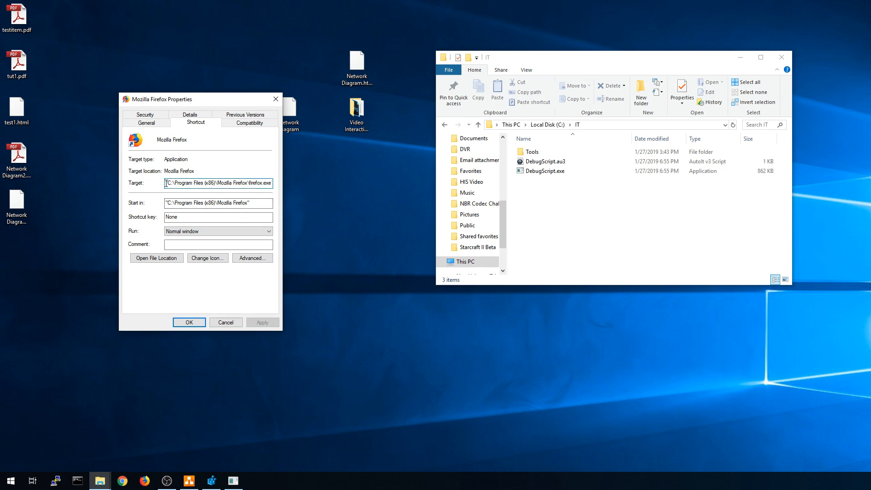
pyautogui.moveTo(166, 184); pyautogui.dragTo(277, 187)
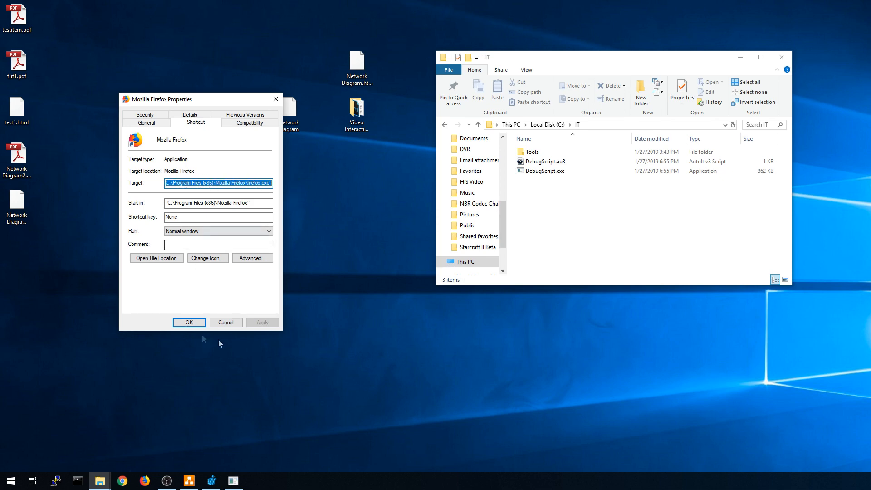
pyautogui.click(225, 322)
pyautogui.rightClick(174, 266)
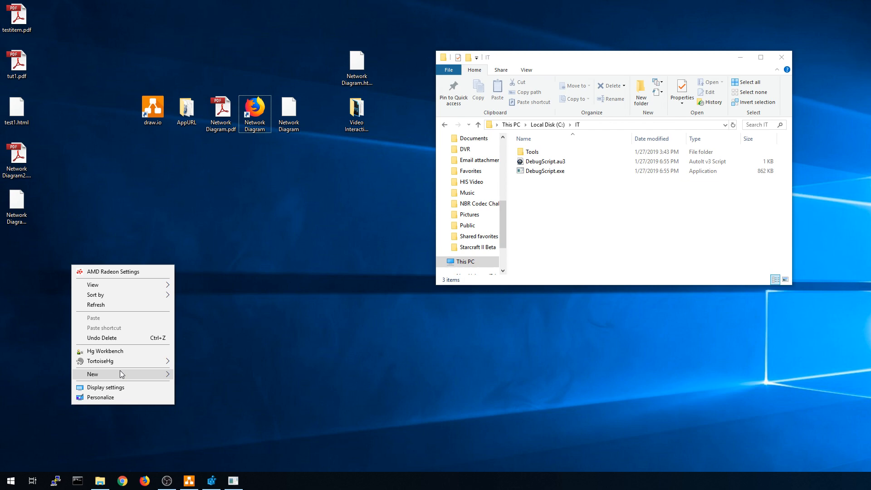
# Start a new desktop shortcut, begin typing a C:\ user-profile path as its location, then cancel.
pyautogui.moveTo(122, 374)
pyautogui.click(225, 223)
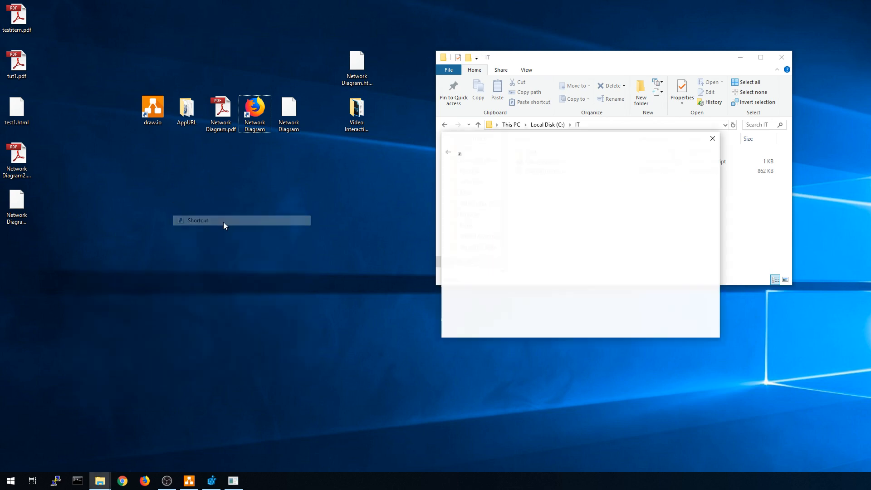
pyautogui.moveTo(572, 145); pyautogui.dragTo(387, 164)
pyautogui.write('"')
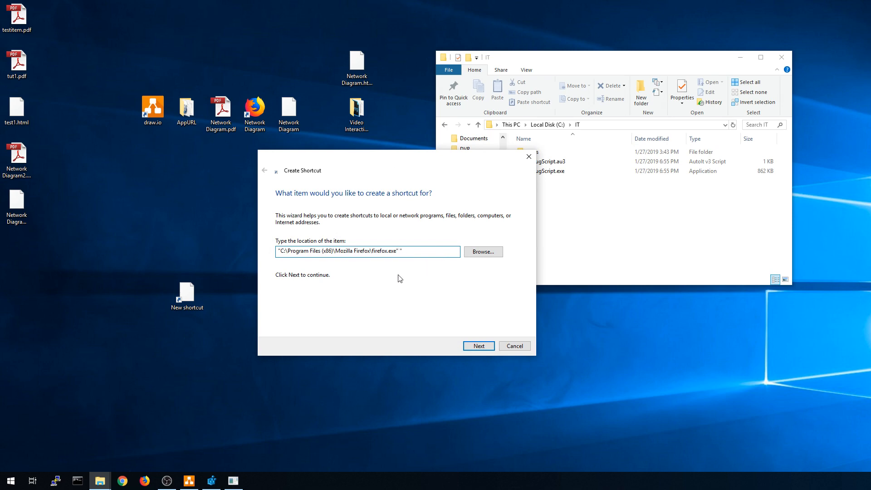
pyautogui.write('c:\\user\\svi')
pyautogui.click(514, 346)
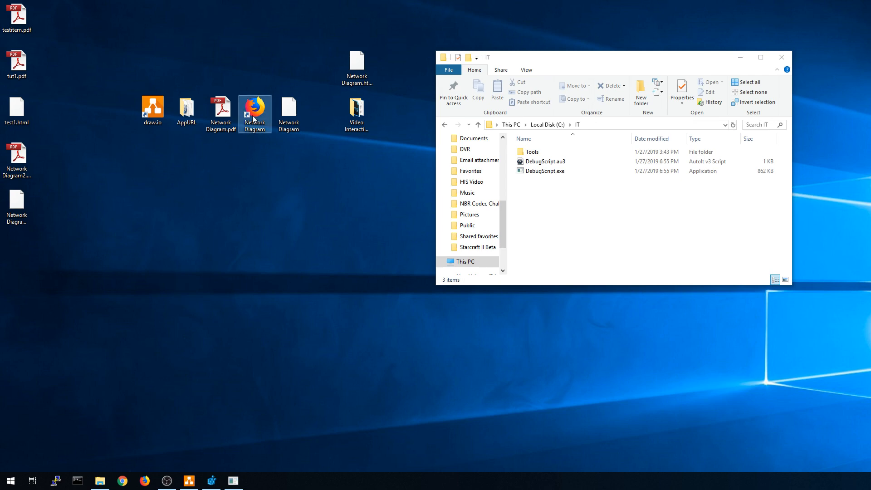
pyautogui.rightClick(254, 119)
pyautogui.click(165, 393)
pyautogui.moveTo(317, 122); pyautogui.dragTo(238, 119)
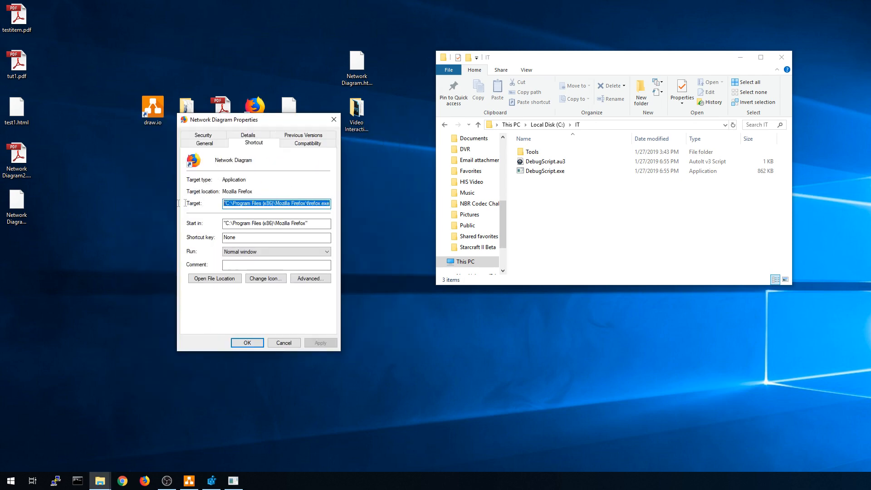
pyautogui.click(298, 204)
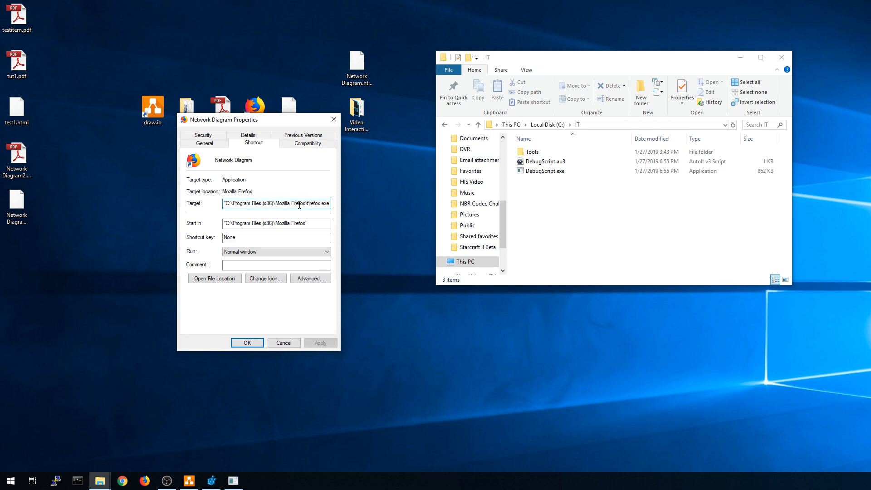
pyautogui.press('End')
pyautogui.write('"C:\\users\\viciousxusmc\\desktop\\network diagram.html"')
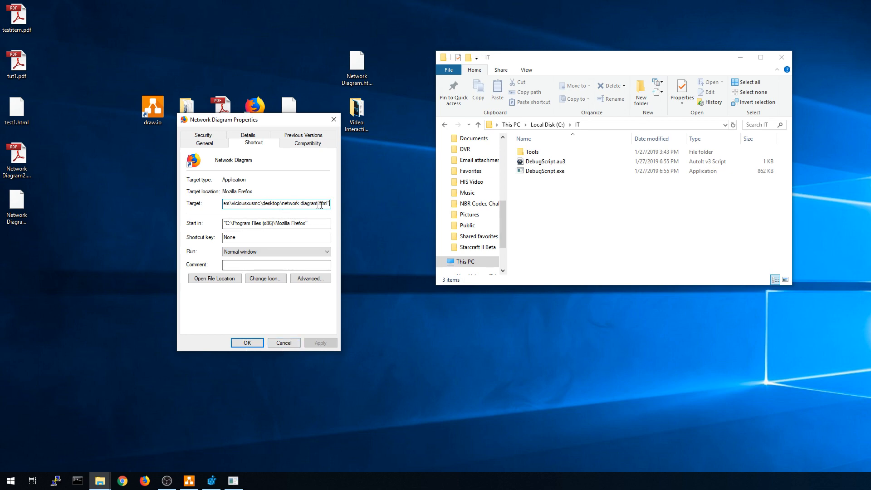
pyautogui.click(282, 344)
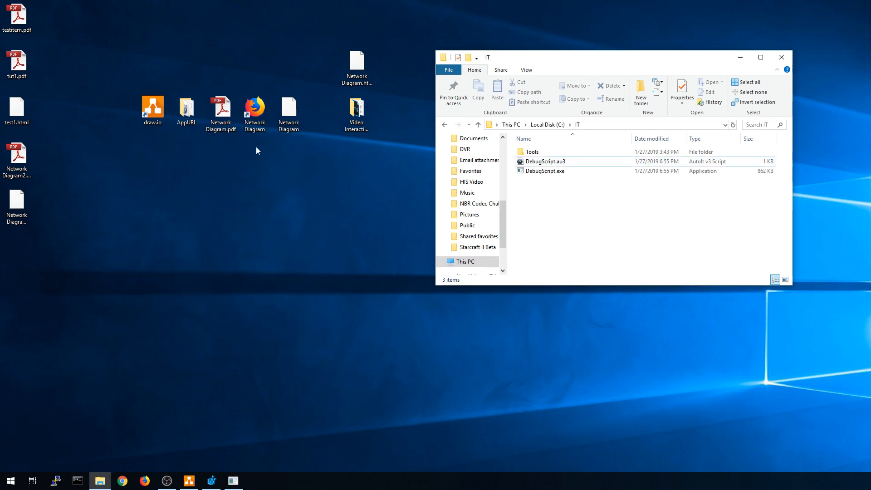
pyautogui.doubleClick(255, 121)
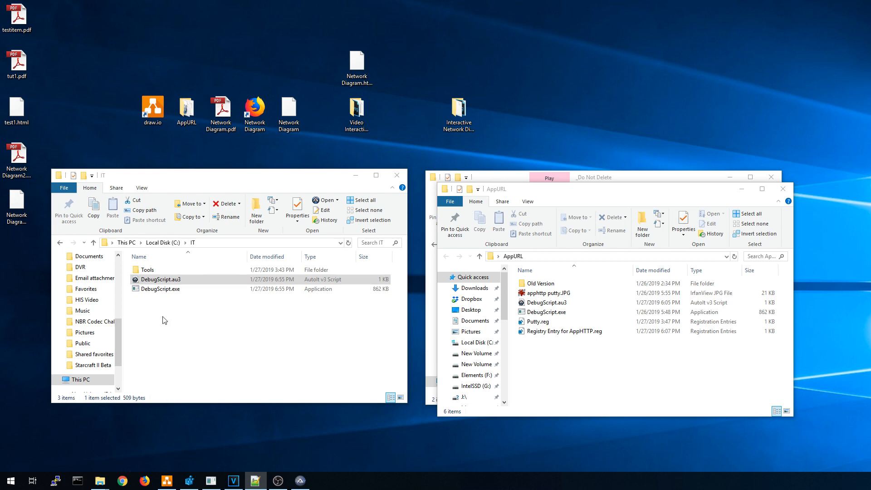
# Replace the rack shape's google link with the pasted apphttp Putty.exe -load Aruba_S2500-48T link.
pyautogui.click(167, 481)
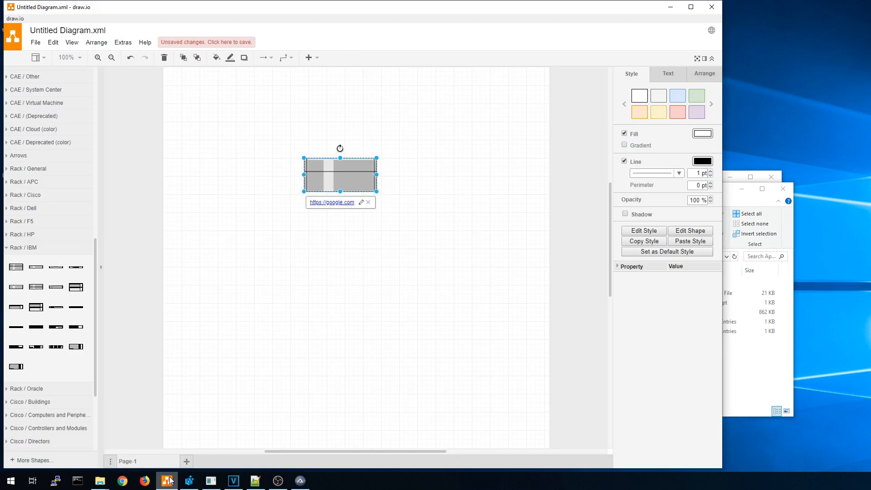
pyautogui.click(368, 202)
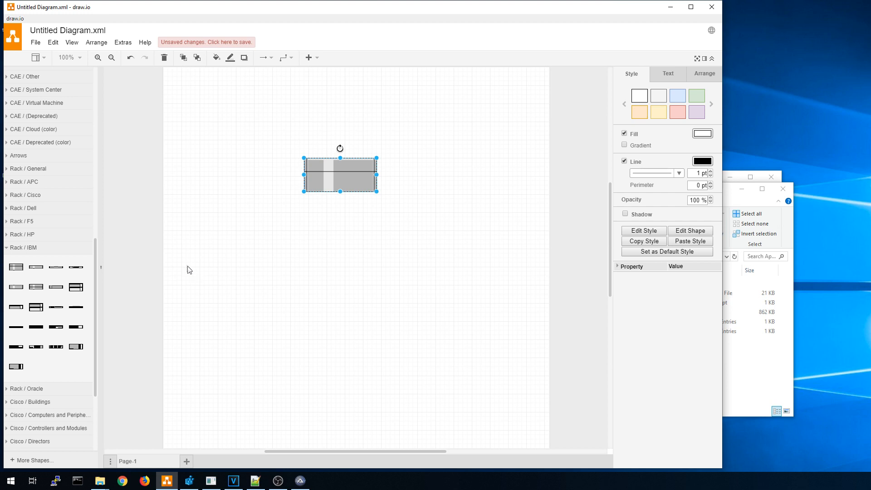
pyautogui.rightClick(321, 178)
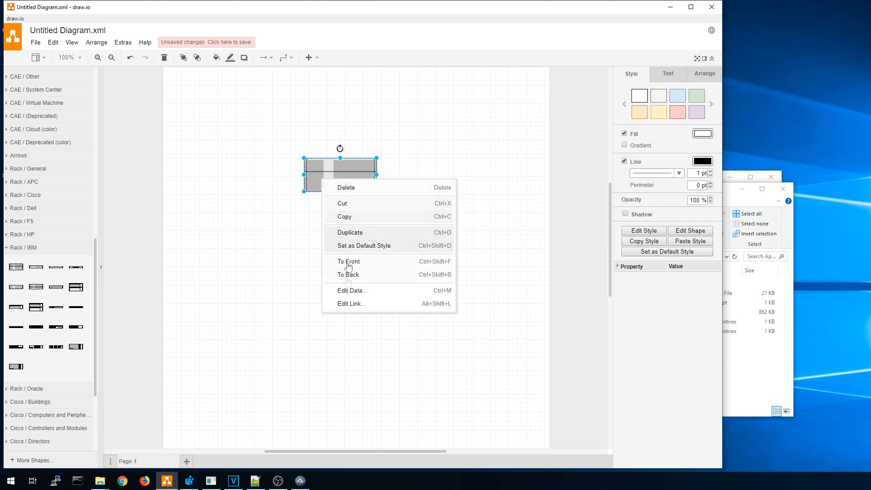
pyautogui.click(352, 303)
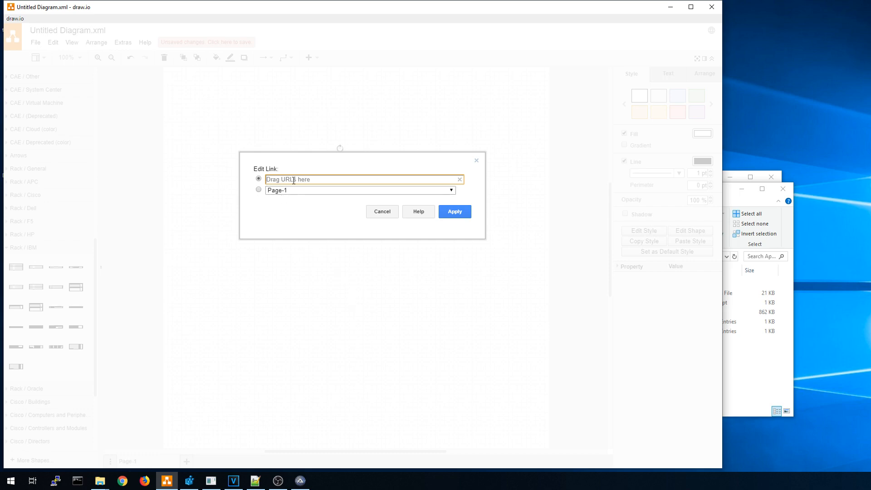
pyautogui.hotkey('ctrl', 'v')
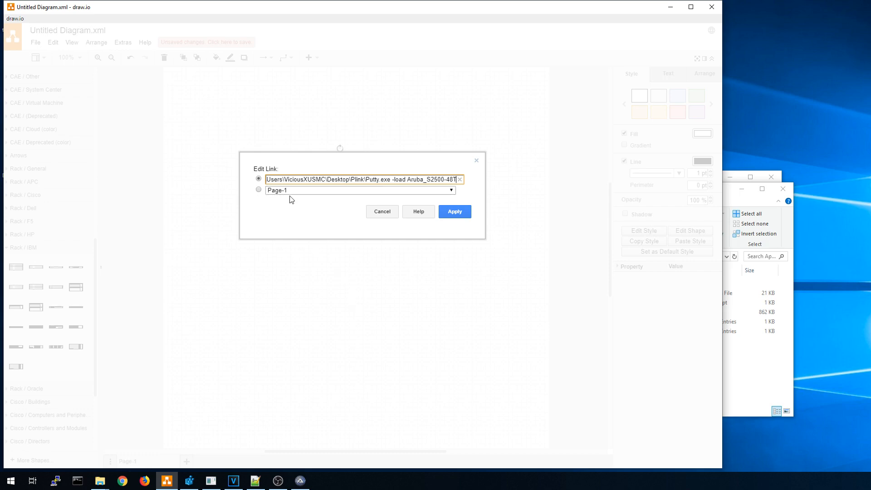
pyautogui.moveTo(298, 181); pyautogui.dragTo(249, 190)
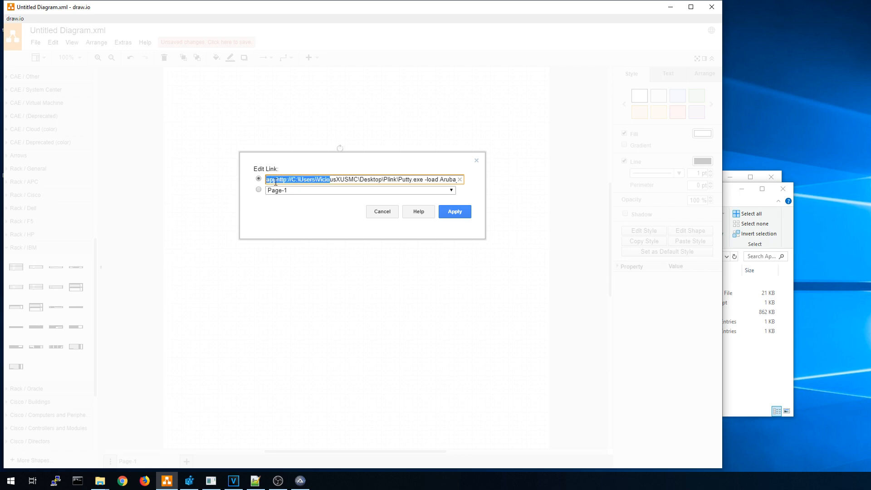
pyautogui.click(293, 181)
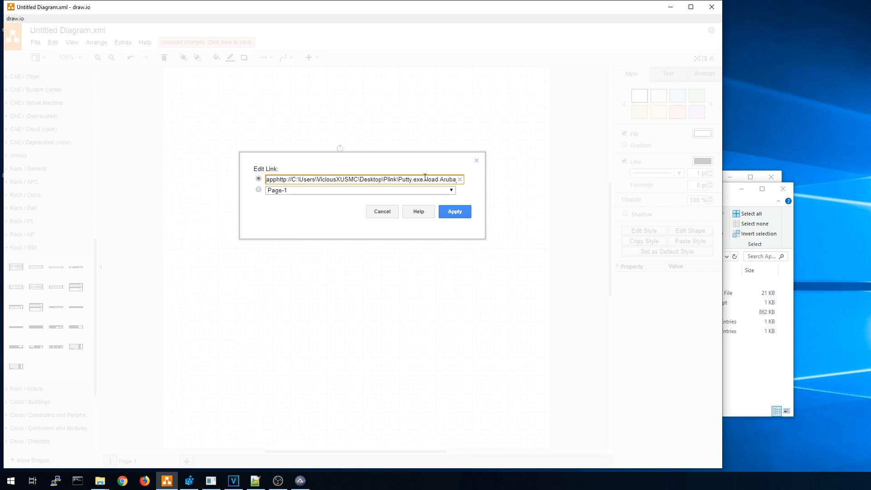
pyautogui.moveTo(428, 181); pyautogui.dragTo(469, 182)
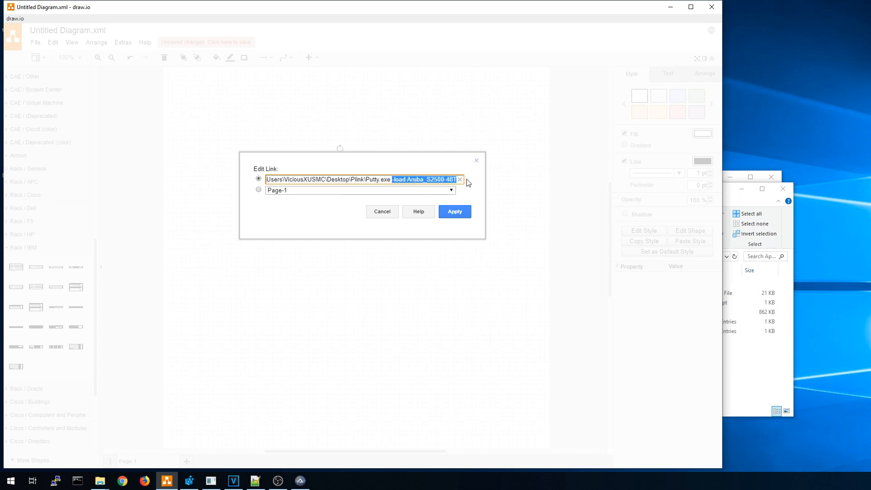
pyautogui.click(458, 213)
# Test the rack shape's link to launch PuTTY, close it, then minimise draw.io.
pyautogui.click(314, 203)
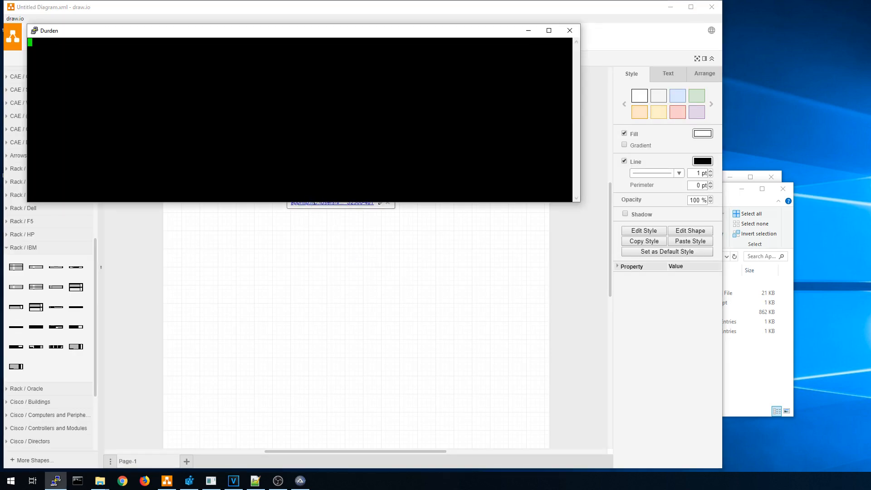
pyautogui.click(569, 30)
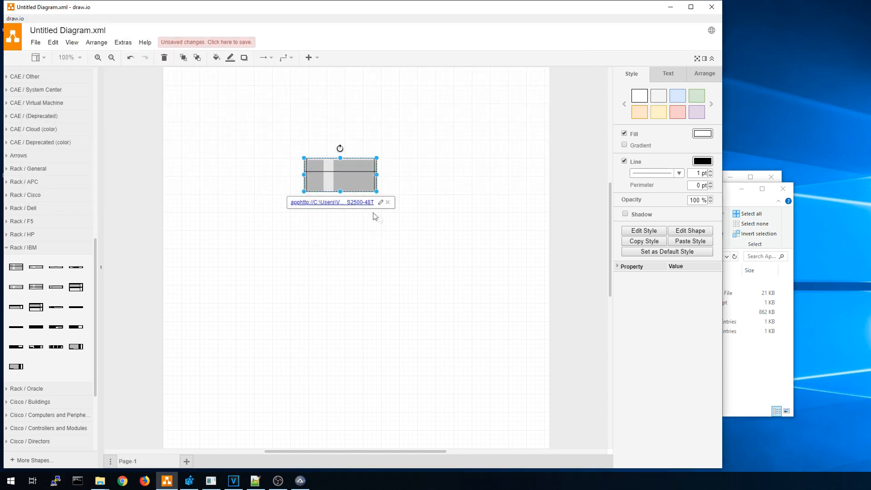
pyautogui.click(380, 202)
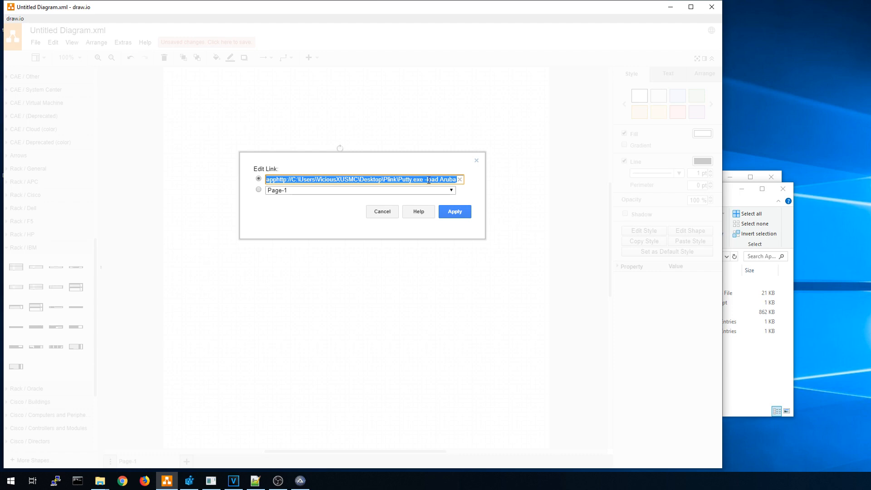
pyautogui.press('Escape')
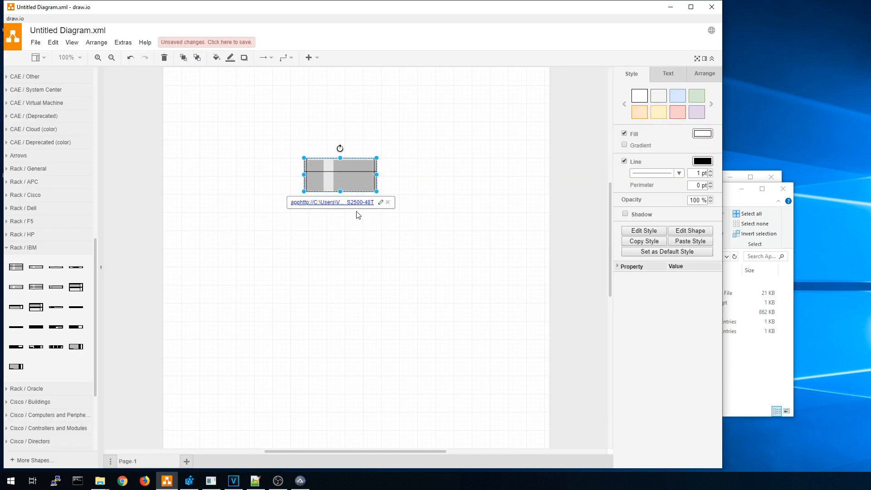
pyautogui.click(670, 7)
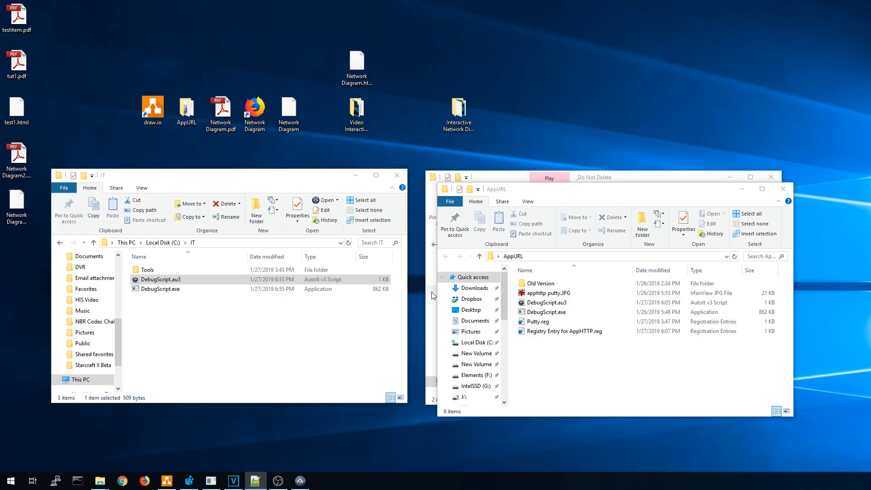
# Open DebugScript.au3 in SciTE and compare line 22's -load Aruba_S2500-48T with PuTTY's saved session.
pyautogui.rightClick(148, 283)
pyautogui.click(307, 483)
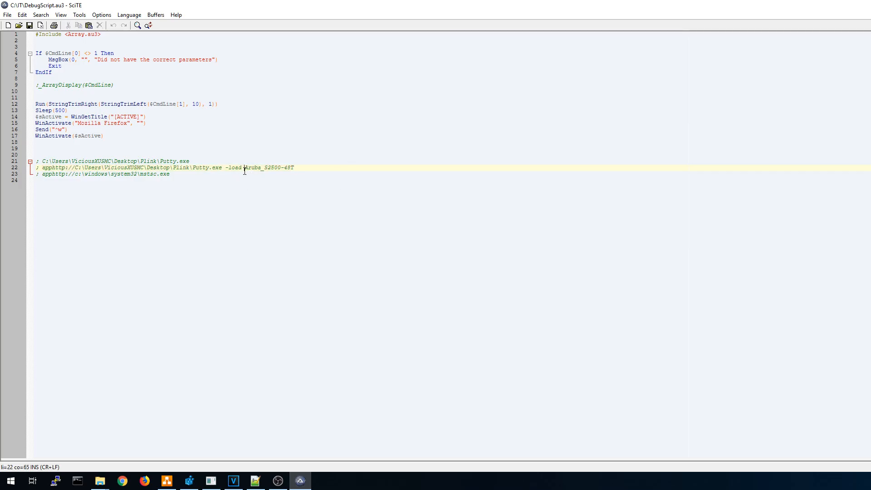
pyautogui.moveTo(245, 168); pyautogui.dragTo(295, 168)
pyautogui.click(56, 481)
pyautogui.moveTo(569, 155); pyautogui.dragTo(265, 175)
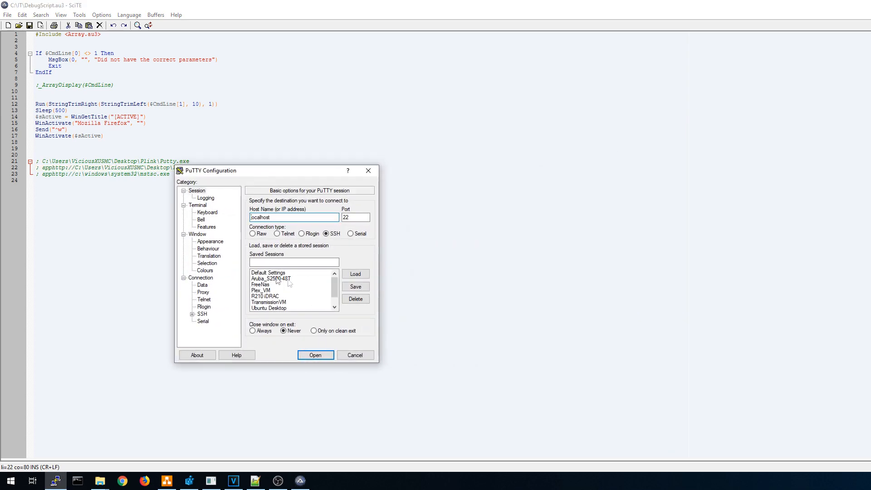
pyautogui.moveTo(335, 284)
pyautogui.mouseDown()
pyautogui.moveTo(334, 305)
pyautogui.moveTo(333, 278)
pyautogui.mouseUp()
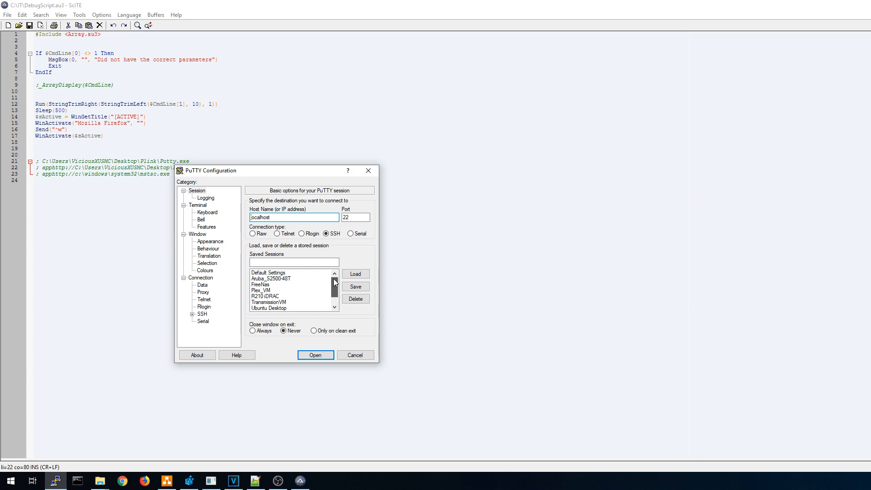
pyautogui.click(271, 278)
pyautogui.moveTo(272, 171); pyautogui.dragTo(259, 220)
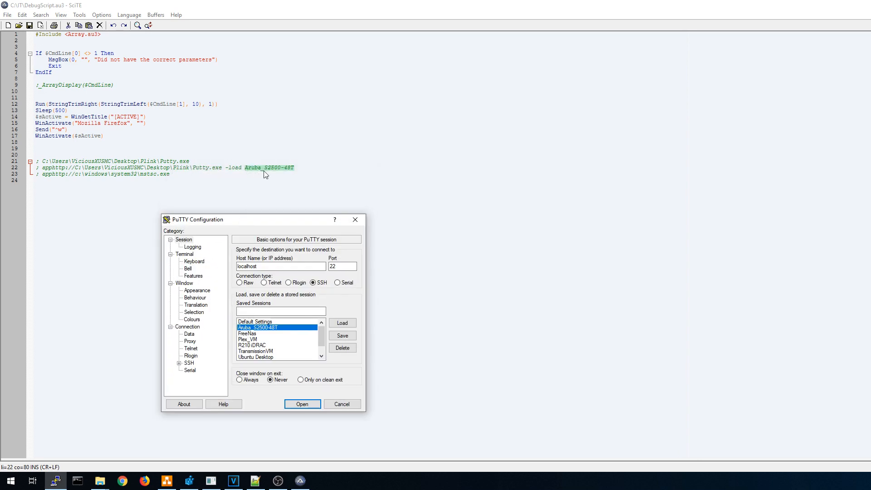
pyautogui.moveTo(225, 168); pyautogui.dragTo(295, 168)
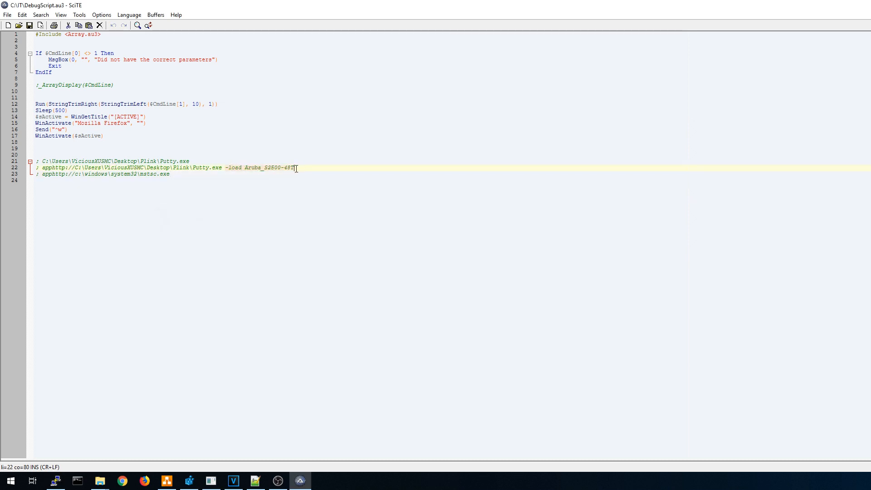
pyautogui.click(55, 481)
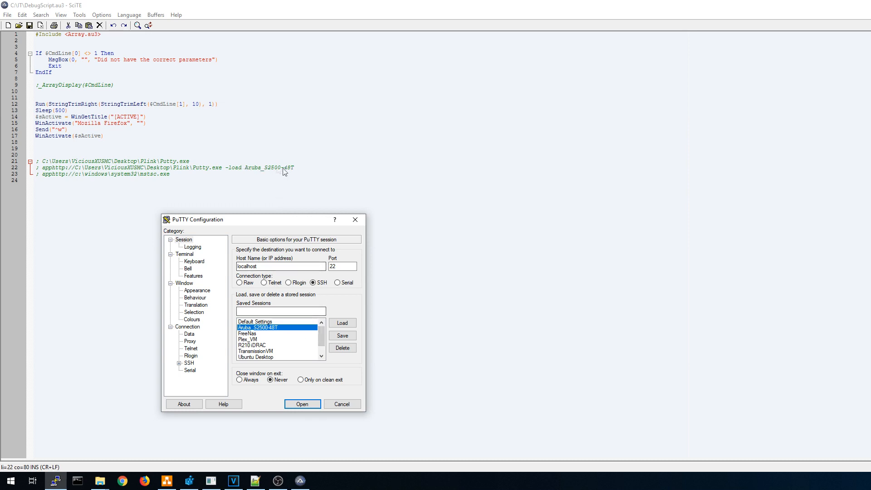
# Edit the text before -load on line 22, removing the stray double quote.
pyautogui.click(237, 168)
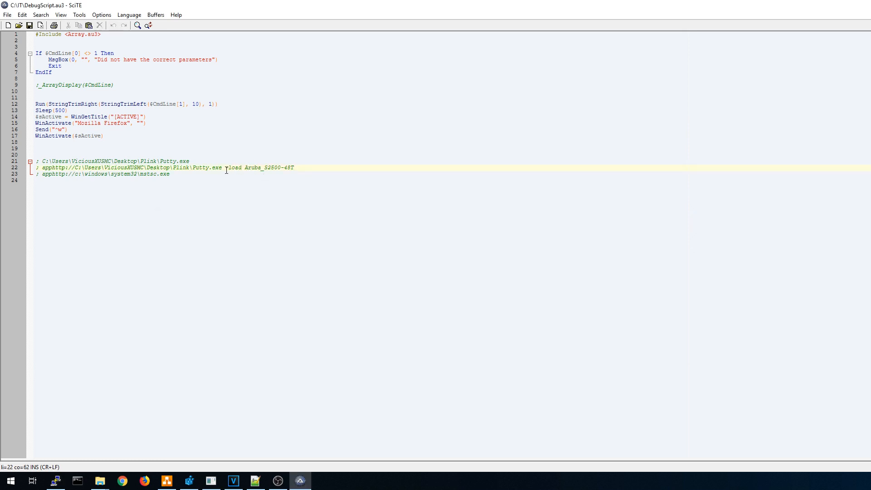
pyautogui.write('"')
pyautogui.click(331, 168)
pyautogui.click(233, 169)
pyautogui.press('BackSpace')
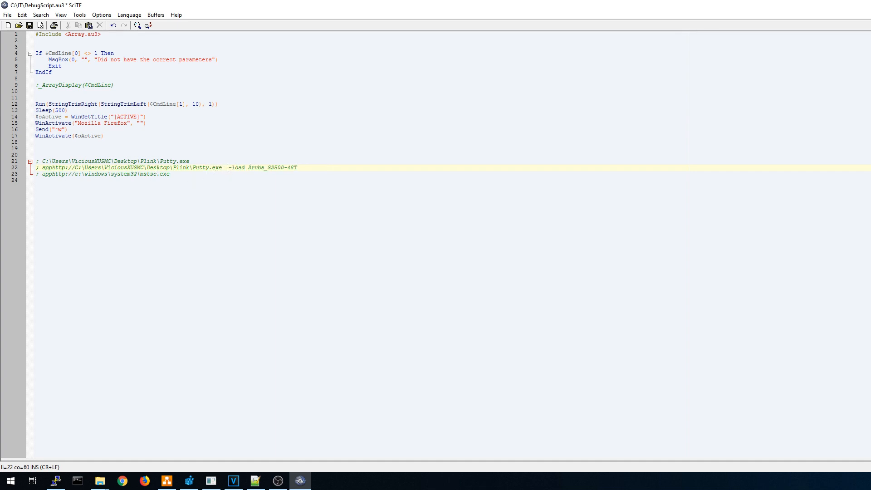